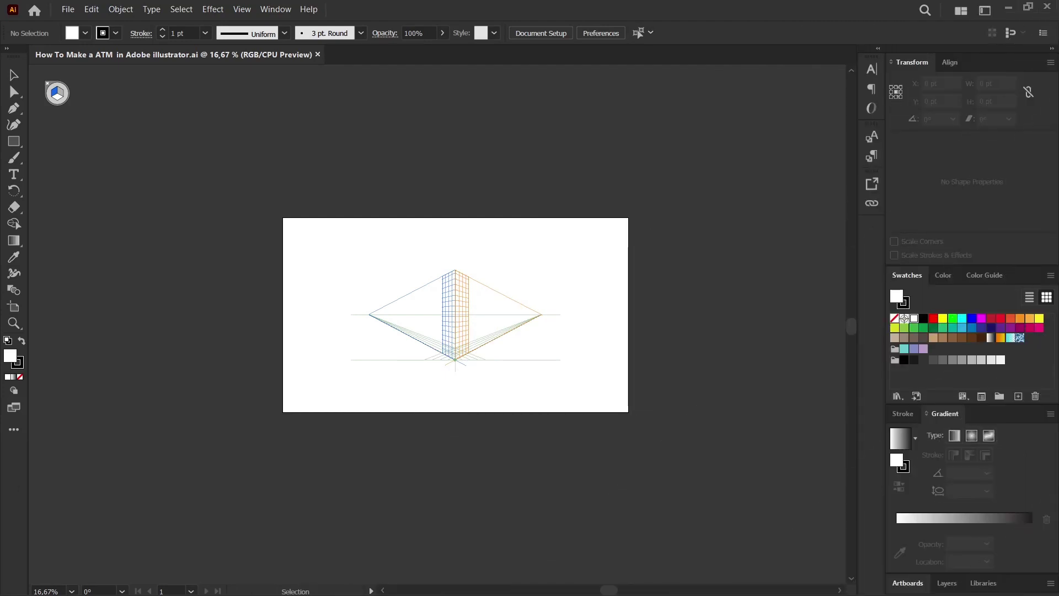
Step: Lower the perspective grid's top and drag the left and right vanishing points toward the centre
key(ctrl+equal)
key(ctrl+equal)
key(ctrl+equal)
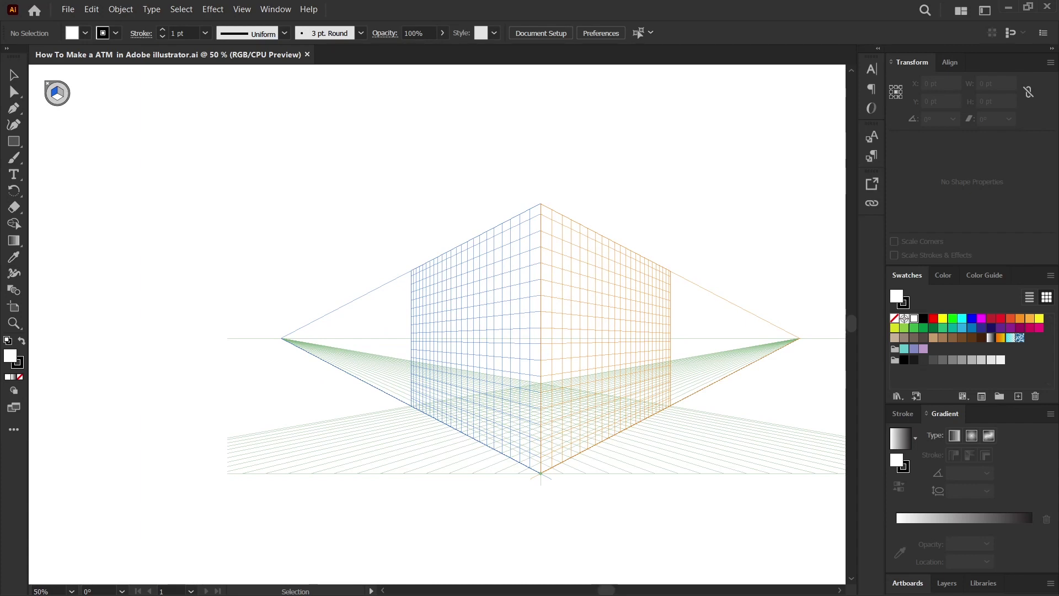
key(shift+p)
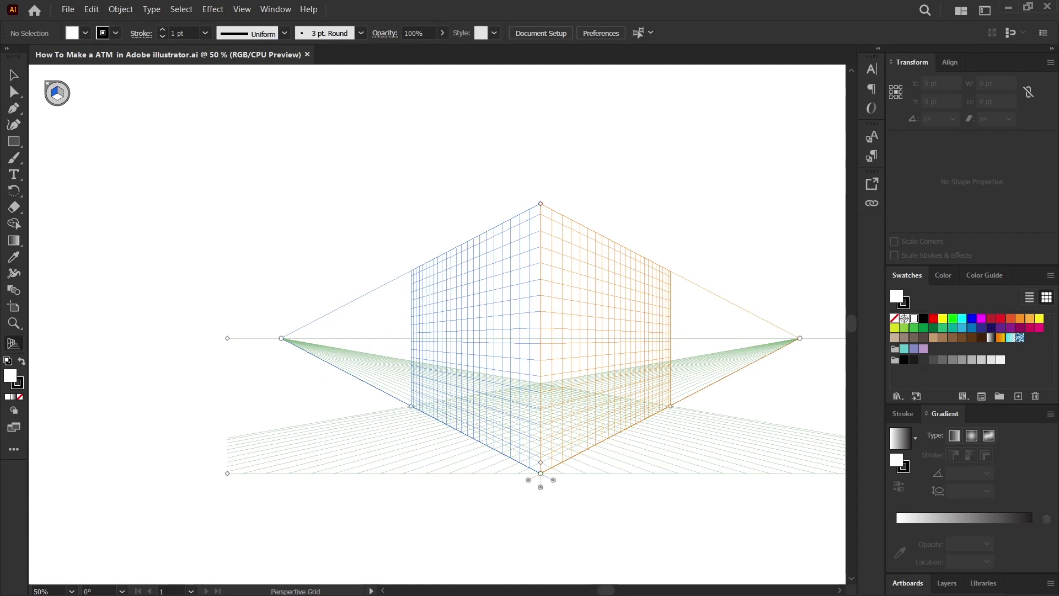
mouse_move(541, 204)
mouse_down()
mouse_move(541, 297)
mouse_move(540, 280)
mouse_up()
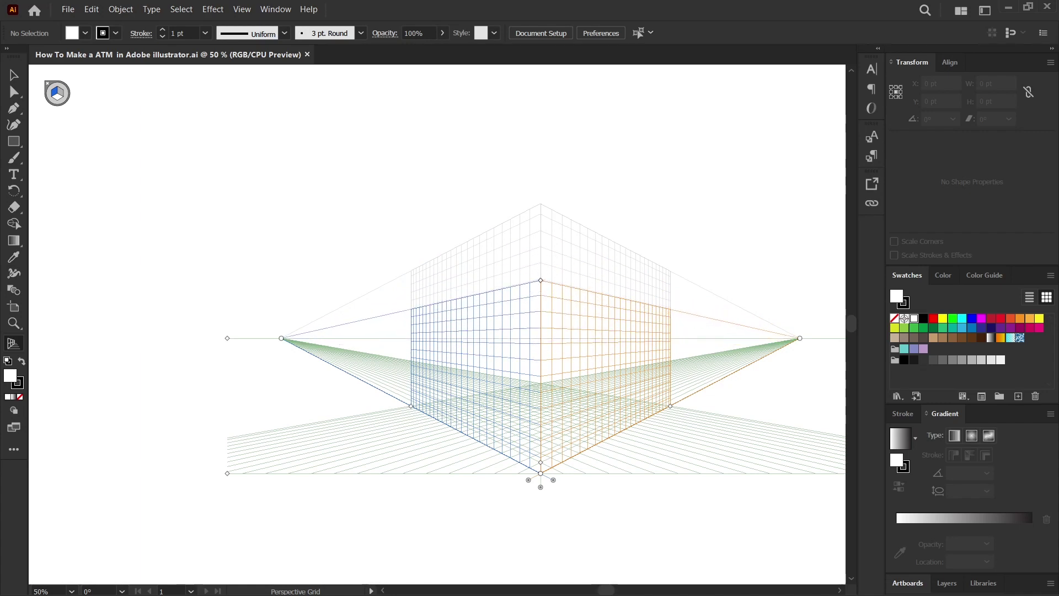
drag(281, 337, 401, 338)
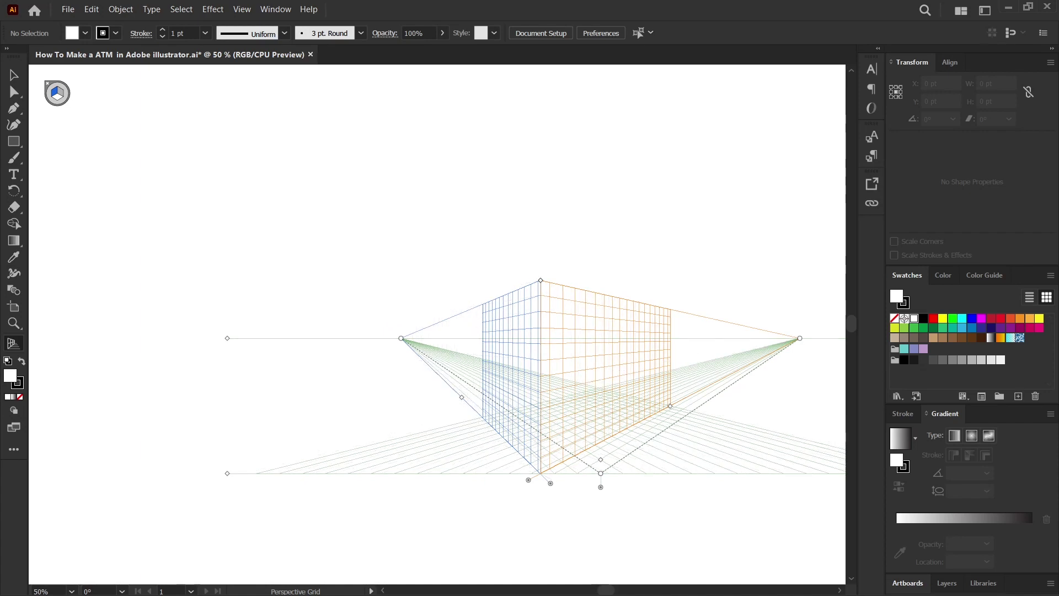
drag(800, 338, 676, 338)
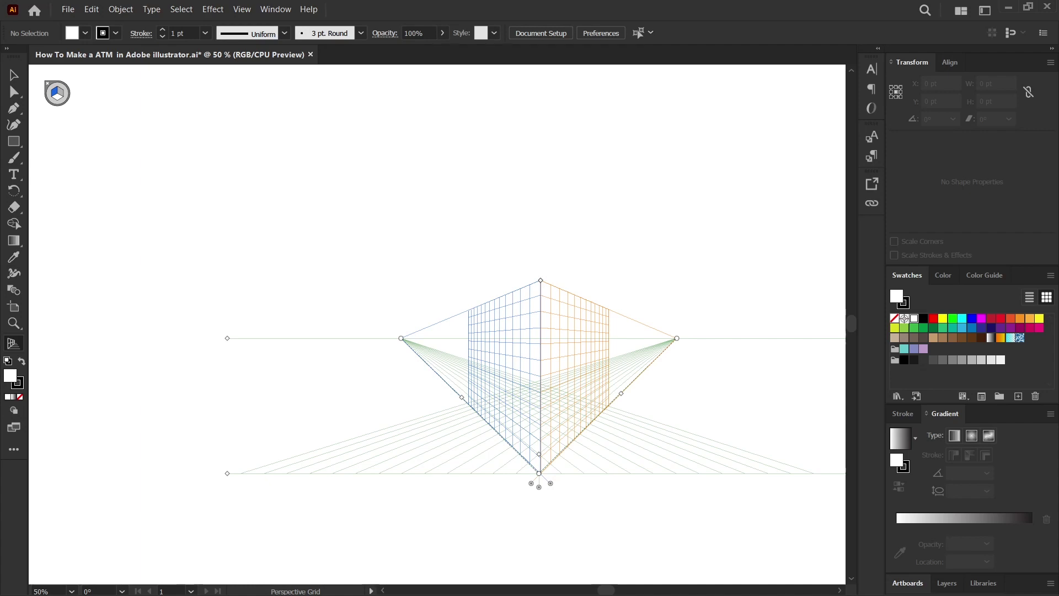
key(a)
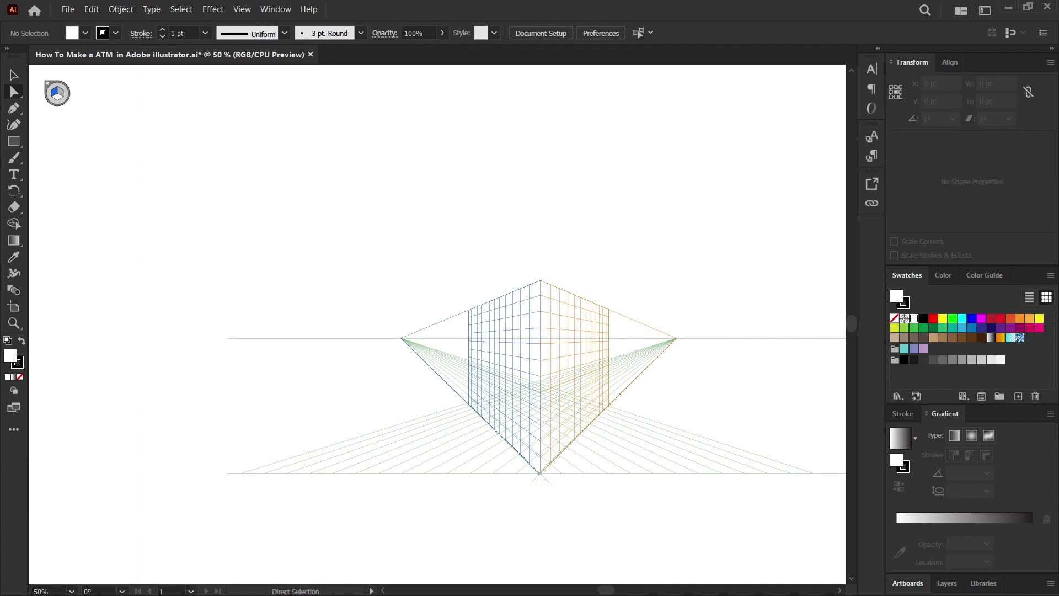
key(m)
Step: Draw the tall left wall rectangle on the left plane, starting from the plane's top corner
key(ctrl+minus)
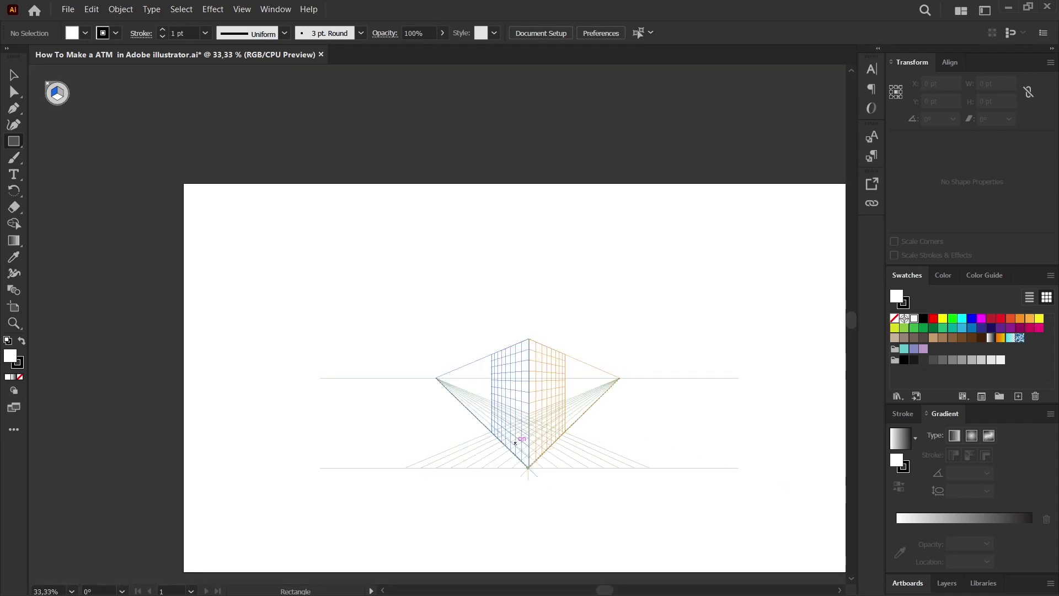
drag(530, 431, 513, 373)
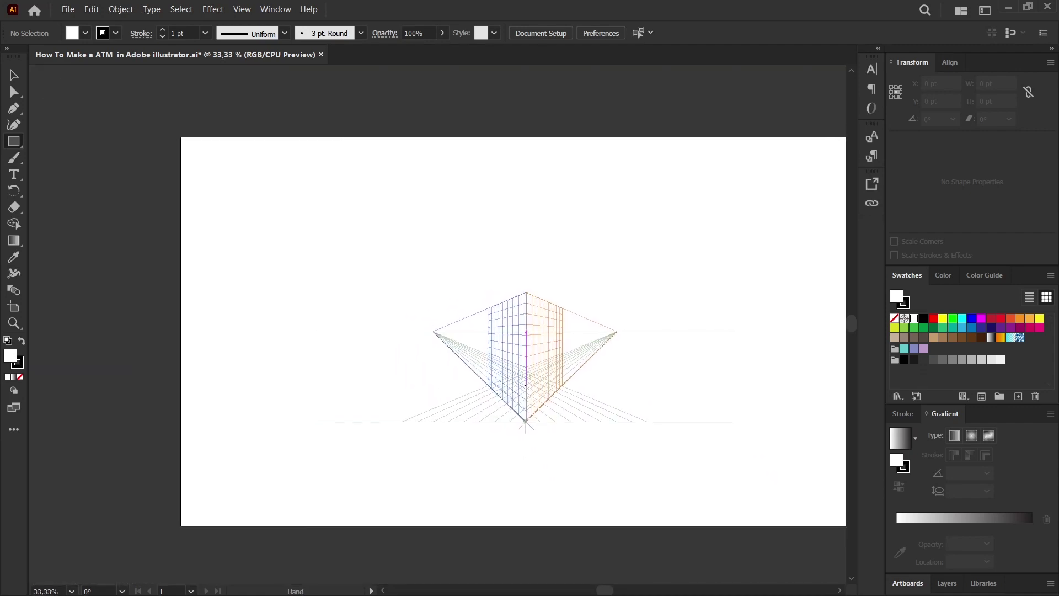
key(ctrl+1)
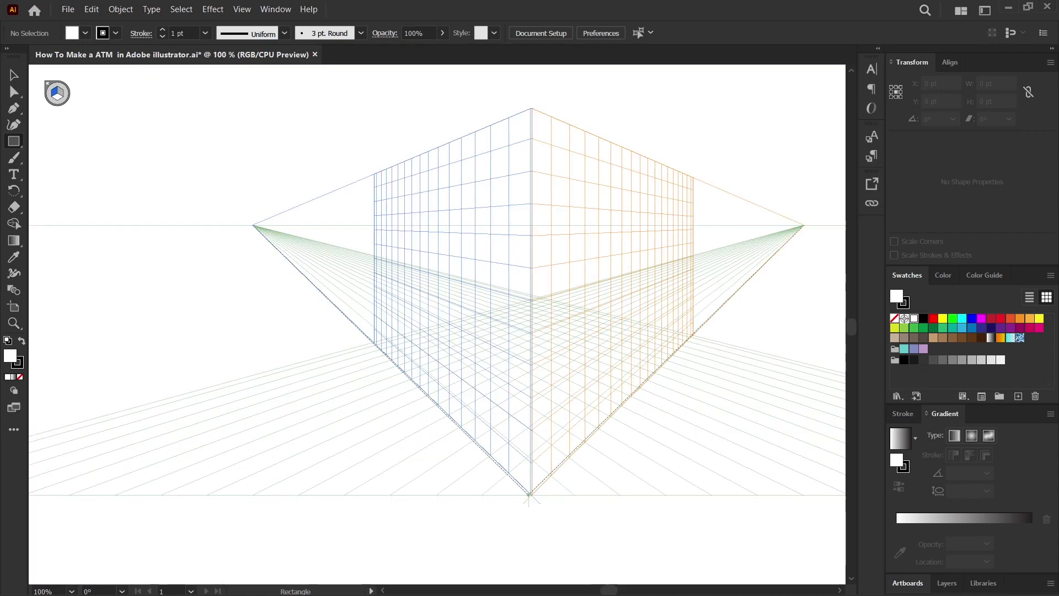
mouse_move(376, 193)
mouse_down()
mouse_move(516, 357)
mouse_move(452, 419)
mouse_up()
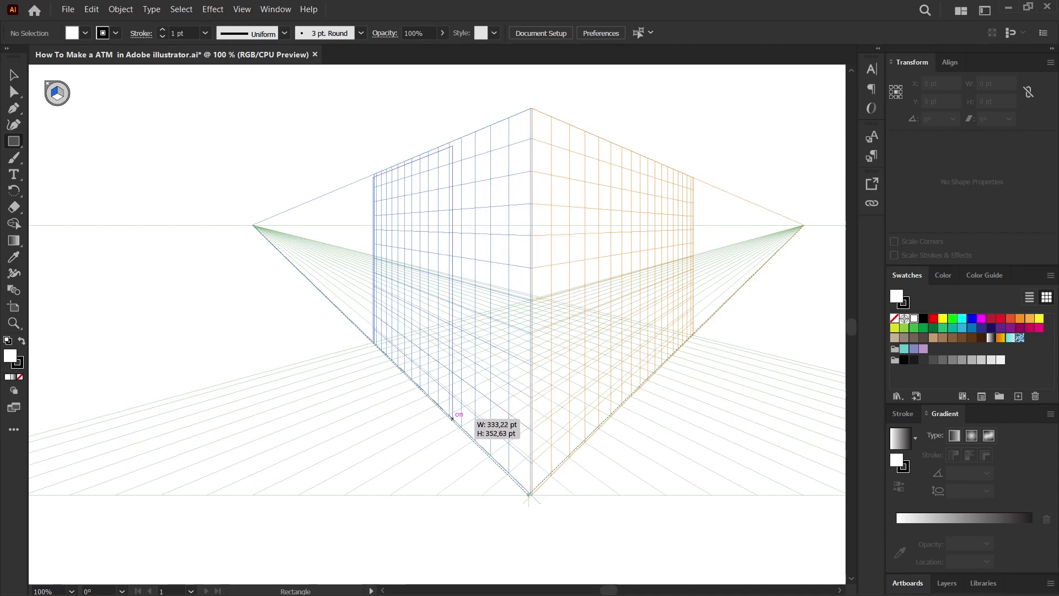
drag(452, 418, 307, 269)
key(ctrl+z)
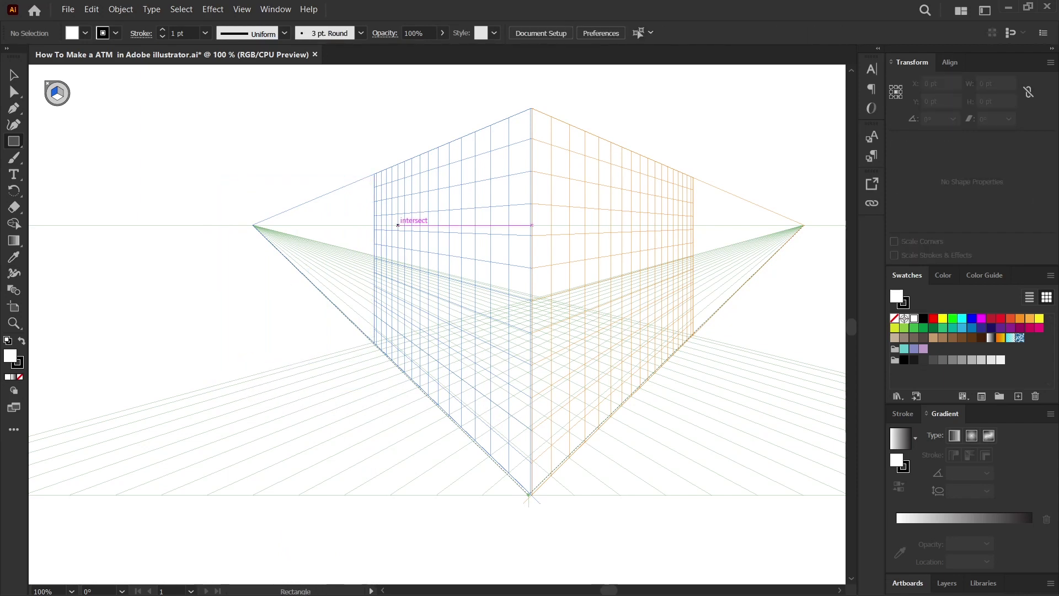
drag(373, 174, 529, 492)
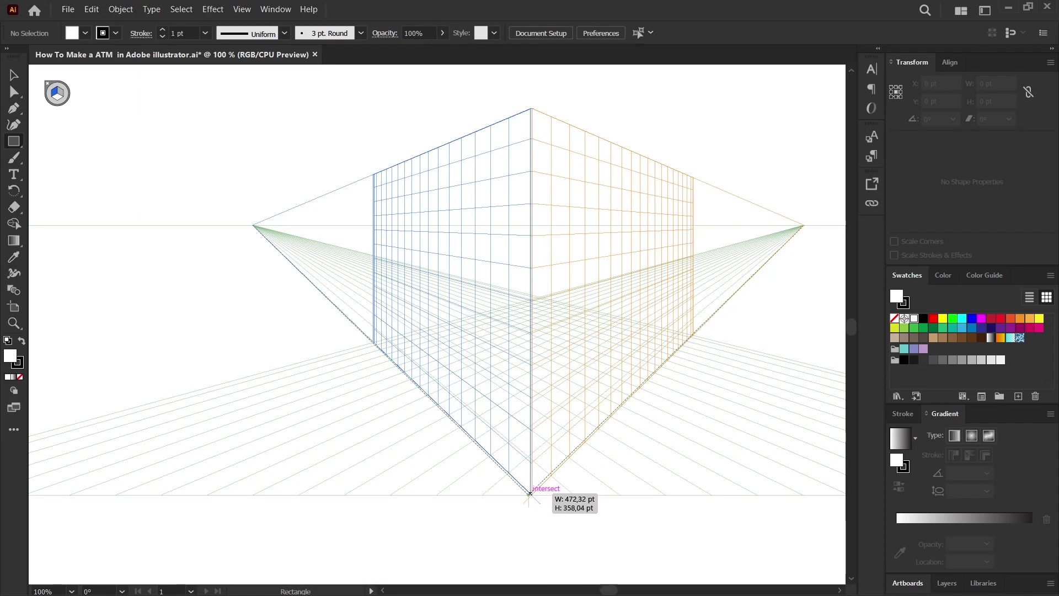
drag(529, 492, 471, 429)
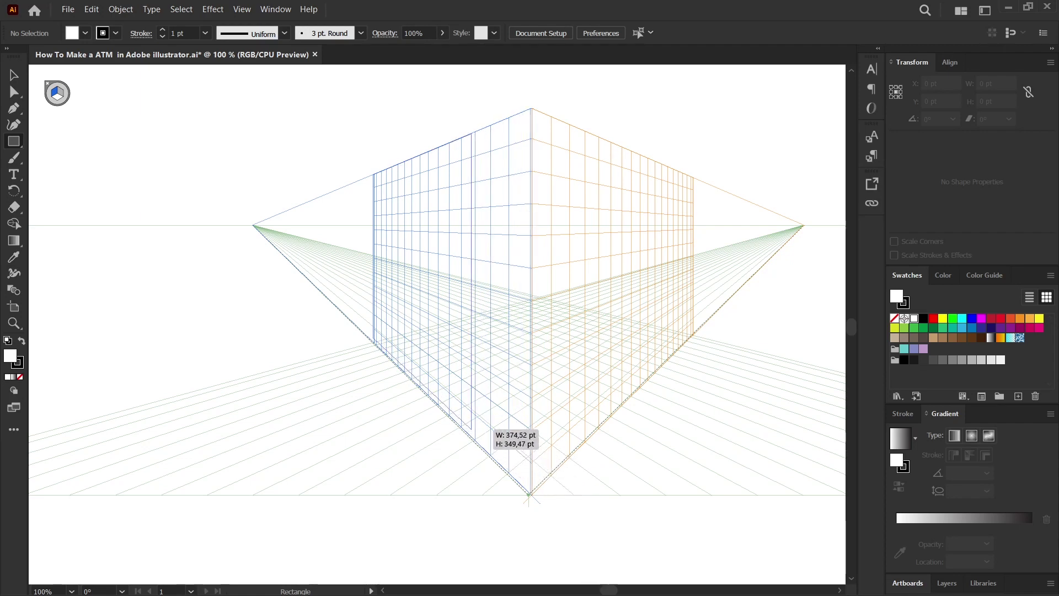
drag(471, 429, 461, 413)
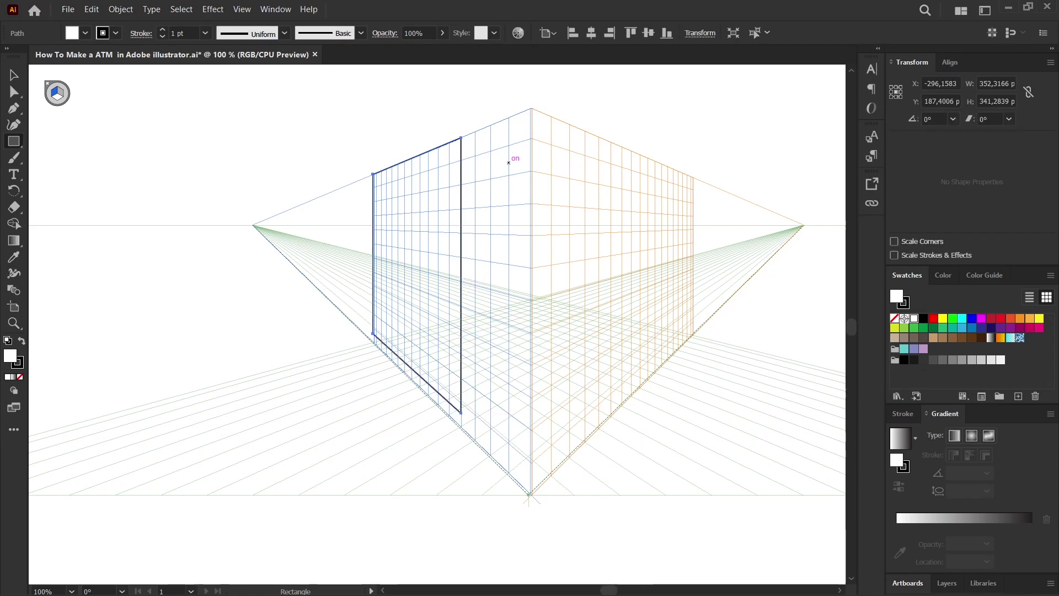
Step: Draw the right wall rectangle on the right plane from the left wall's top corner
key(ctrl)
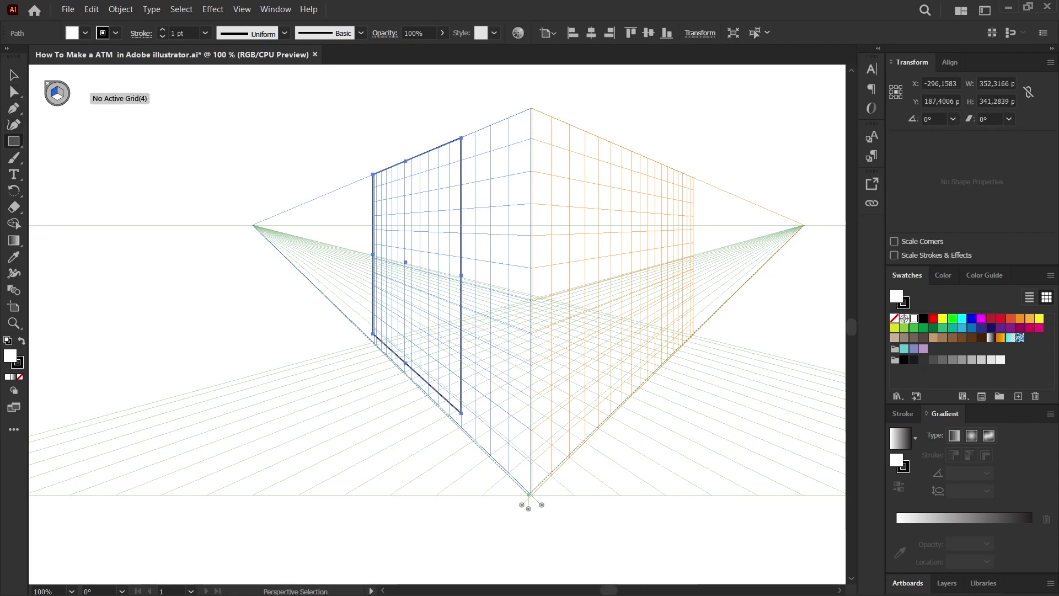
key(ctrl+shift+a)
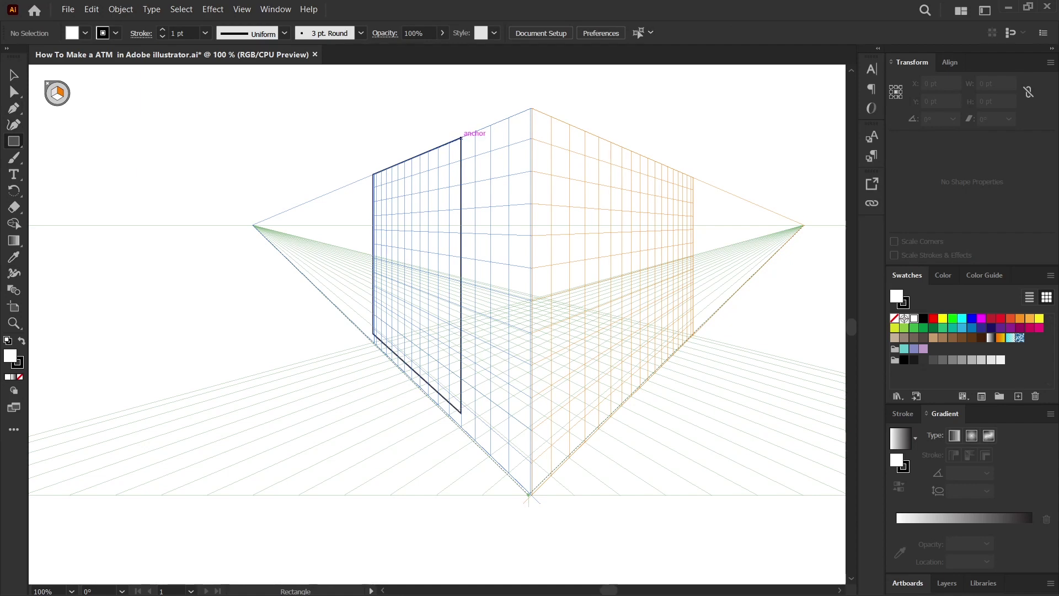
mouse_move(461, 138)
mouse_down()
mouse_move(562, 391)
mouse_move(557, 357)
mouse_up()
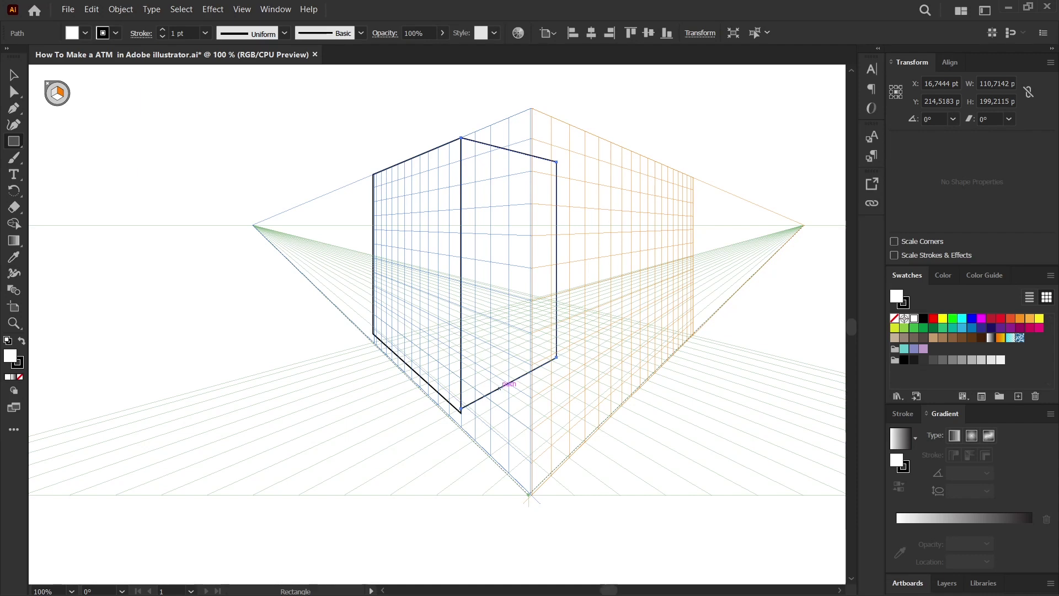
Step: Draw a door rectangle on the right wall, nudge it into place, and add a window above it
mouse_move(498, 385)
mouse_down()
mouse_move(541, 225)
mouse_move(538, 267)
mouse_up()
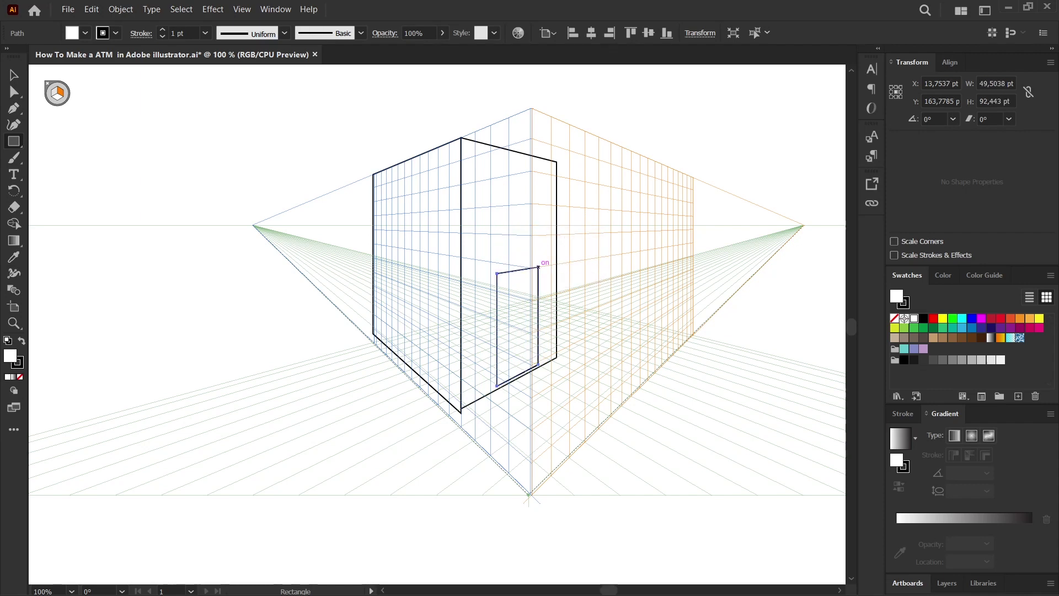
key(shift+v)
drag(537, 363, 531, 374)
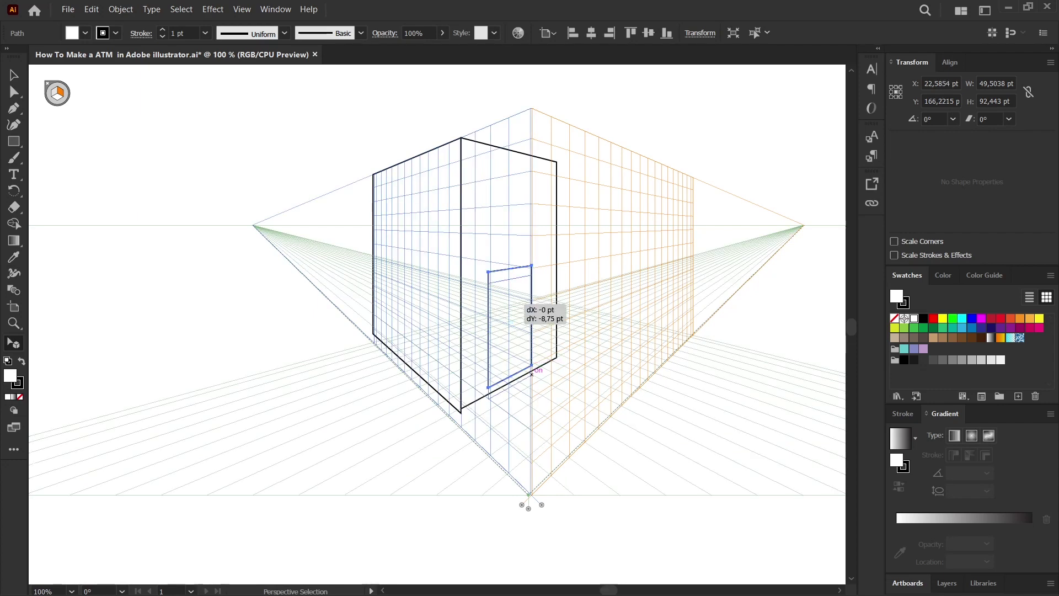
drag(531, 268, 531, 268)
key(ctrl+shift+a)
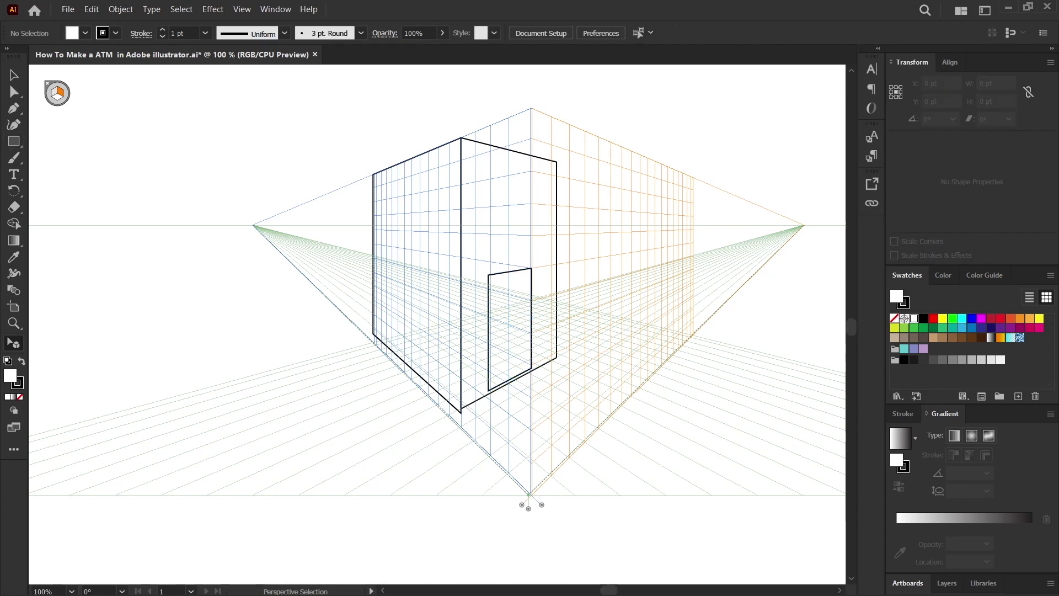
key(m)
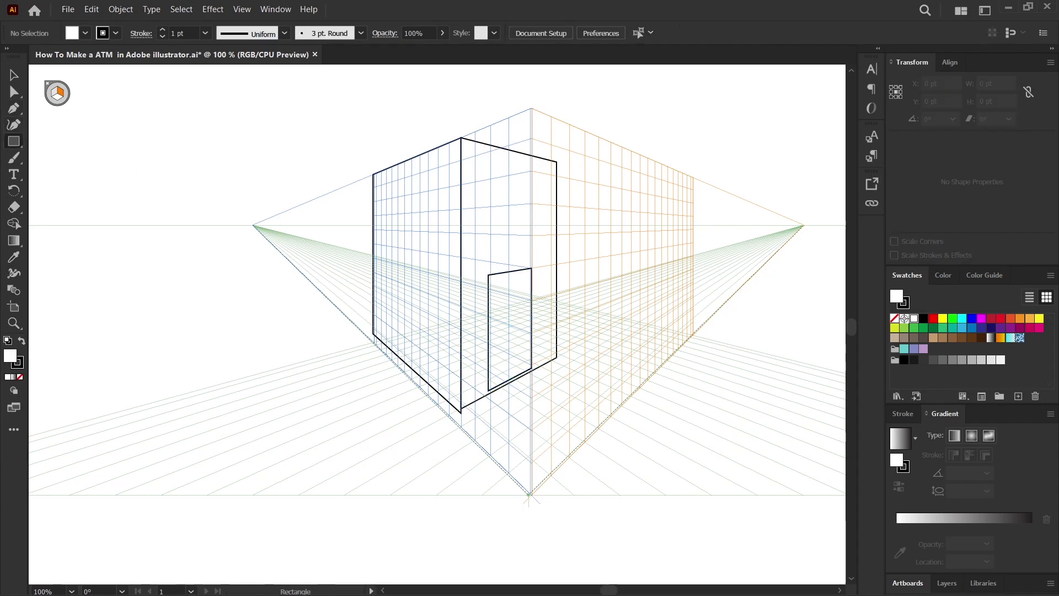
mouse_move(473, 171)
mouse_down()
mouse_move(550, 235)
mouse_move(545, 227)
mouse_up()
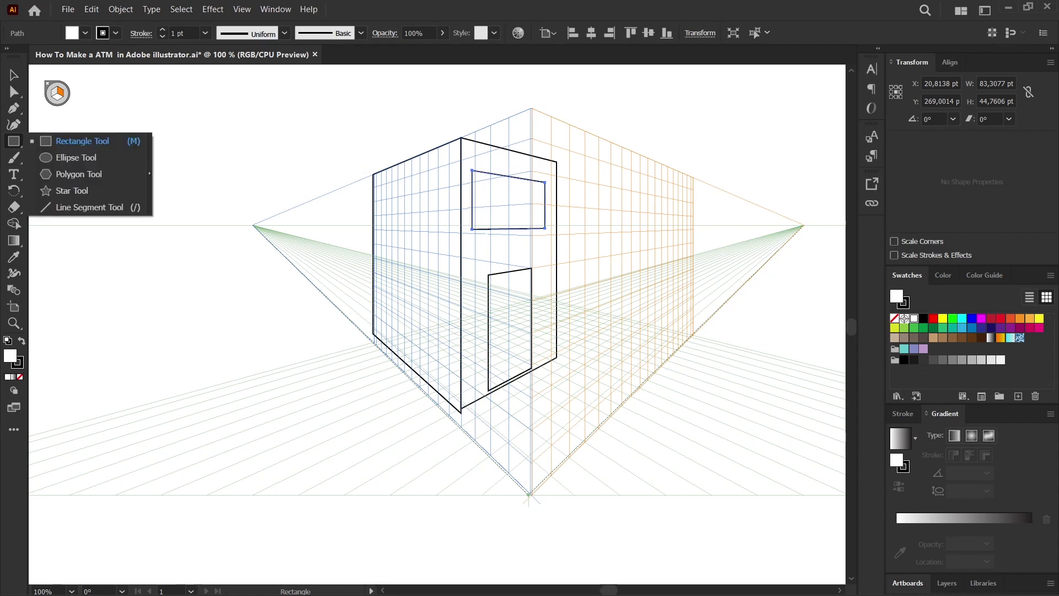
mouse_move(14, 141)
mouse_down()
mouse_move(224, 204)
mouse_move(240, 235)
mouse_move(193, 242)
mouse_up()
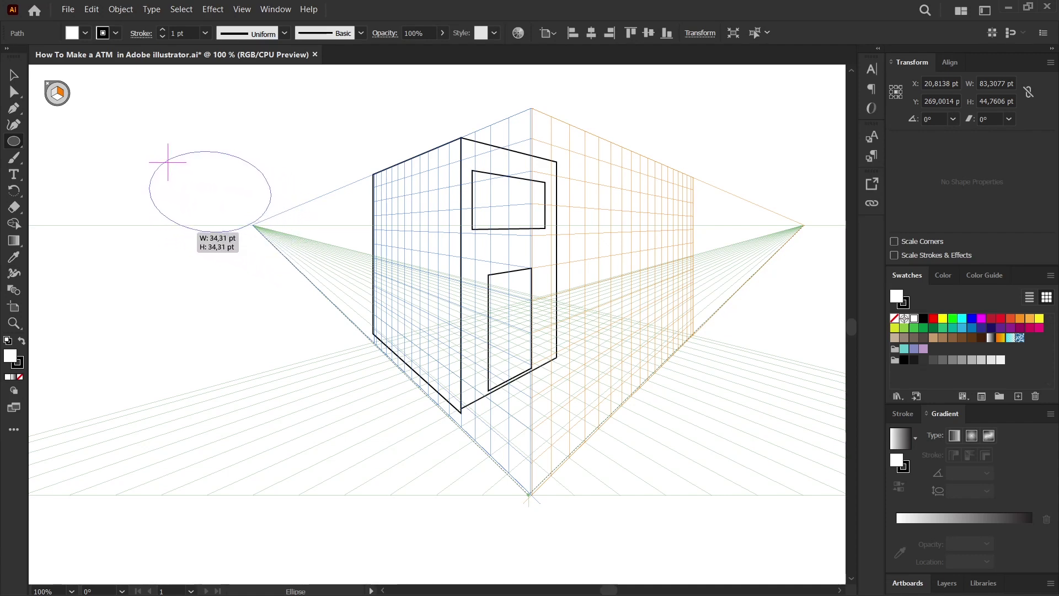
drag(284, 242, 267, 239)
key(ctrl+z)
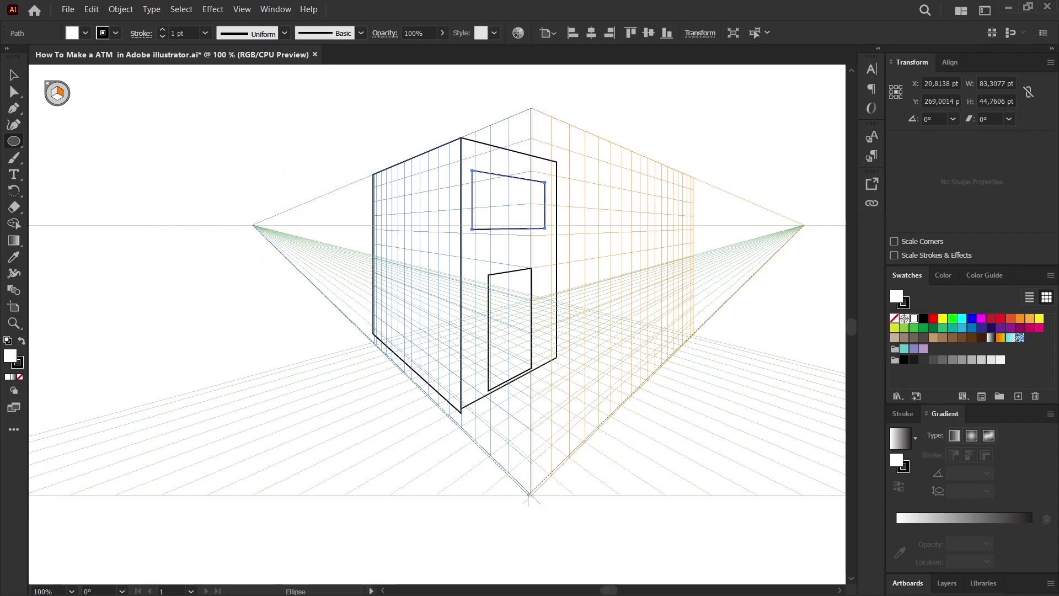
Step: With the grid hidden, draw a circle left of the kiosk and copy it below-right, then reshow the grid
key(ctrl+shift+i)
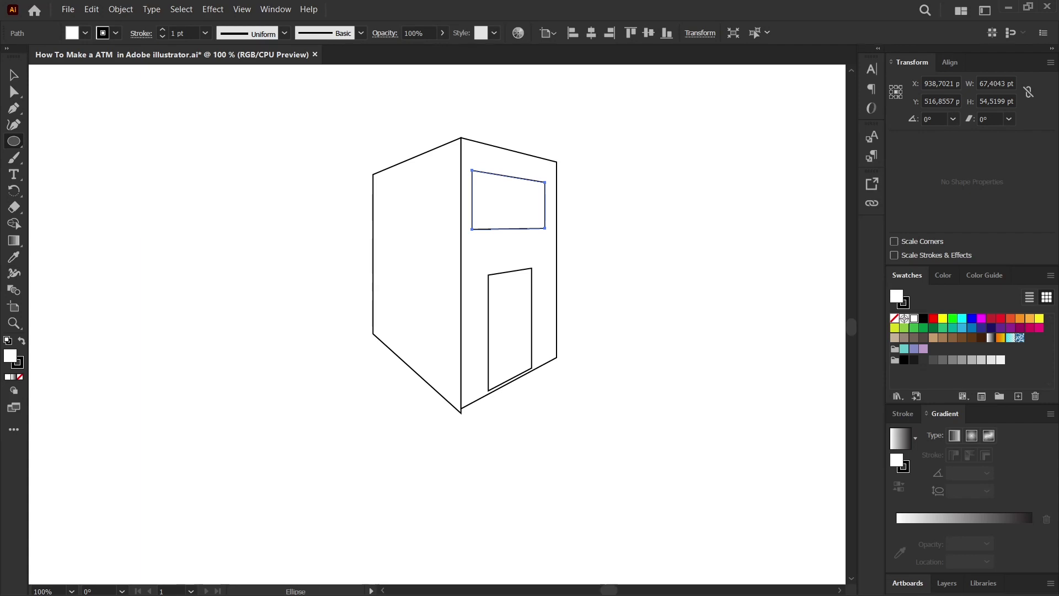
drag(159, 207, 257, 305)
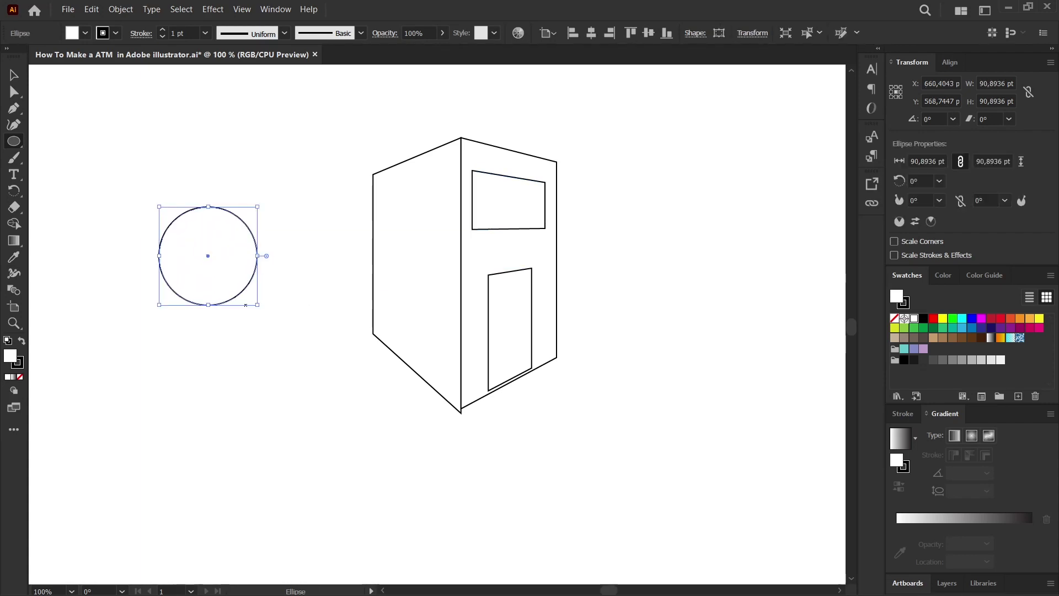
drag(208, 236, 253, 350)
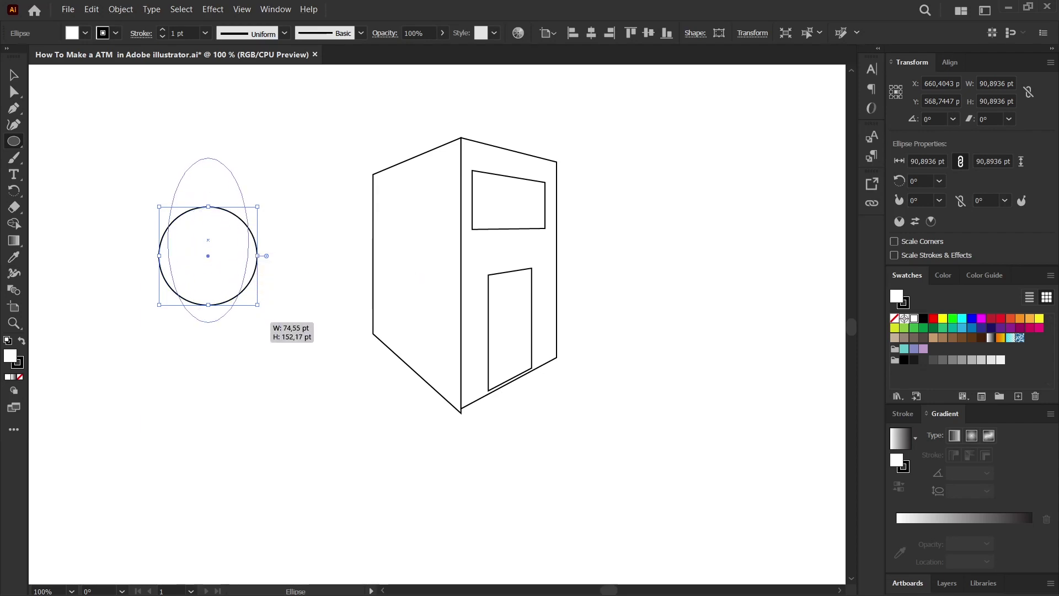
key(ctrl+z)
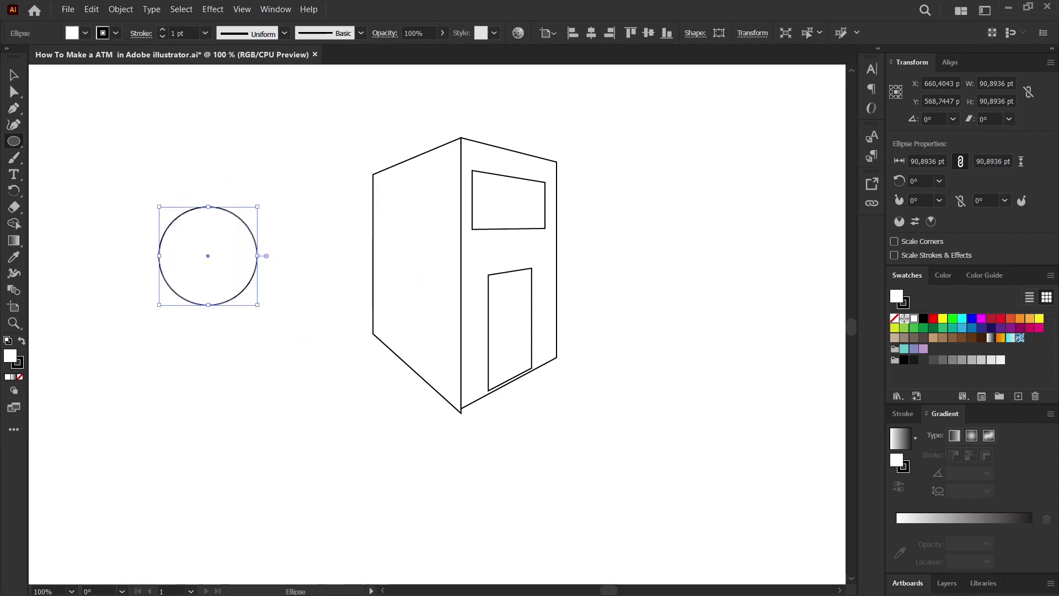
key(a)
drag(208, 255, 268, 364)
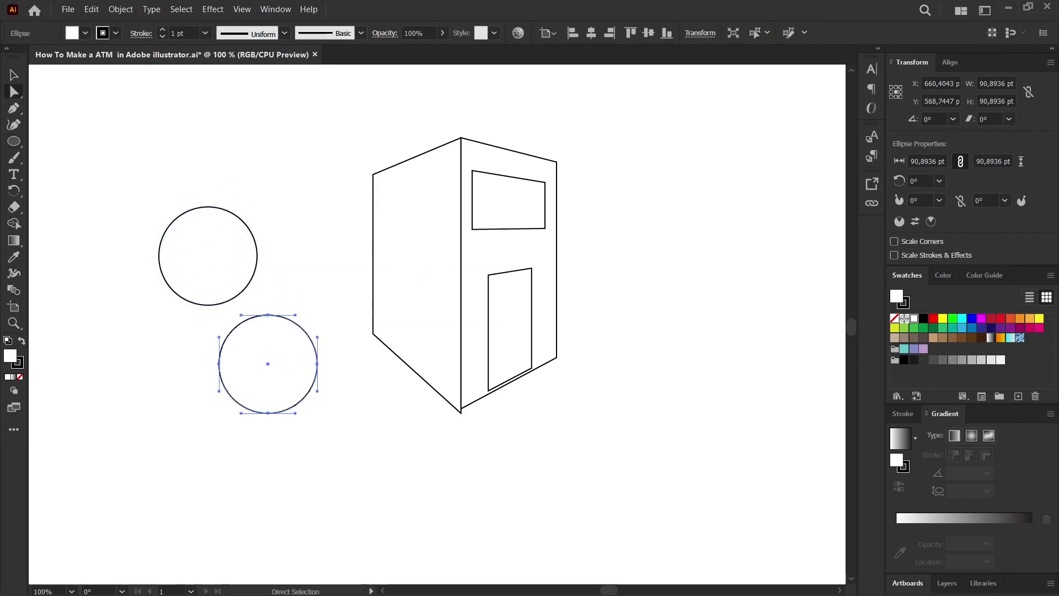
key(ctrl+shift+a)
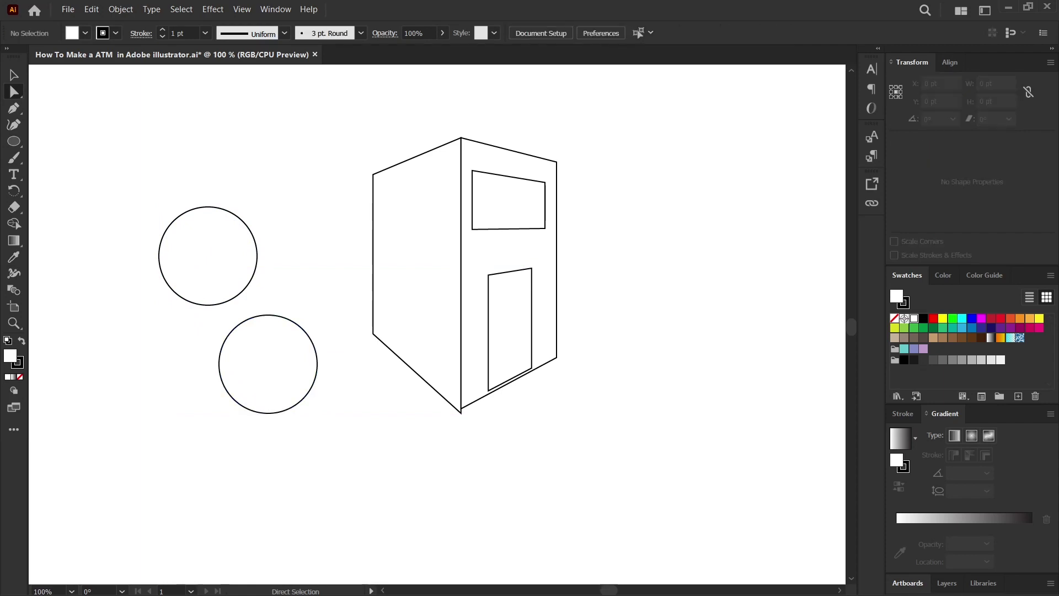
key(shift+p)
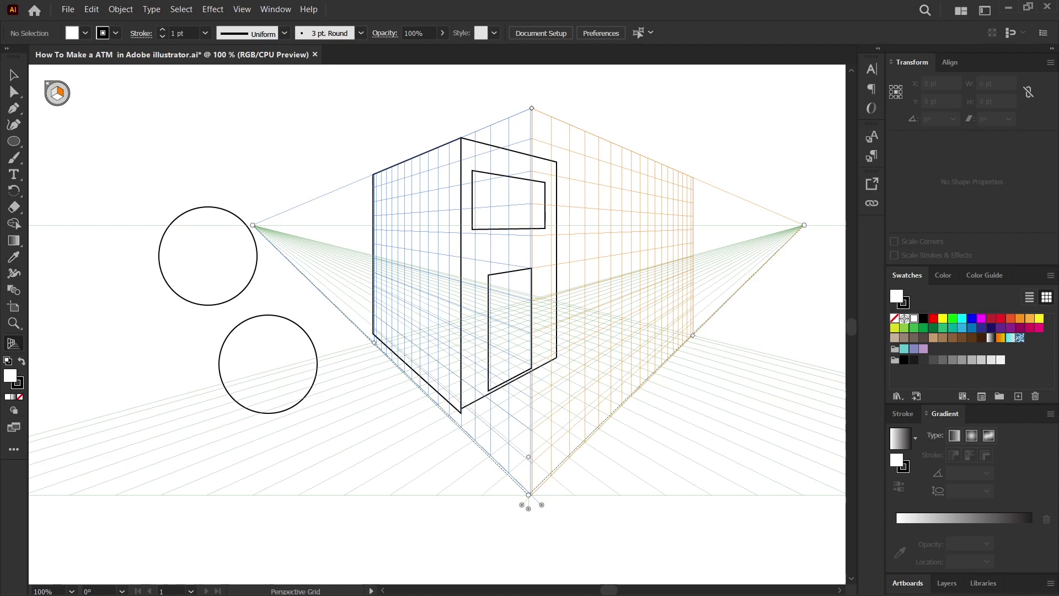
Step: Move both circles onto the kiosk's left wall plane so they become perspective ovals
key(shift+v)
click(53, 95)
drag(328, 236, 393, 237)
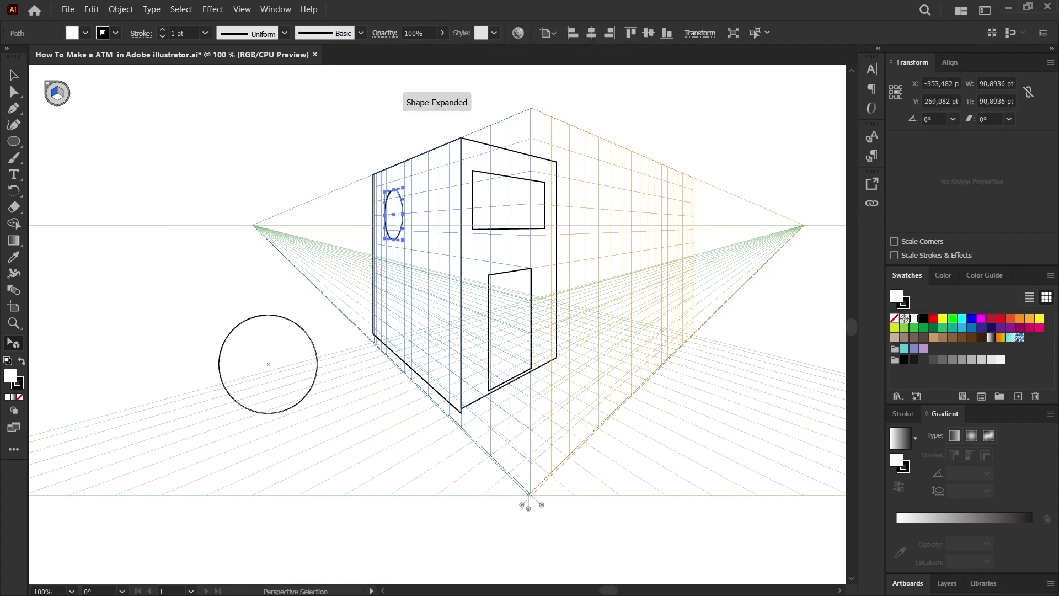
mouse_move(268, 364)
mouse_down()
mouse_move(438, 194)
mouse_move(437, 217)
mouse_up()
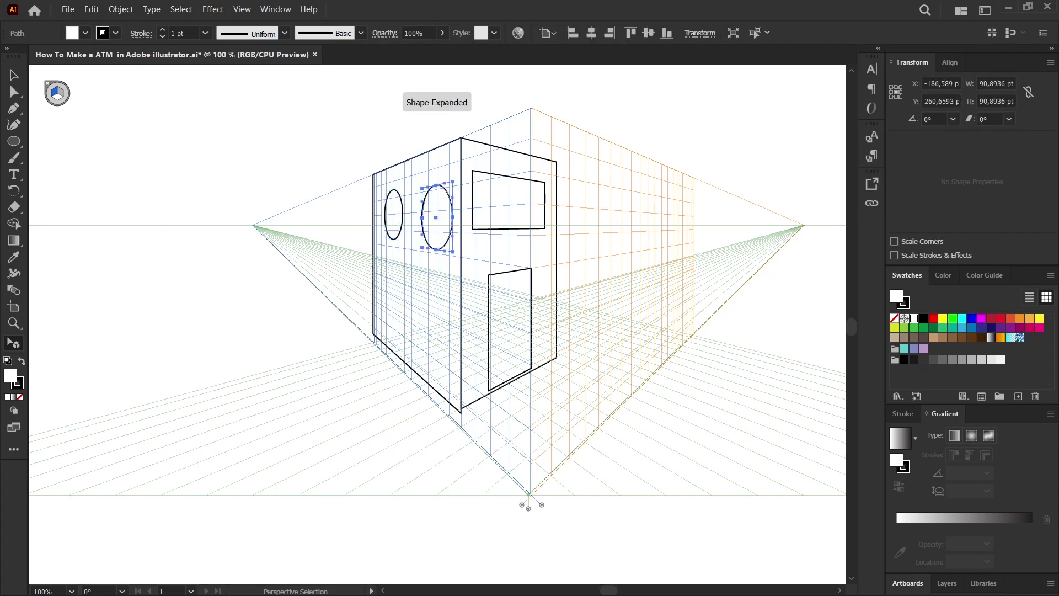
key(ctrl+shift+a)
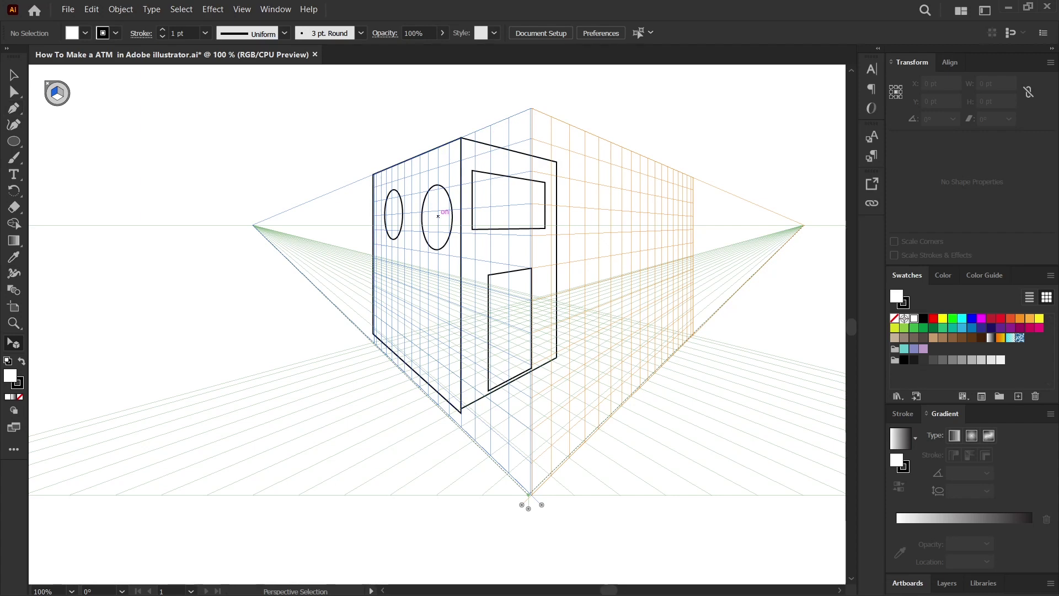
Step: Copy an oval, shrink it to about 70 pt, and place inner copies centred in both wall ovals
drag(438, 216, 404, 248)
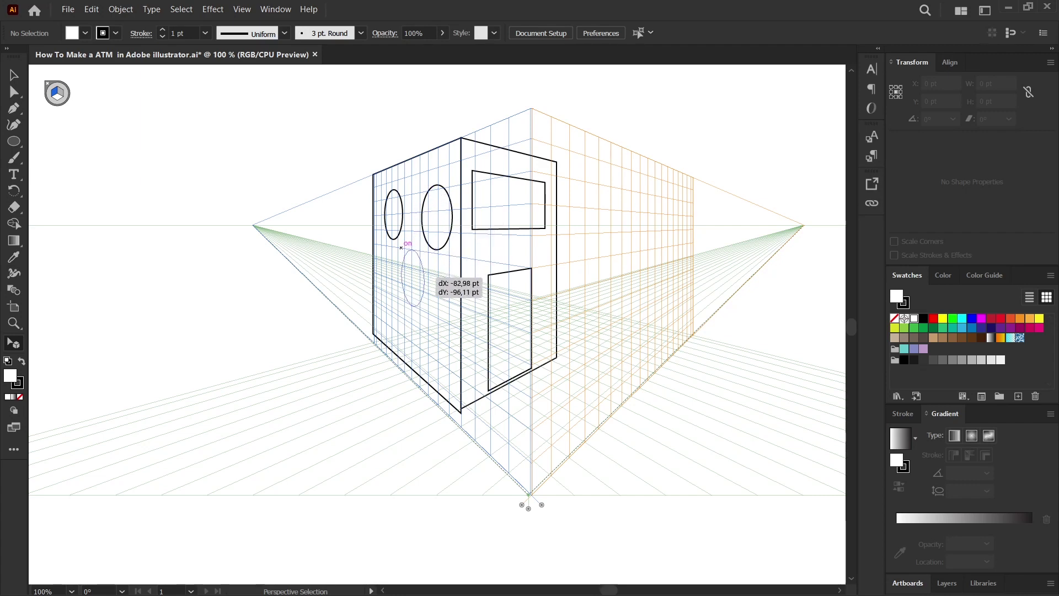
drag(404, 248, 401, 247)
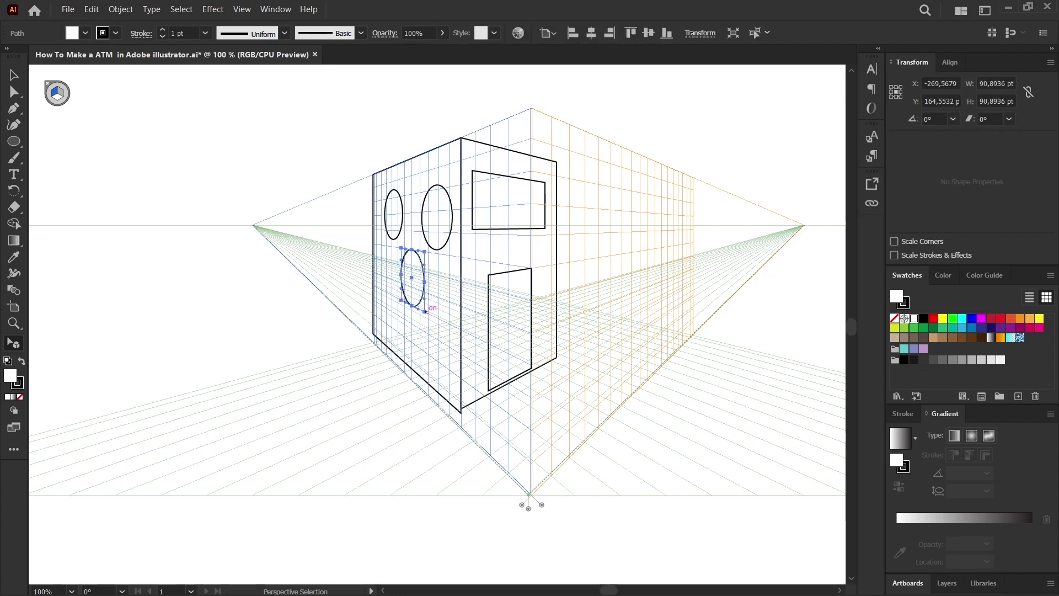
mouse_move(425, 312)
mouse_down()
mouse_move(418, 295)
mouse_move(449, 247)
mouse_up()
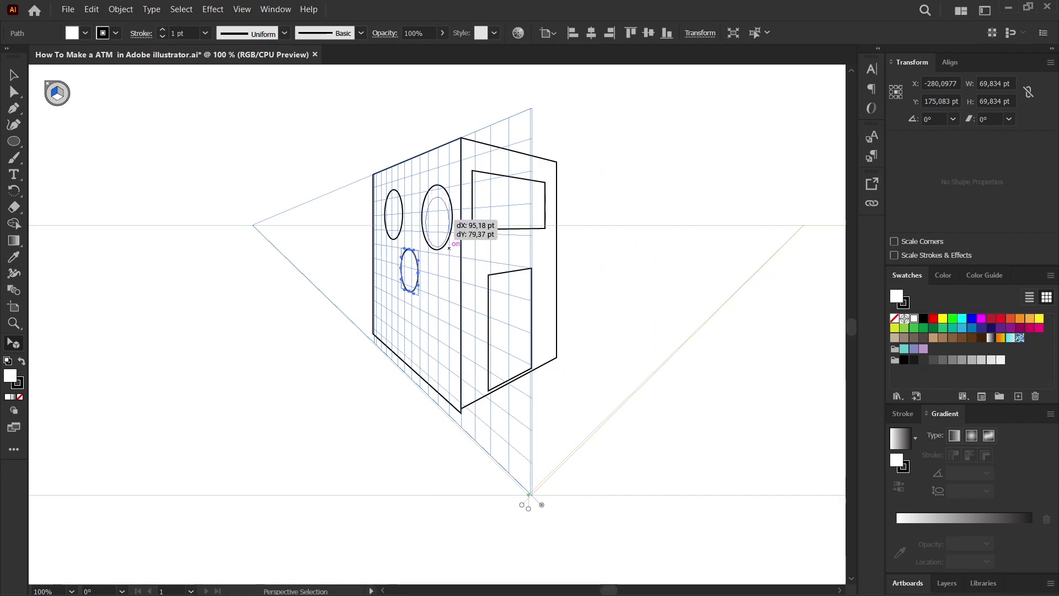
drag(448, 247, 444, 212)
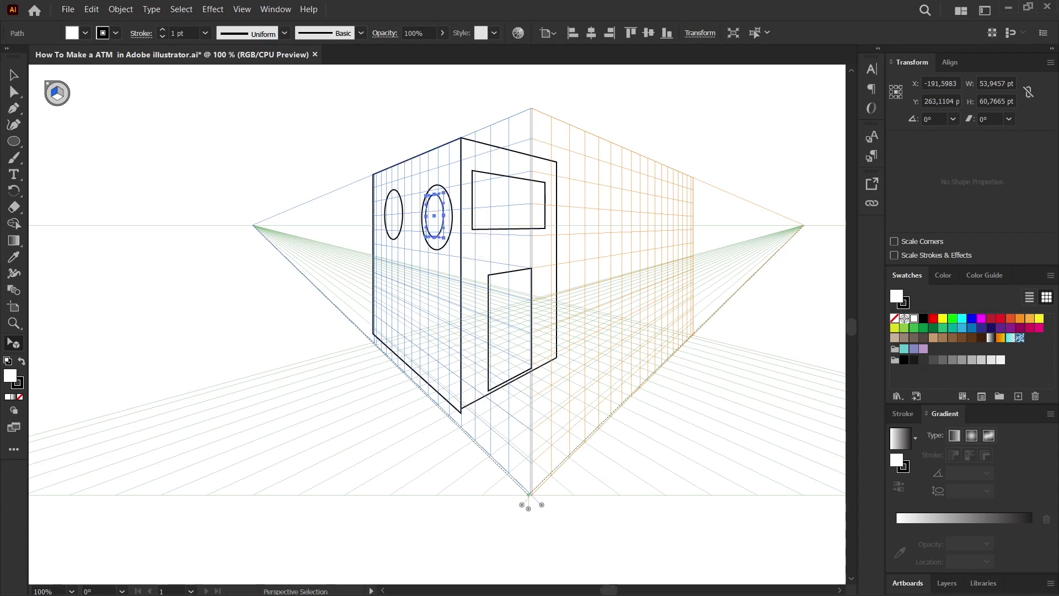
key(ctrl+shift+a)
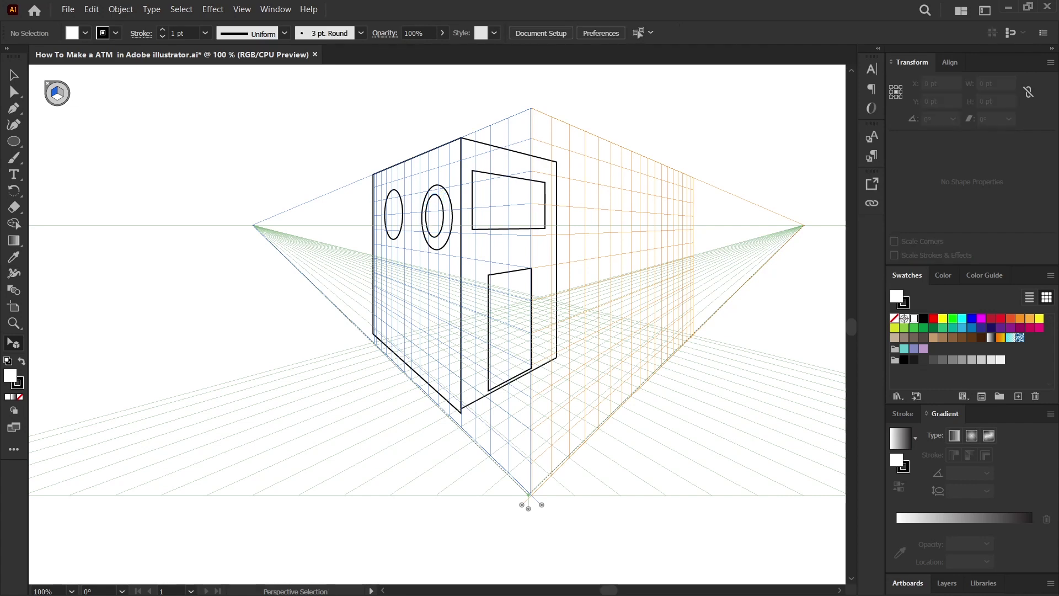
drag(443, 214, 448, 214)
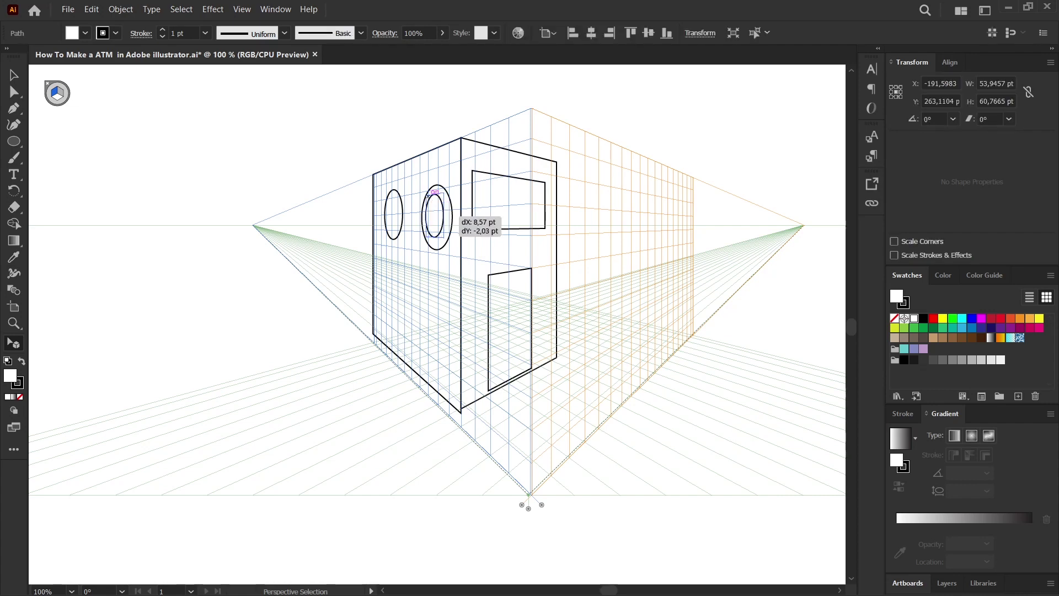
key(ctrl+shift+a)
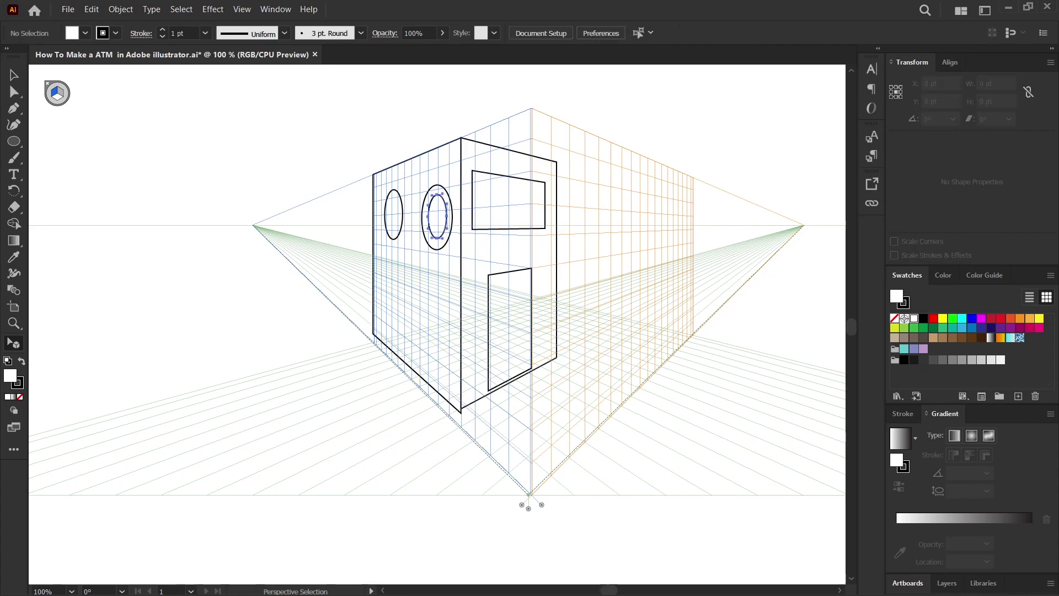
click(438, 219)
mouse_move(438, 220)
mouse_down()
mouse_move(393, 216)
mouse_move(397, 230)
mouse_up()
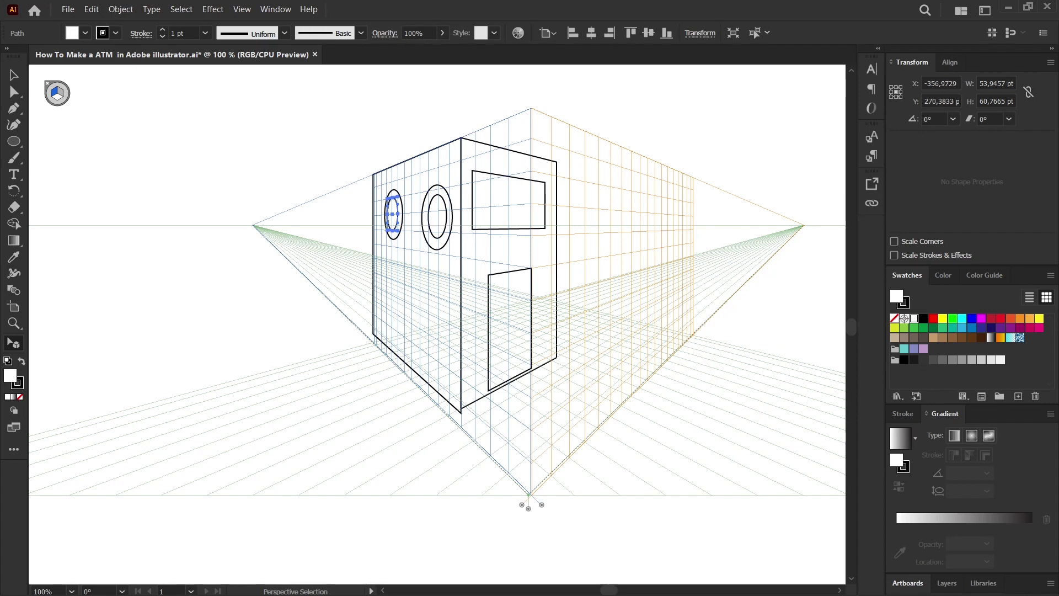
key(ctrl+shift+a)
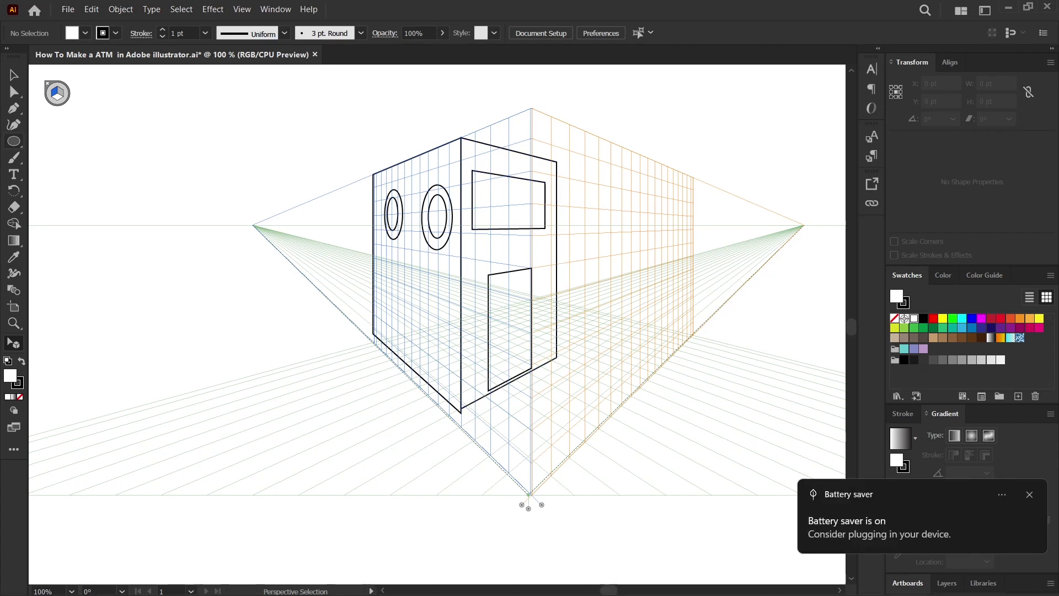
click(14, 158)
Step: Hide the grid and type 'ATM' as a text object left of the kiosk
key(t)
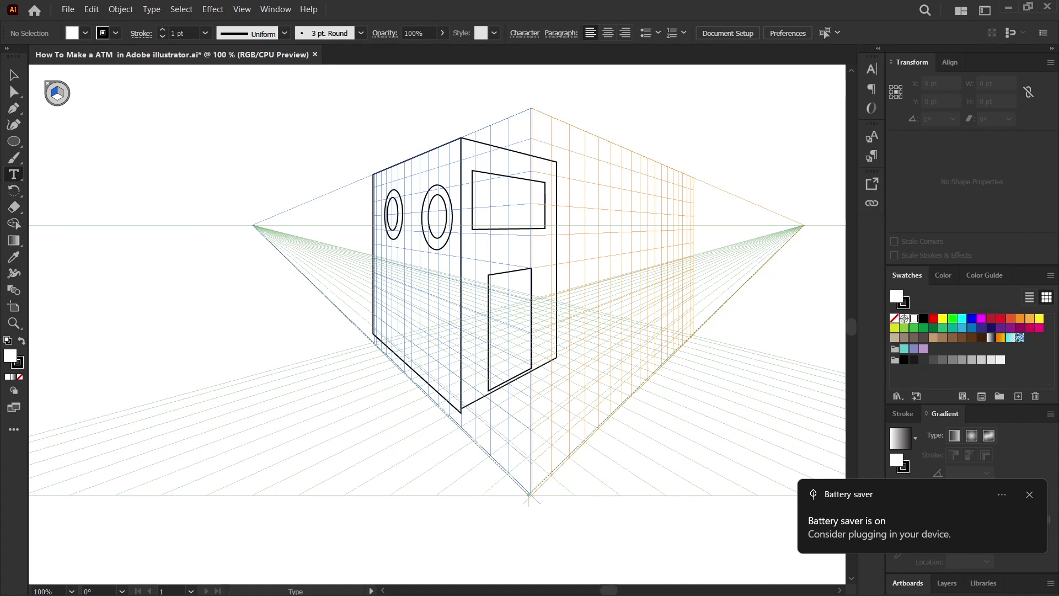
key(ctrl+shift+i)
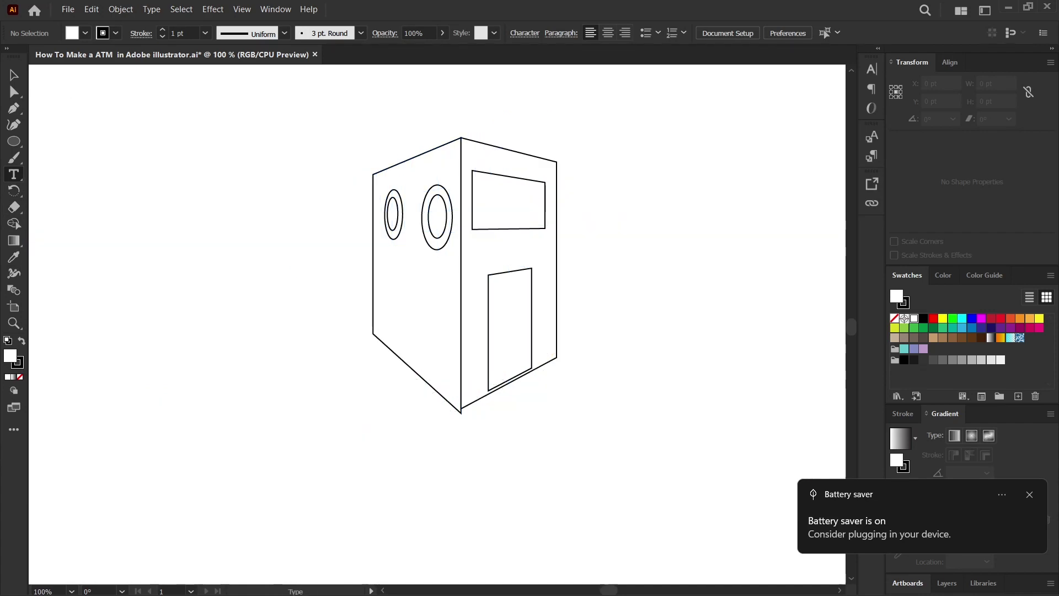
click(210, 168)
text(ATM)
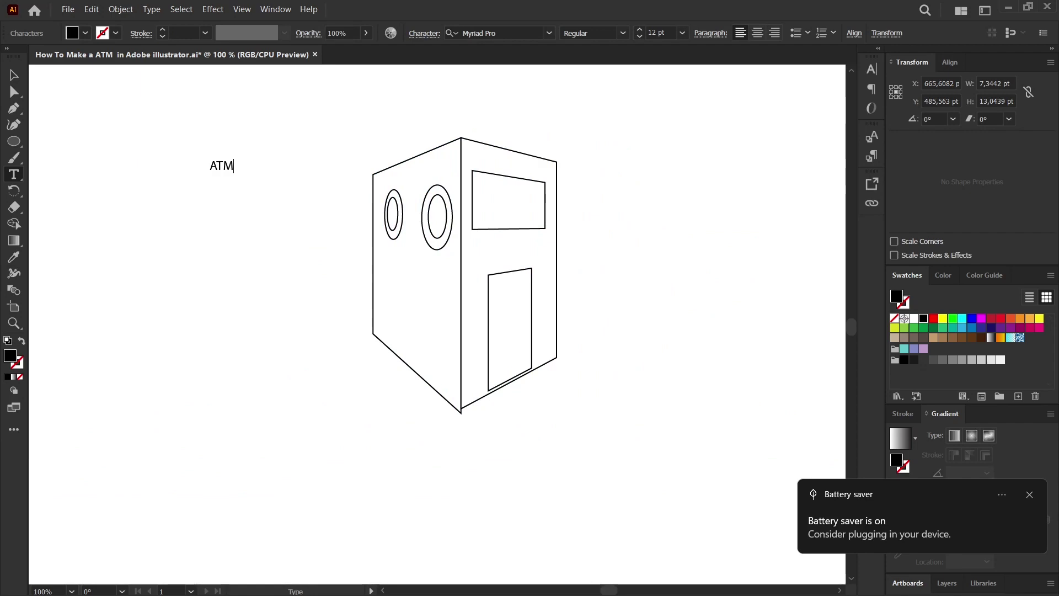
key(Home)
Step: Delete the stray 'v', finish editing, and select the ATM text object
text(v)
key(BackSpace)
key(Escape)
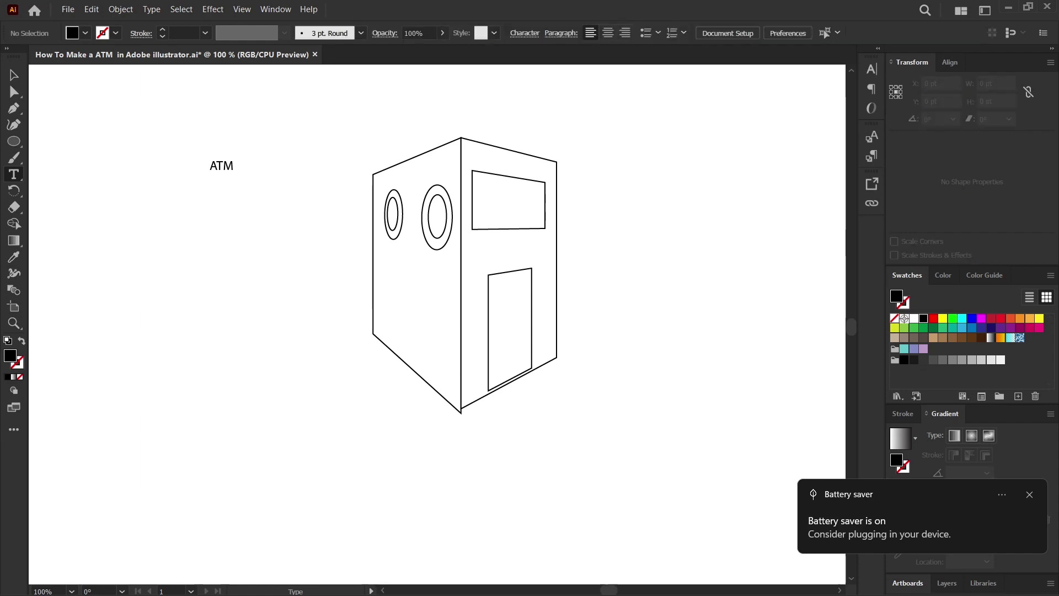
click(230, 167)
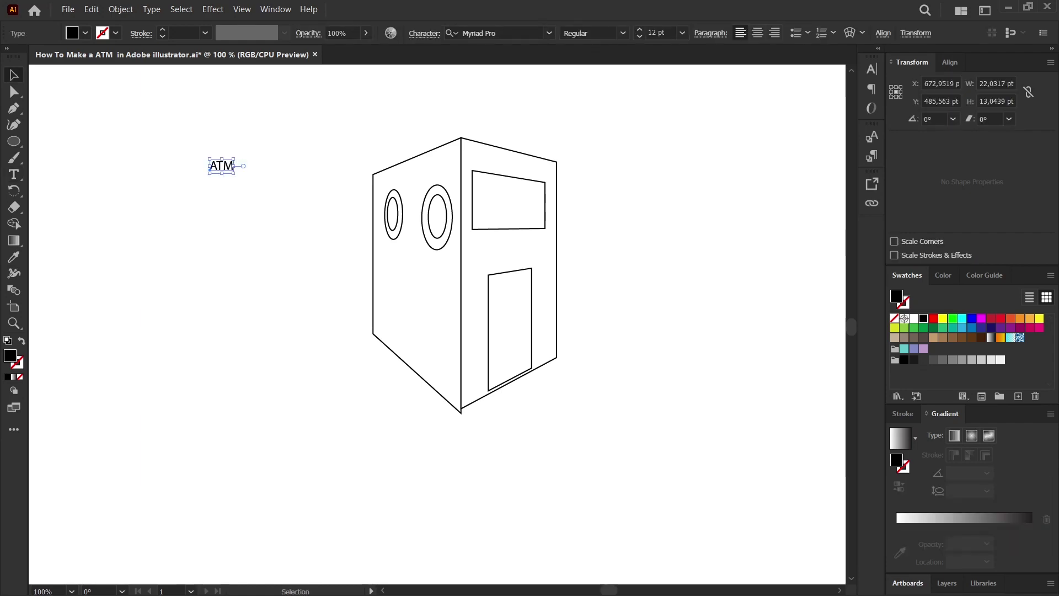
Step: Change the ATM text's font to Impact from the control bar font list
click(548, 33)
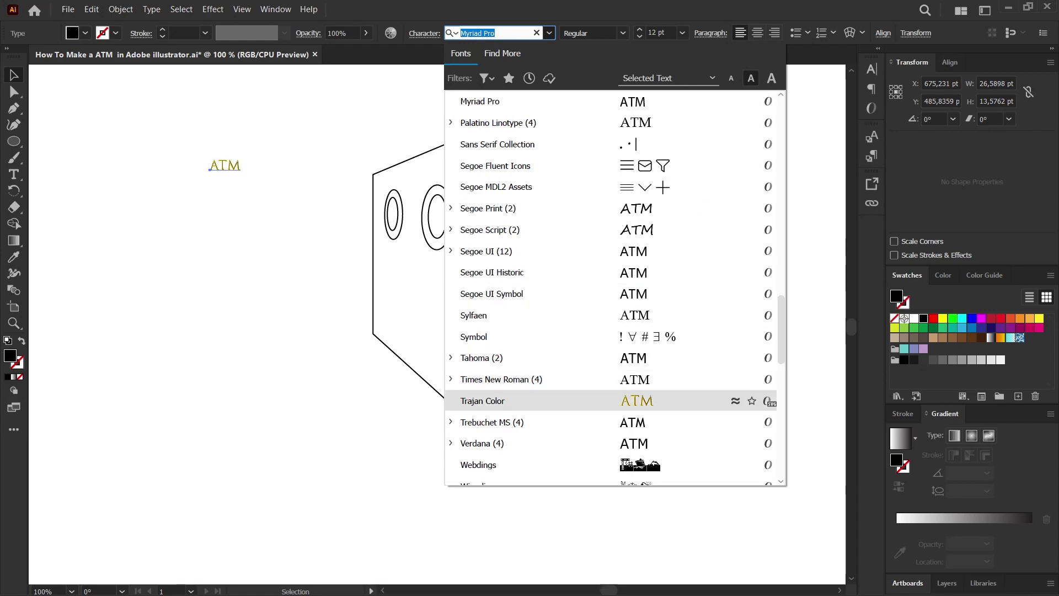
scroll(551, 401, down, 3)
scroll(552, 400, down, 4)
scroll(551, 401, down, 2)
scroll(551, 400, down, 5)
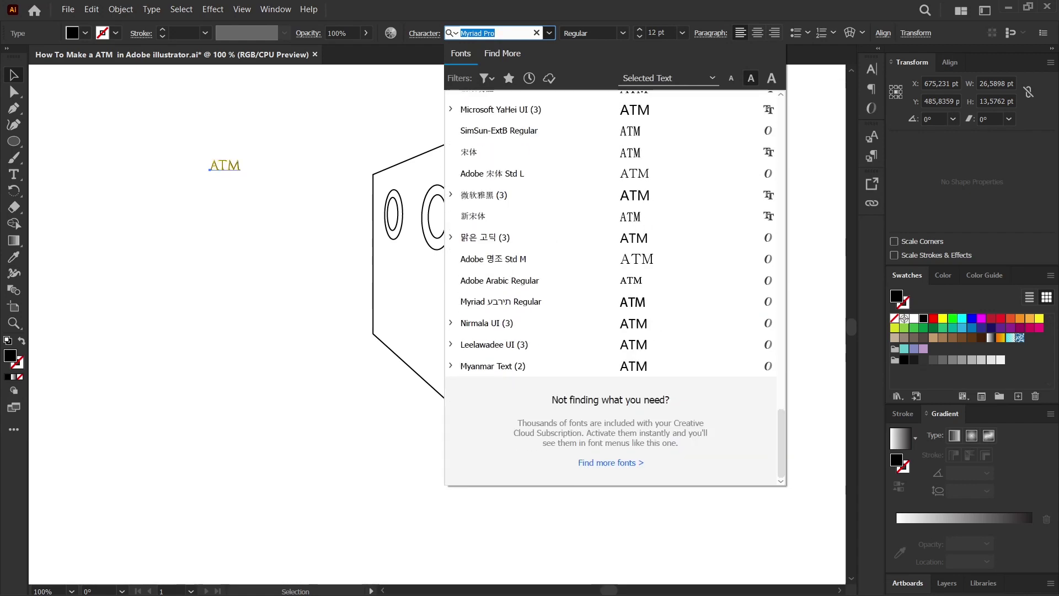
scroll(551, 401, up, 3)
scroll(552, 400, up, 6)
scroll(552, 387, up, 3)
scroll(552, 387, up, 3)
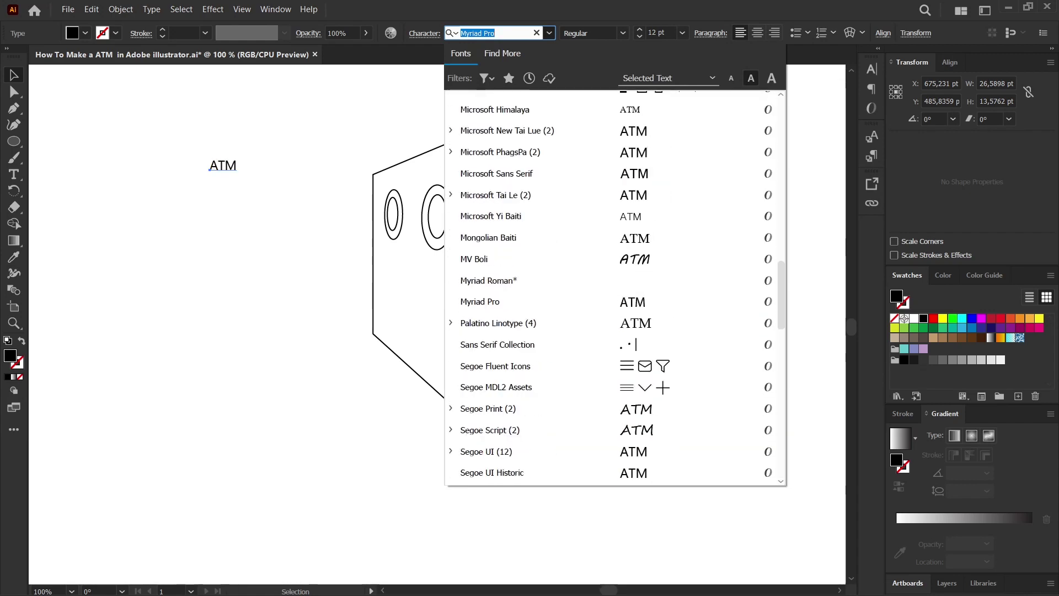
scroll(551, 387, up, 2)
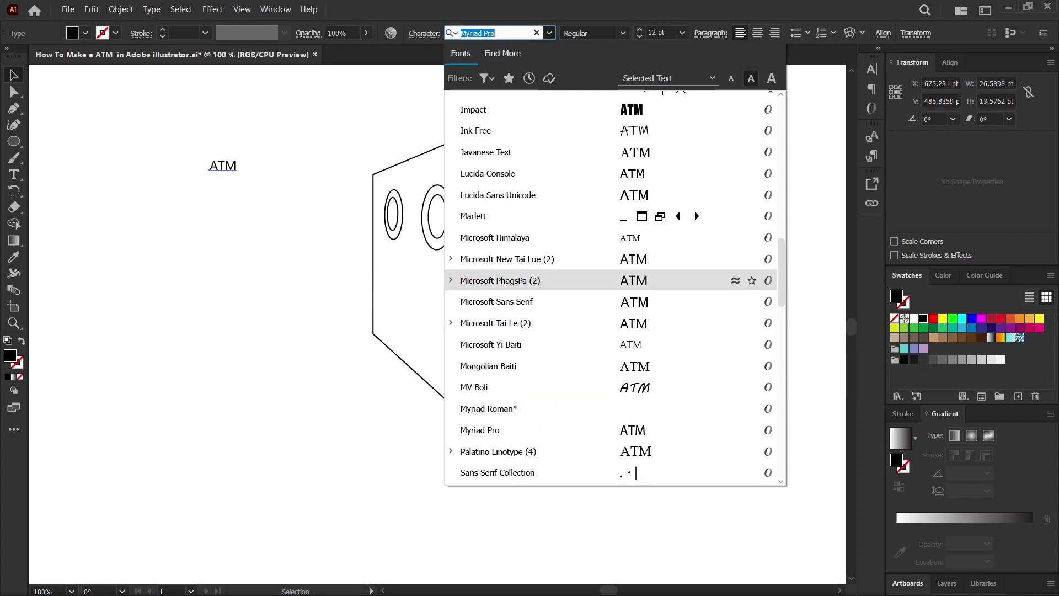
scroll(552, 280, up, 2)
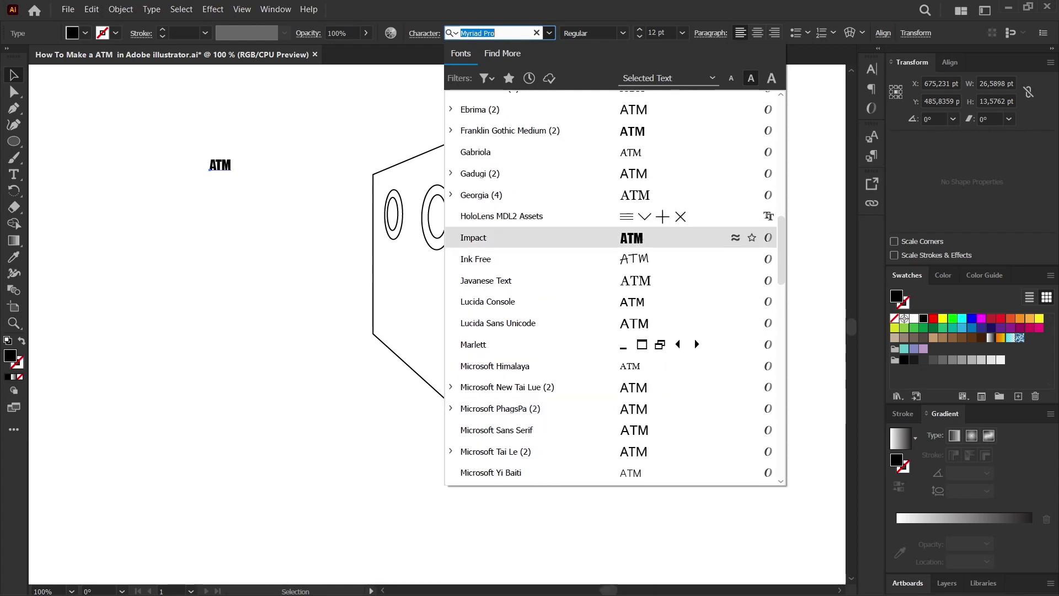
click(551, 237)
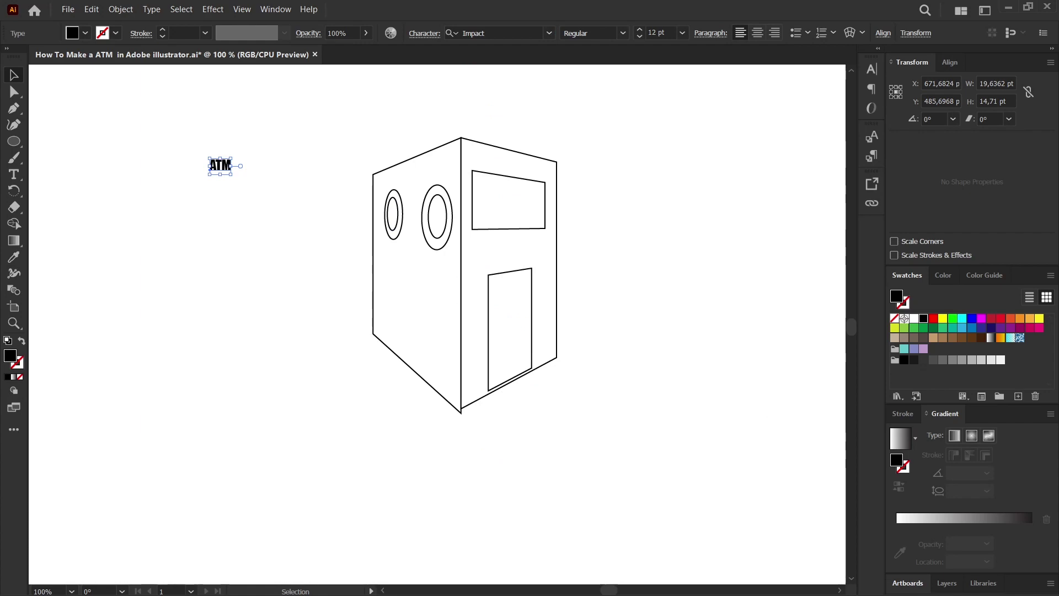
Step: Scale the ATM text up to about 69 pt, trying and undoing a pale yellow fill
drag(232, 175, 346, 250)
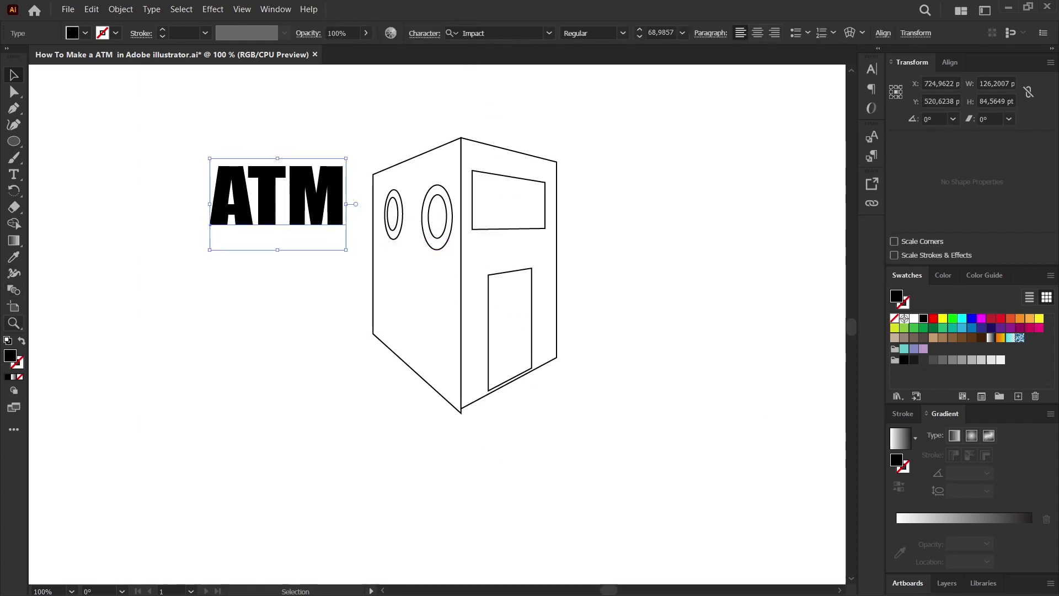
double_click(10, 356)
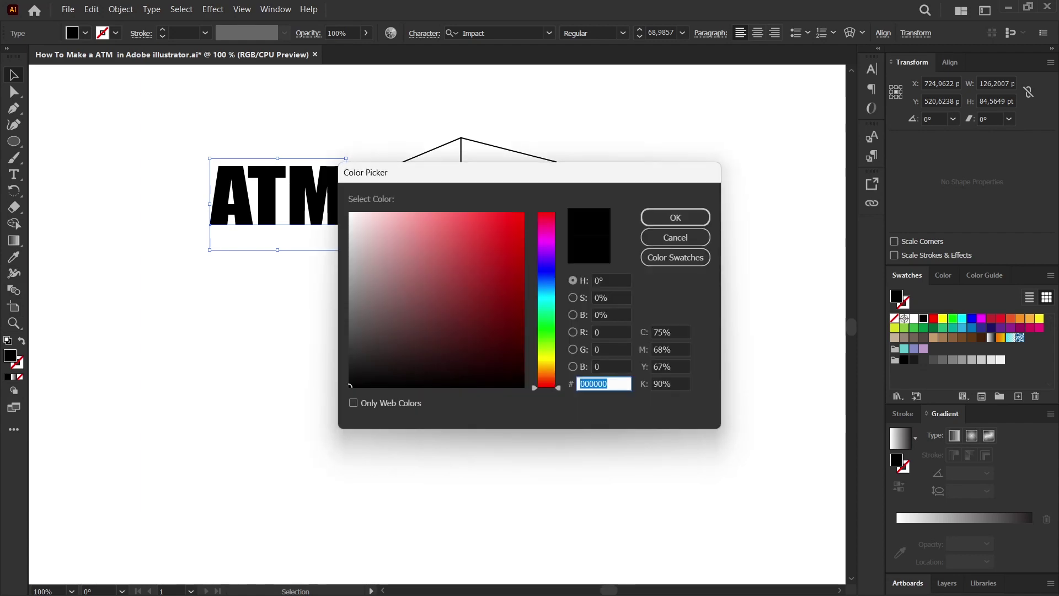
click(546, 359)
mouse_move(458, 288)
mouse_down()
mouse_move(399, 215)
mouse_move(369, 212)
mouse_up()
click(675, 218)
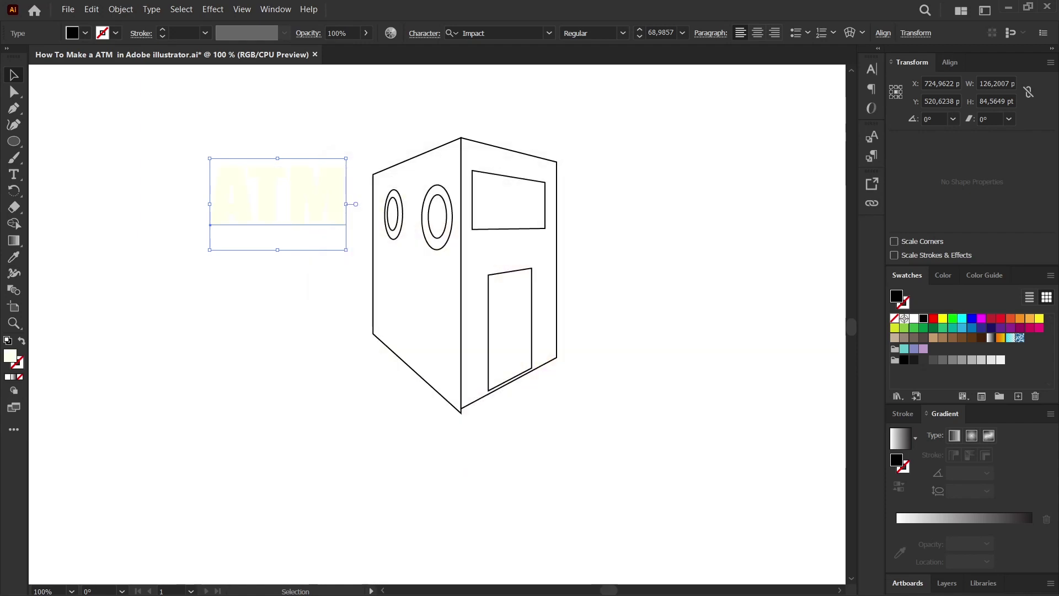
key(ctrl+z)
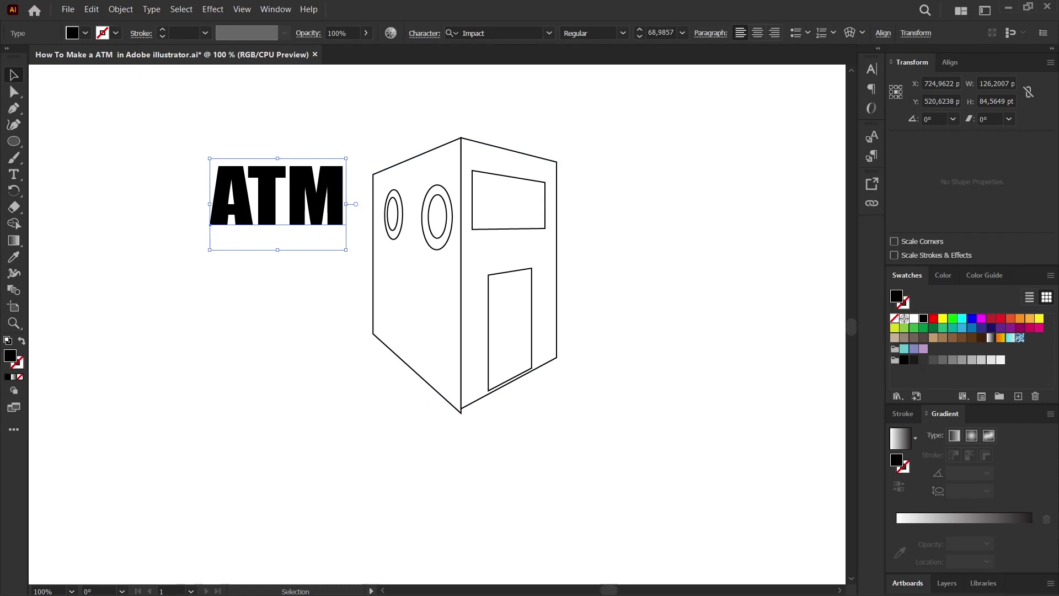
Step: Set the ATM text's stroke colour to pale yellow FFE8A9
key(F6)
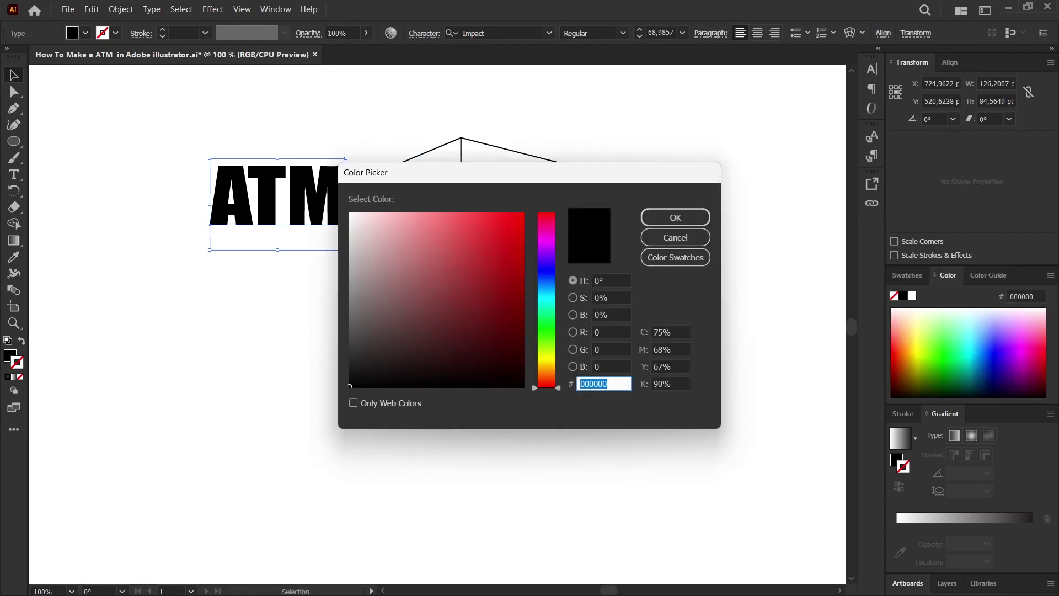
click(546, 367)
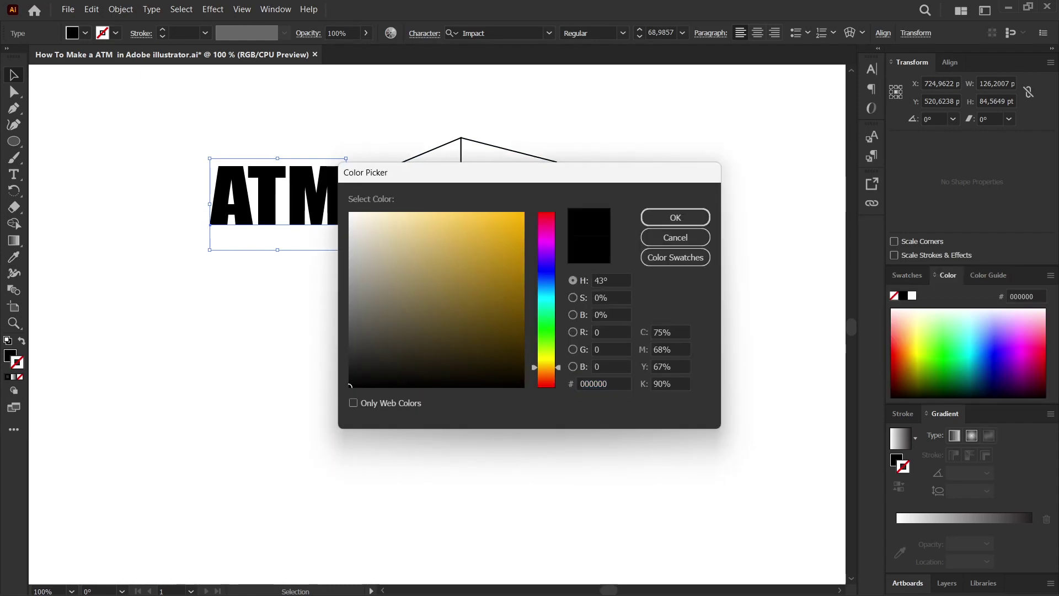
drag(473, 290, 415, 212)
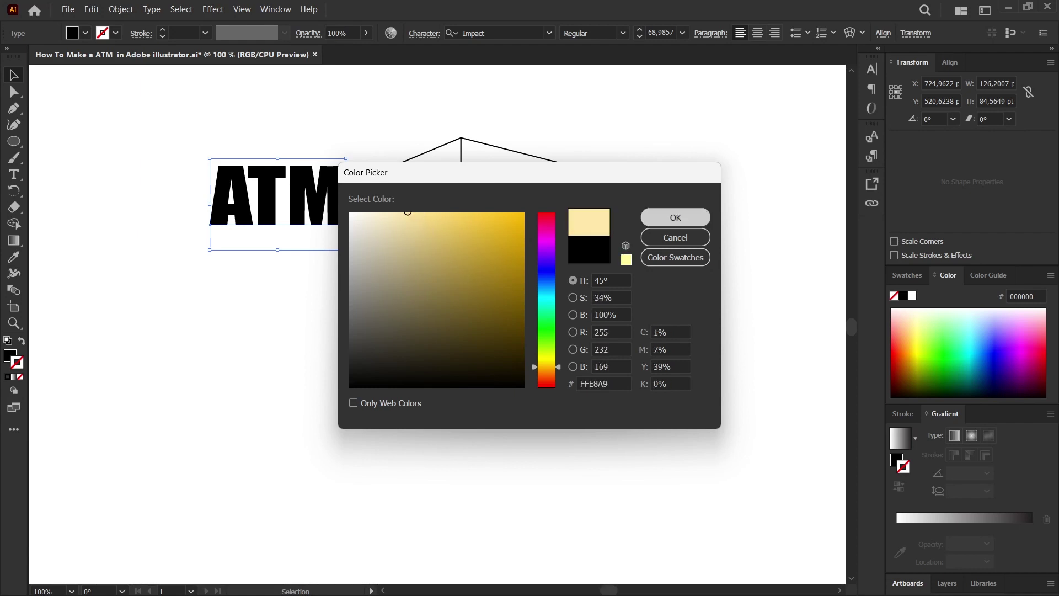
click(675, 217)
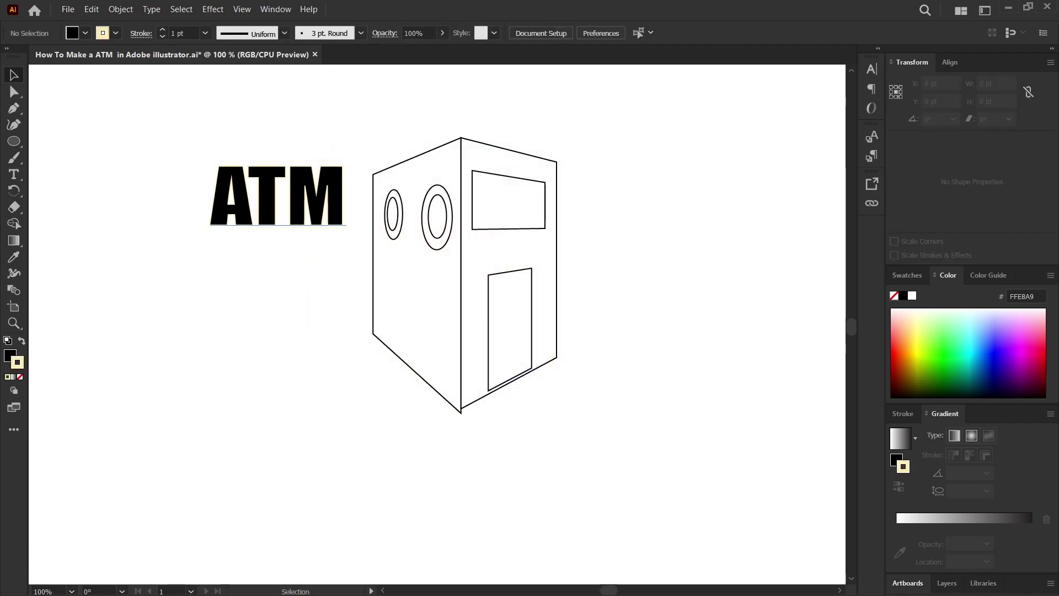
key(ctrl+z)
Step: Shrink ATM to about 54 pt and drag it onto the right plane inside the upper window
drag(345, 250, 328, 230)
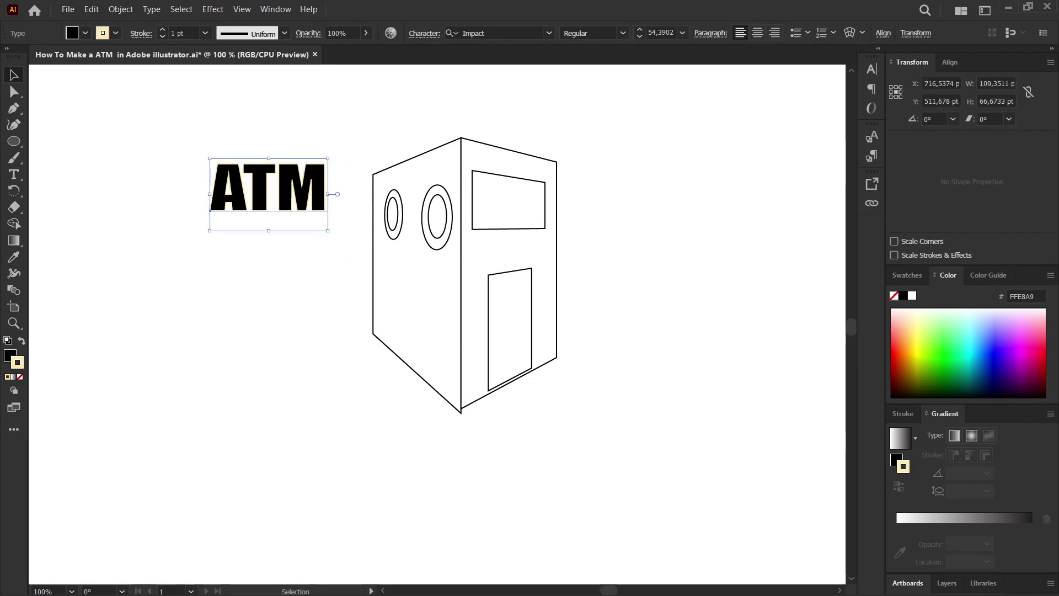
key(shift+p)
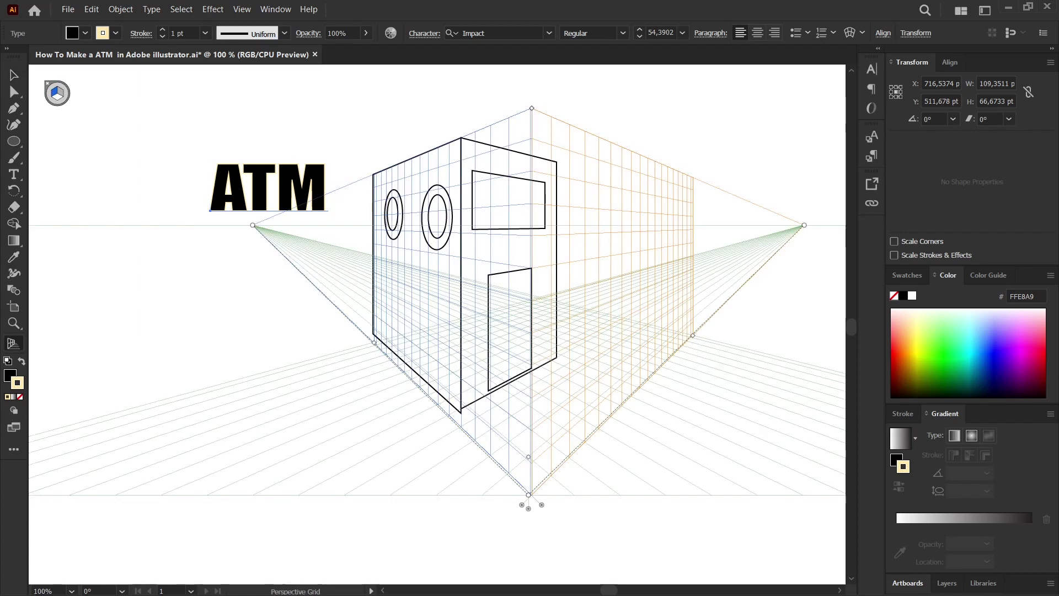
key(shift+v)
click(61, 93)
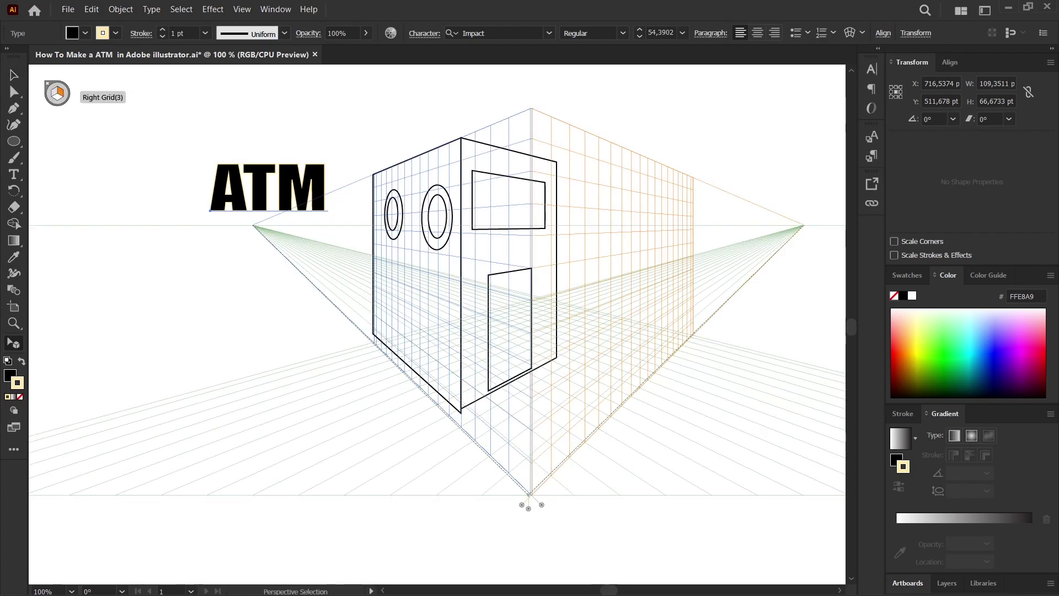
mouse_move(267, 188)
mouse_down()
mouse_move(518, 201)
mouse_move(556, 224)
mouse_move(520, 196)
mouse_move(535, 212)
mouse_up()
key(ctrl+shift+a)
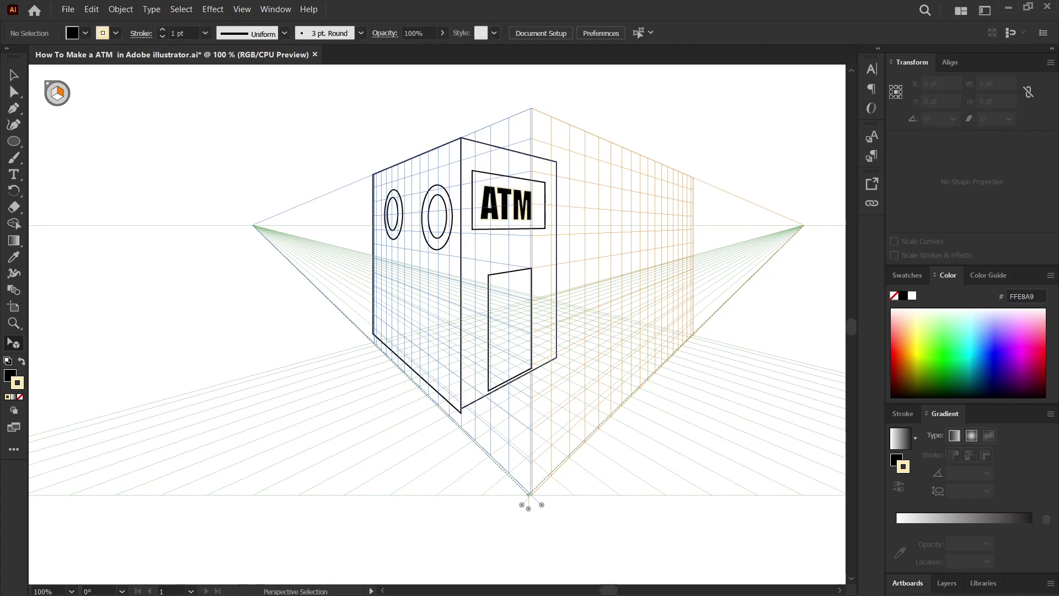
Step: Draw a thin black perspective rectangle lining the door's right edge on the grid
click(508, 209)
key(ctrl+shift+a)
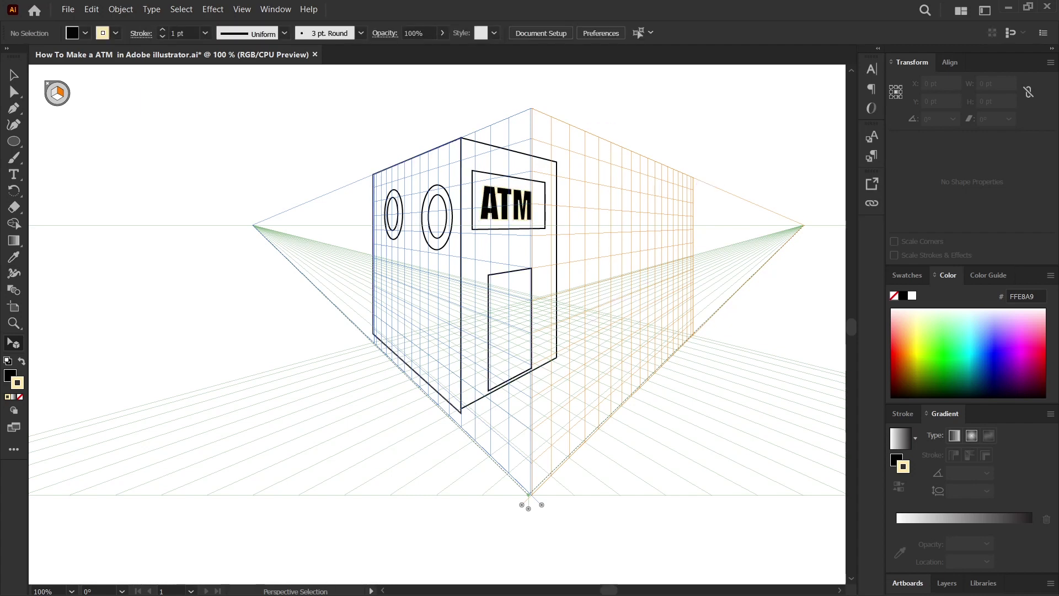
click(14, 142)
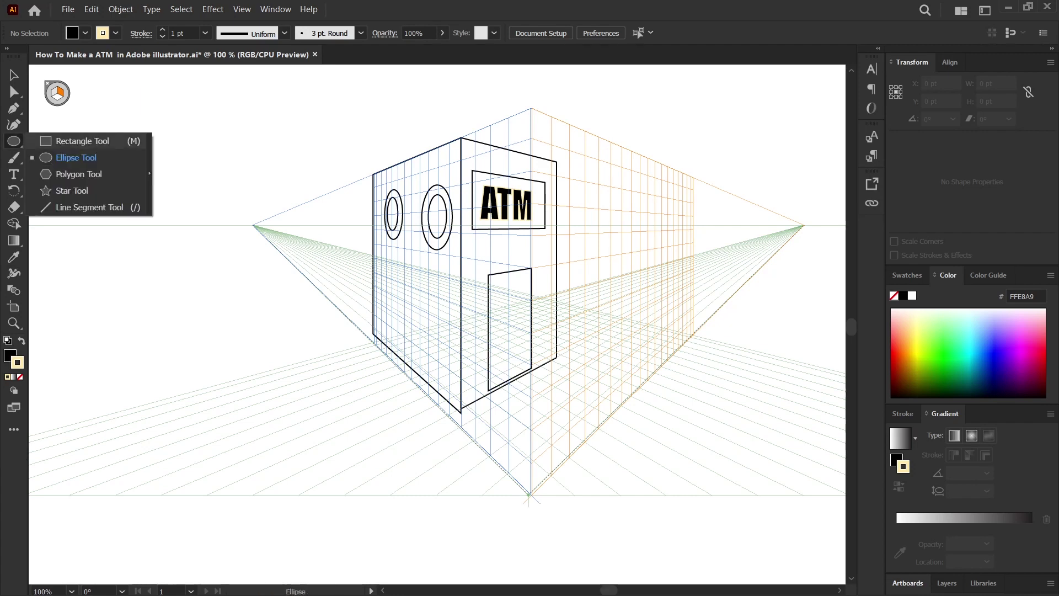
click(66, 141)
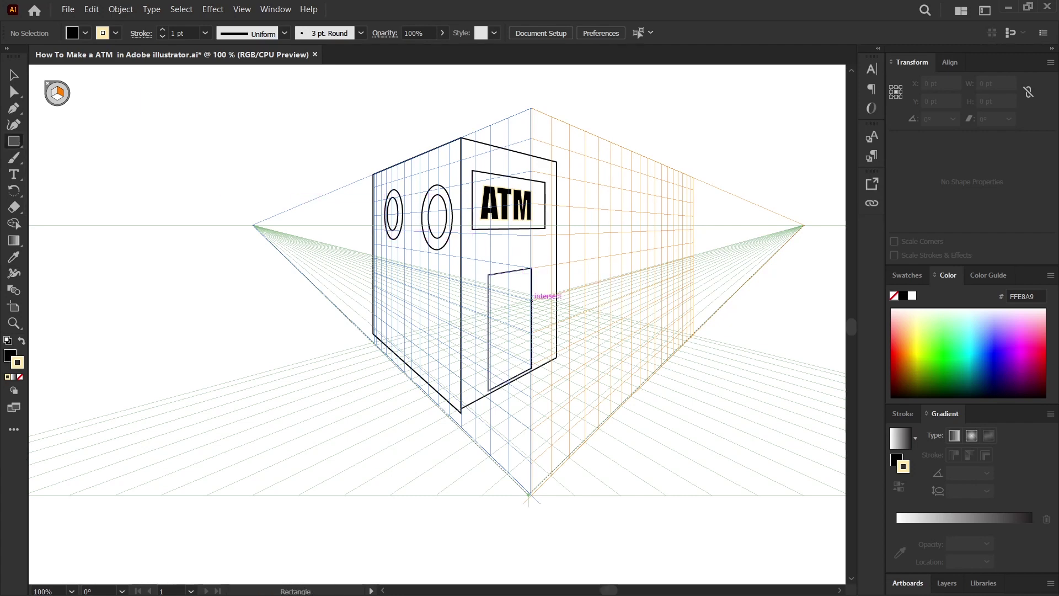
key(shift+v)
key(m)
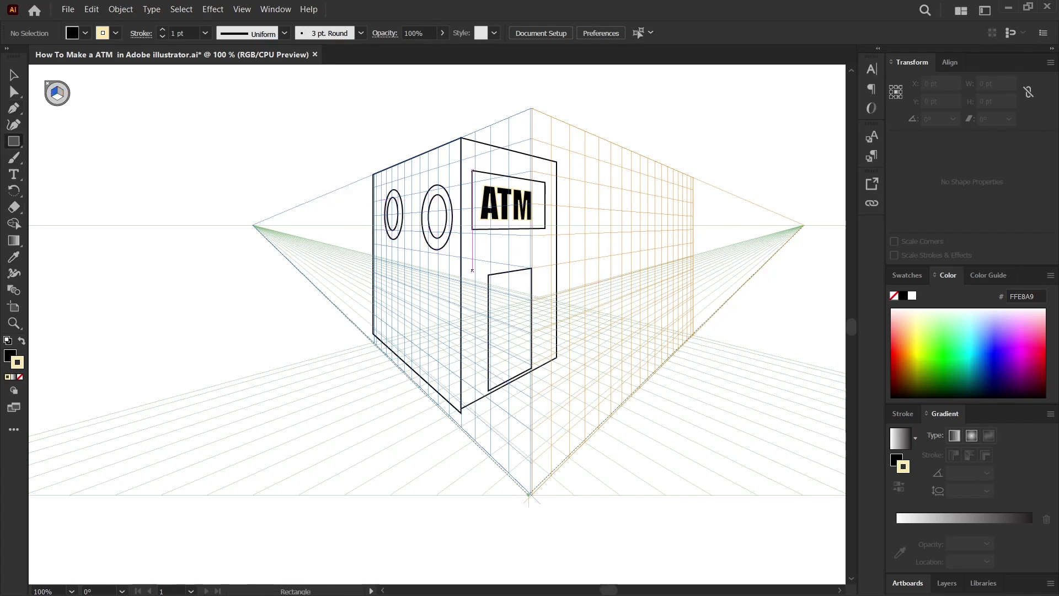
key(ctrl+equal)
key(ctrl+equal)
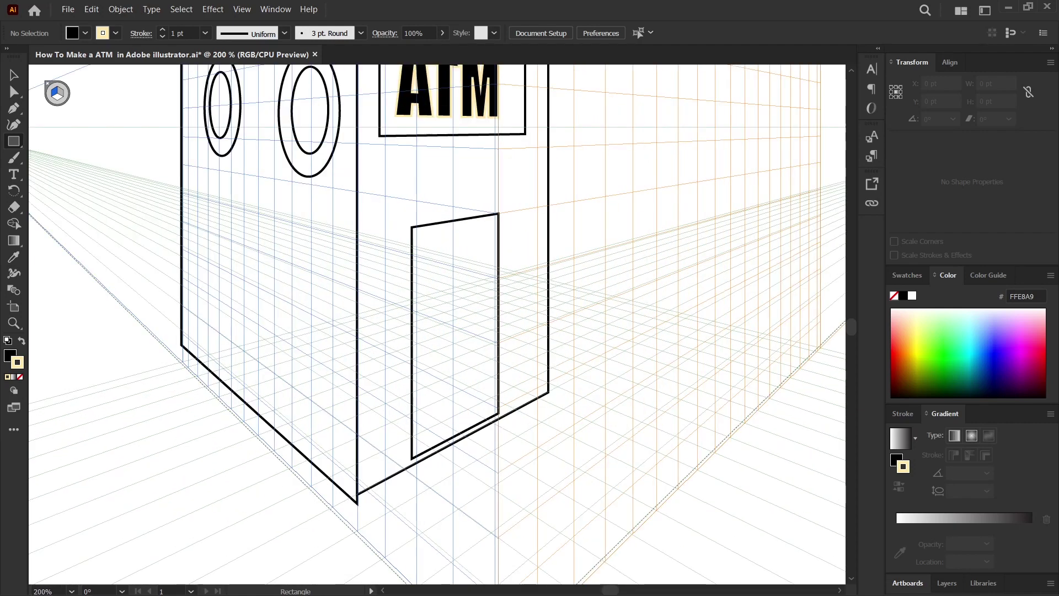
drag(473, 217, 498, 413)
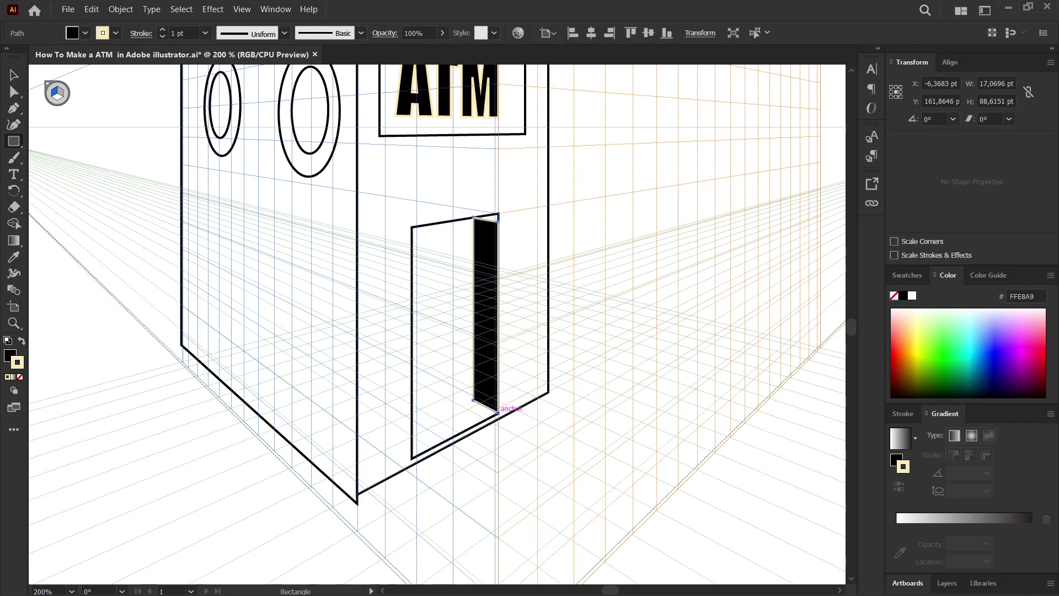
key(ctrl+minus)
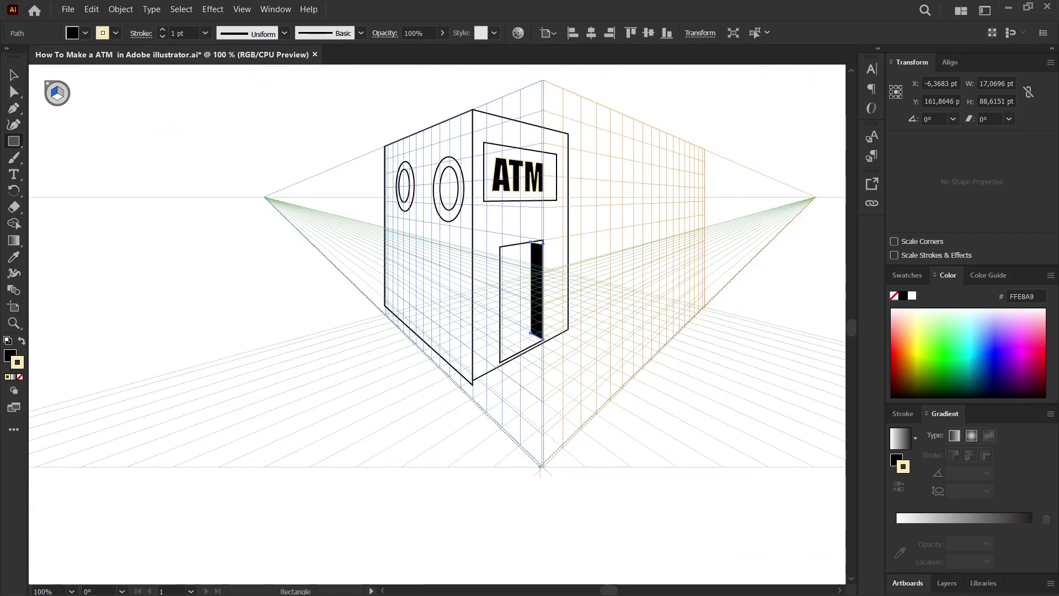
Step: Snap the box's bottom corner anchor into place with the Direct Selection tool
key(a)
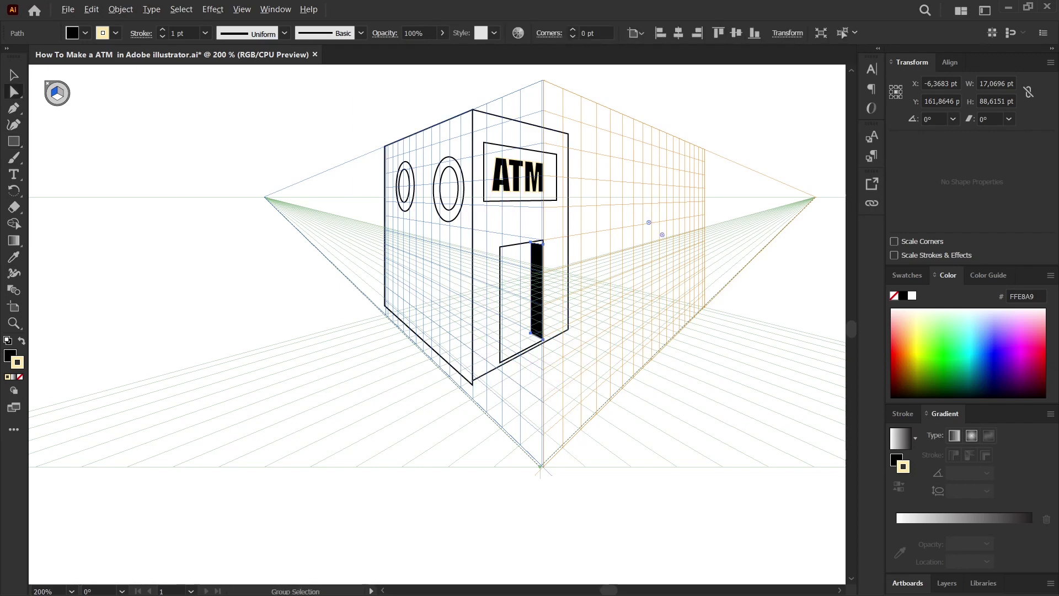
scroll(469, 381, up, 2)
scroll(469, 381, up, 1)
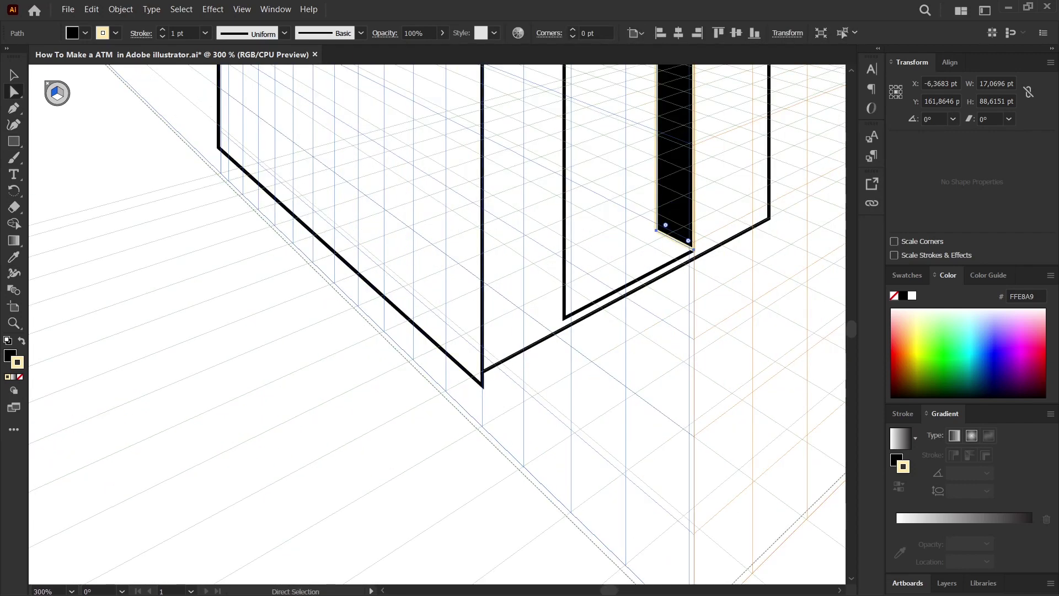
click(482, 370)
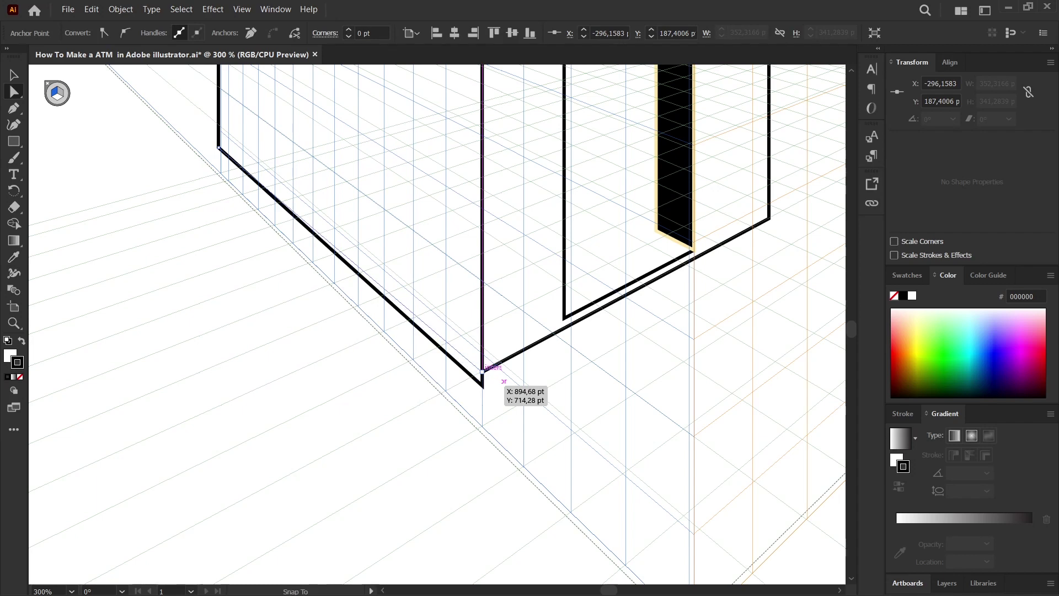
drag(483, 371, 482, 372)
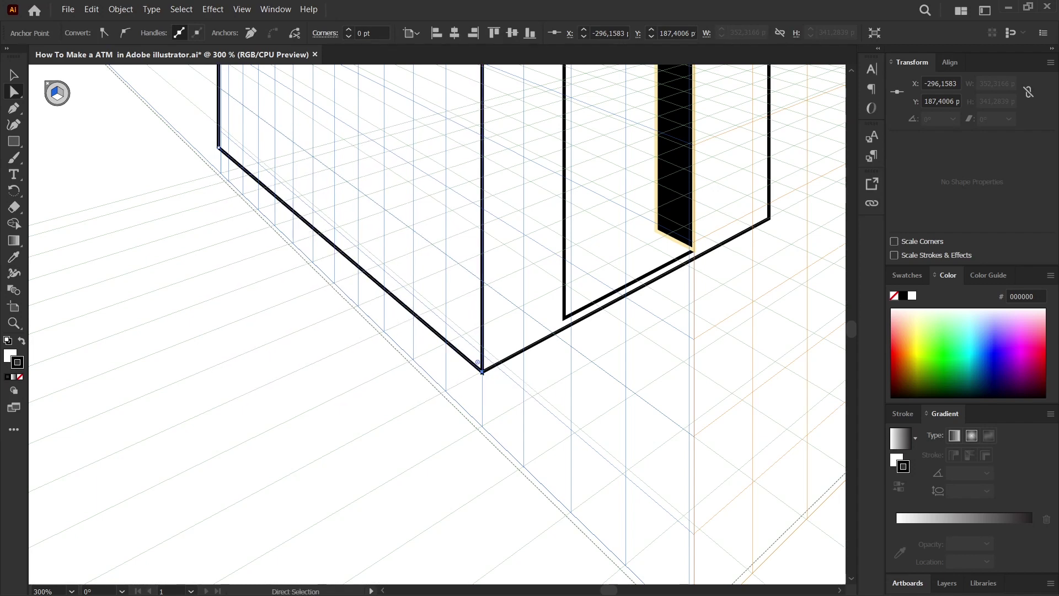
key(ctrl+shift+a)
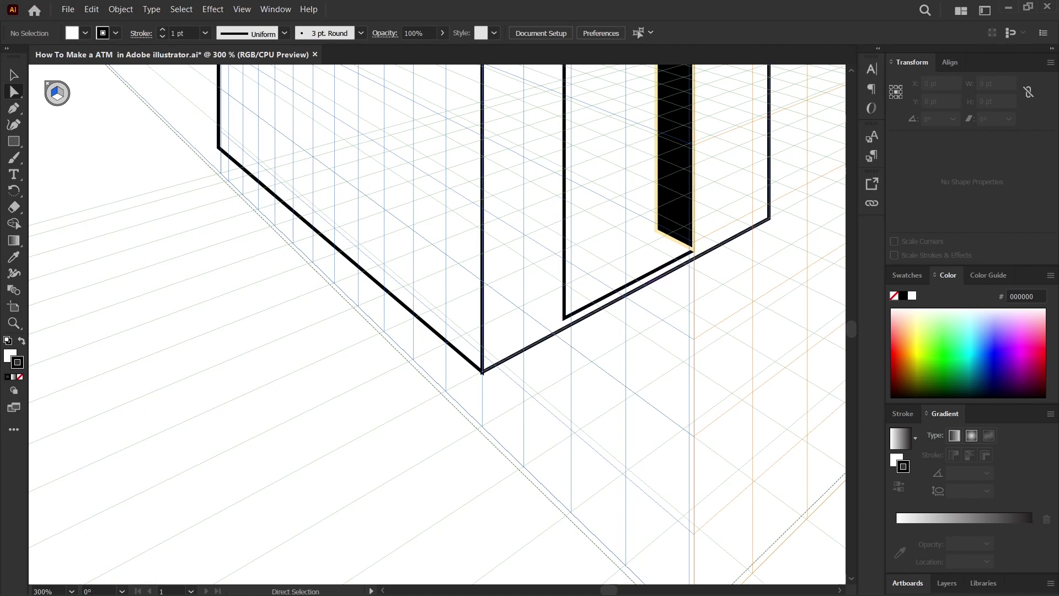
Step: Move the door's lower edge down onto the kiosk's base line
drag(635, 277, 636, 284)
key(ctrl+shift+a)
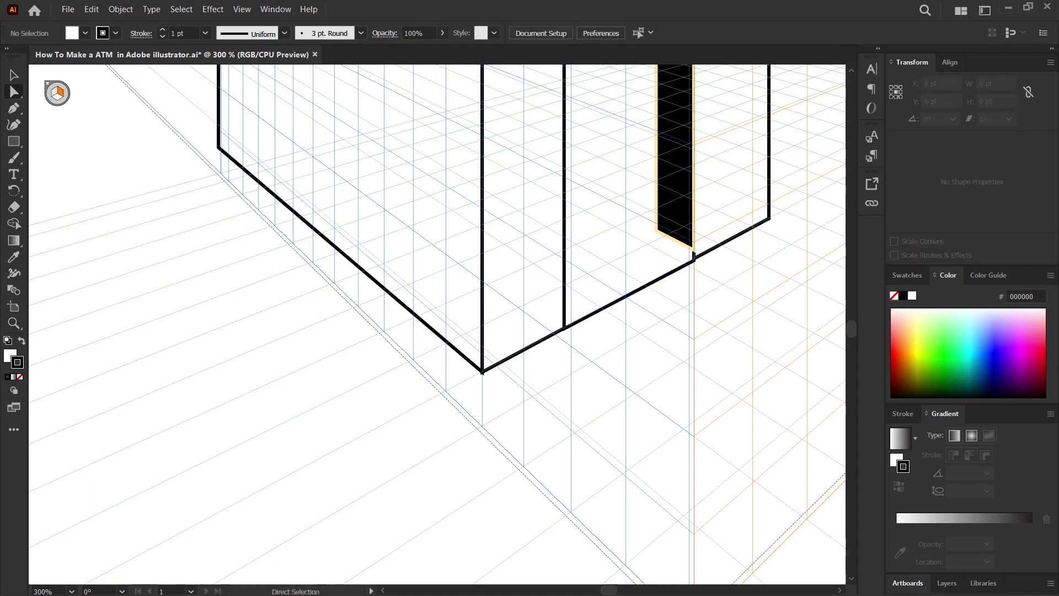
scroll(689, 284, down, 1)
scroll(688, 284, down, 1)
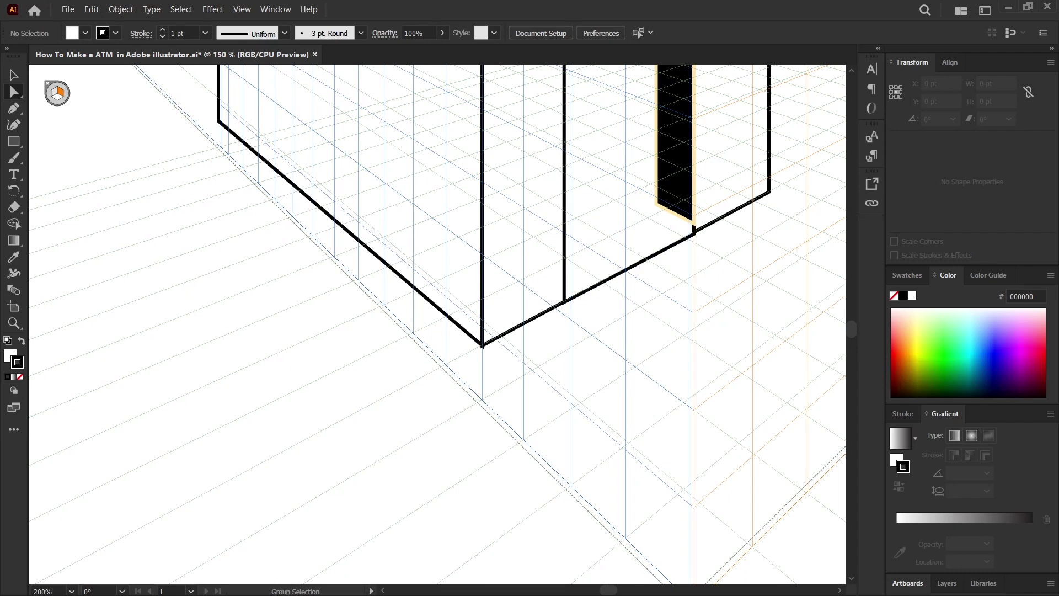
scroll(688, 284, down, 1)
scroll(730, 236, down, 1)
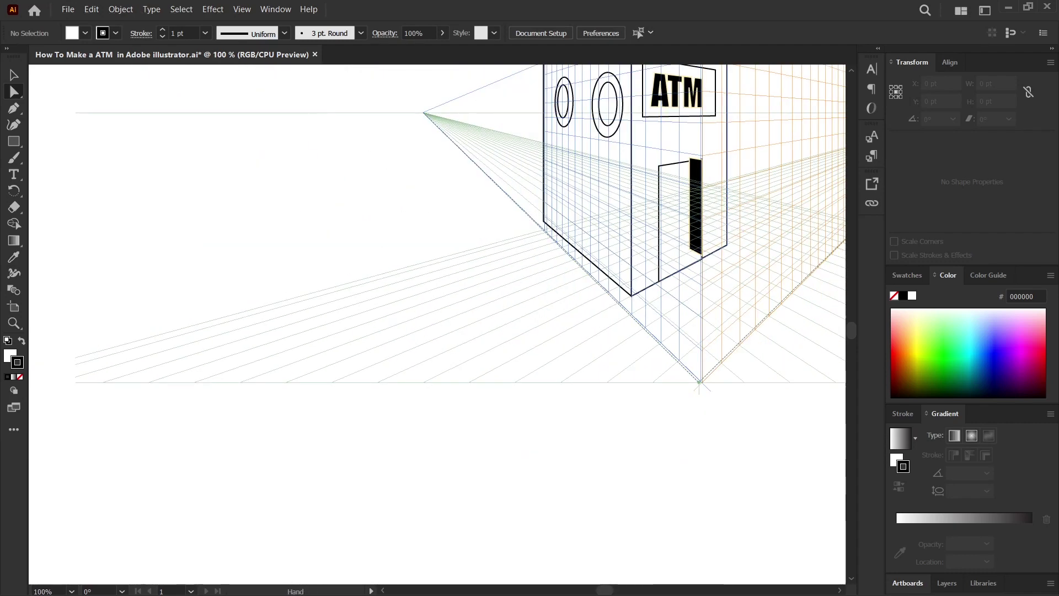
Step: Remove the outline from the black door panel
drag(730, 237, 680, 402)
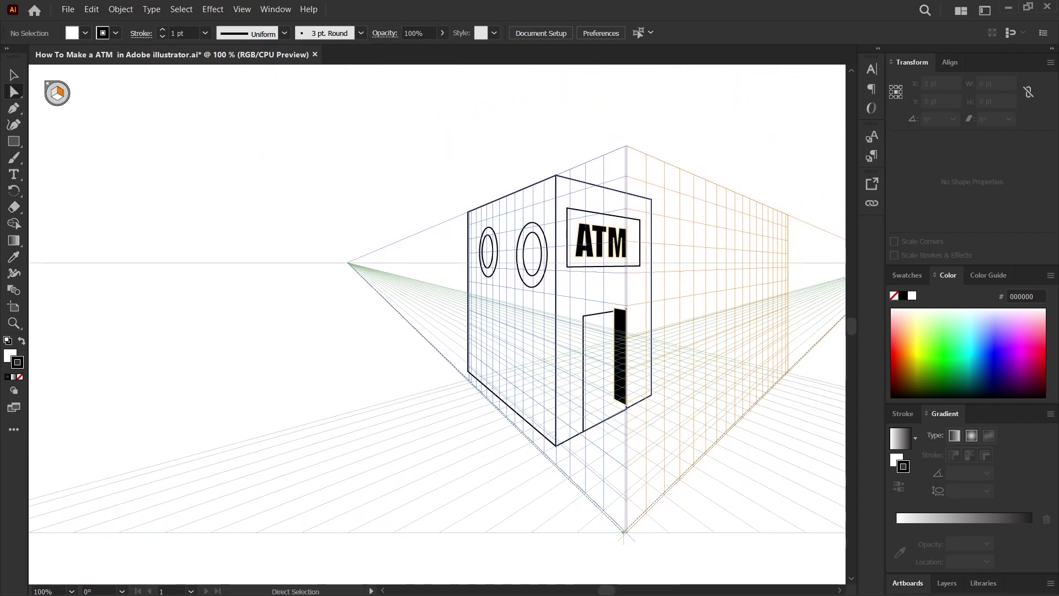
scroll(617, 353, up, 1)
scroll(618, 353, up, 1)
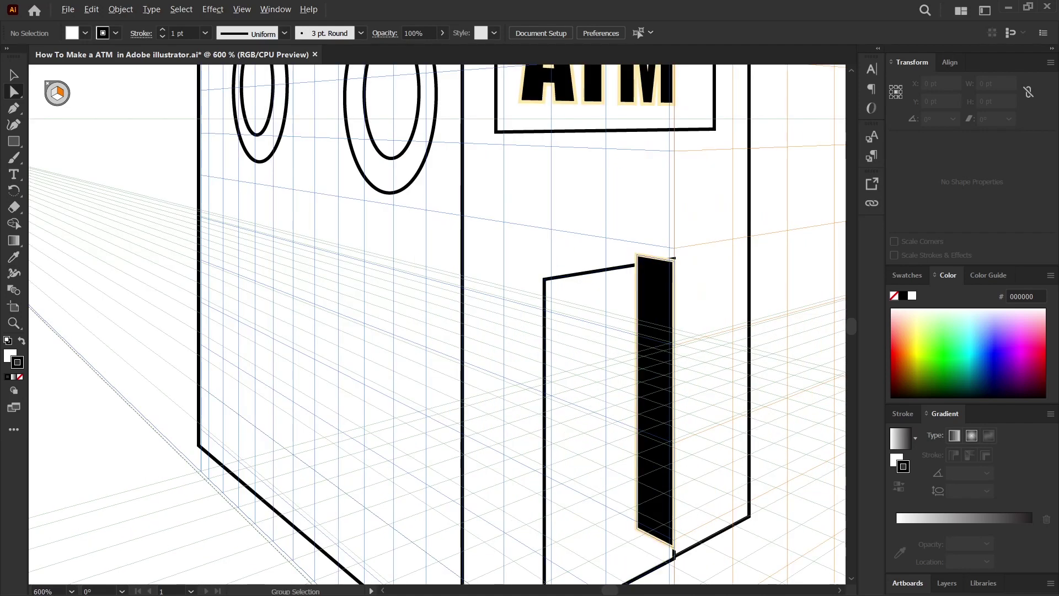
scroll(618, 353, up, 1)
scroll(437, 329, down, 1)
scroll(677, 329, down, 1)
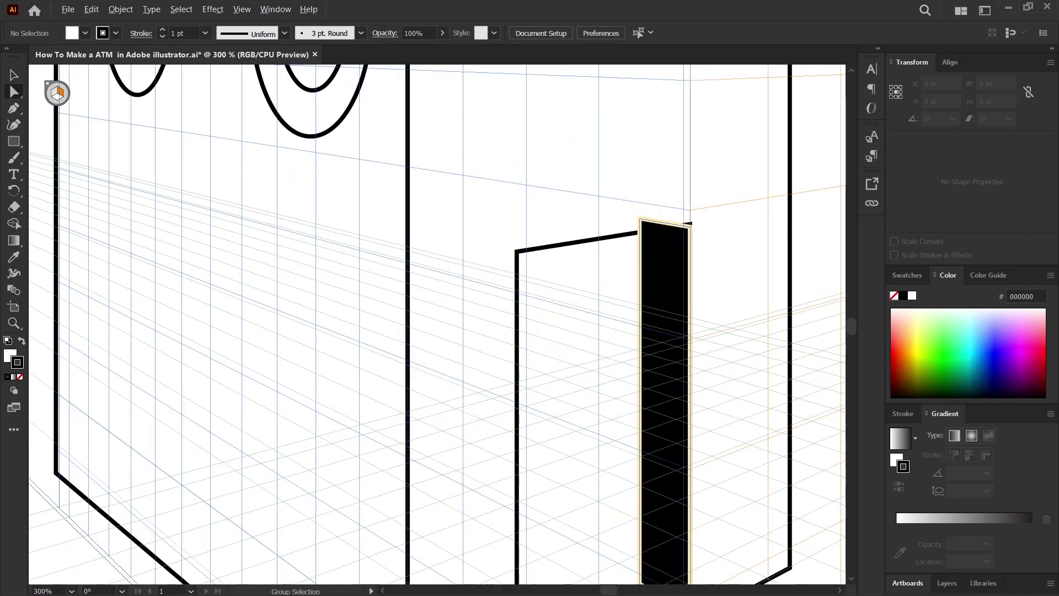
scroll(678, 329, down, 1)
click(677, 330)
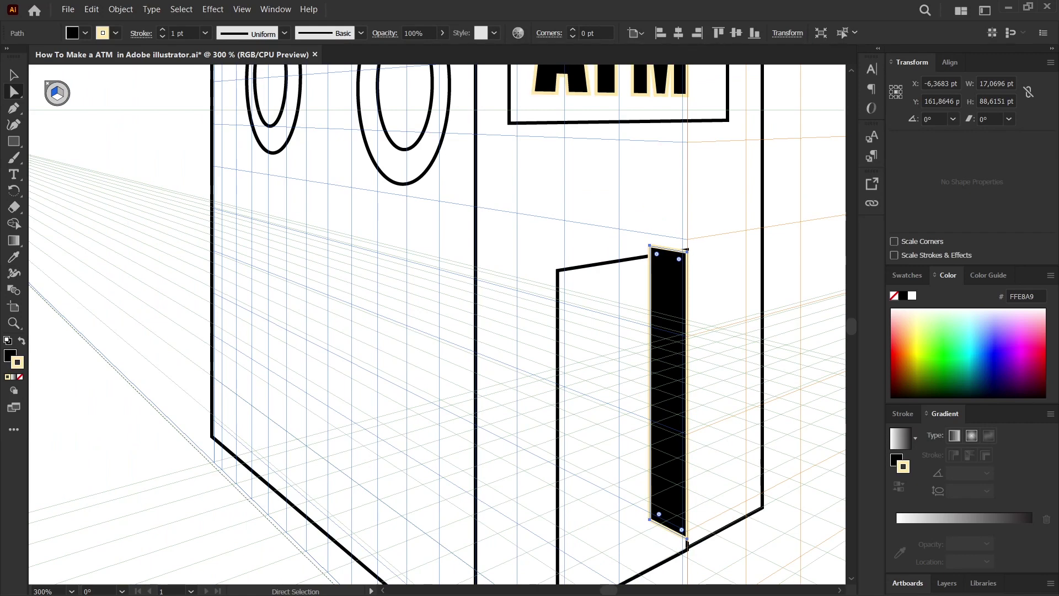
double_click(17, 362)
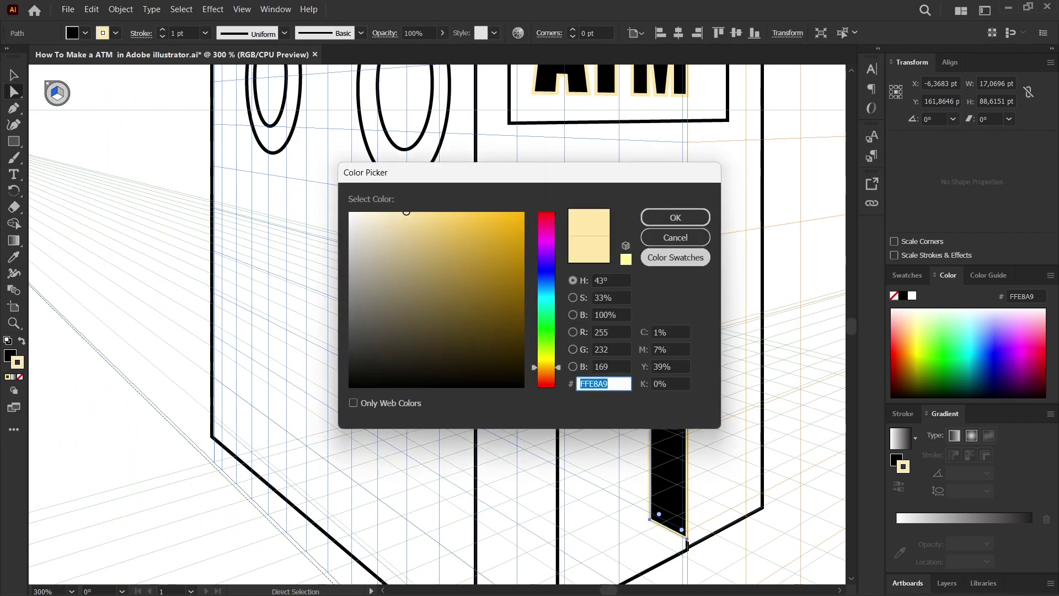
click(675, 237)
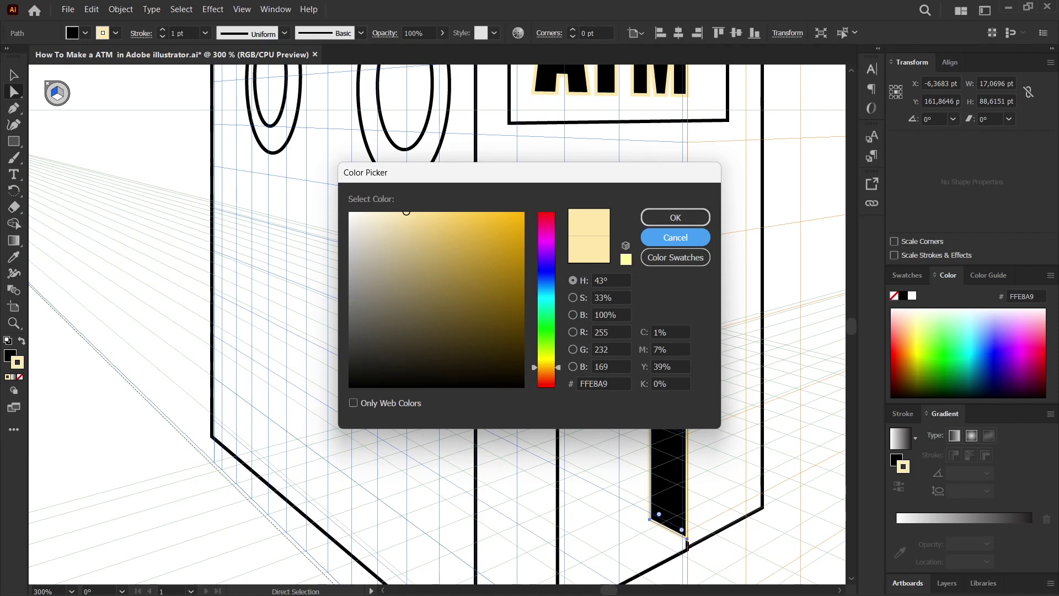
click(675, 237)
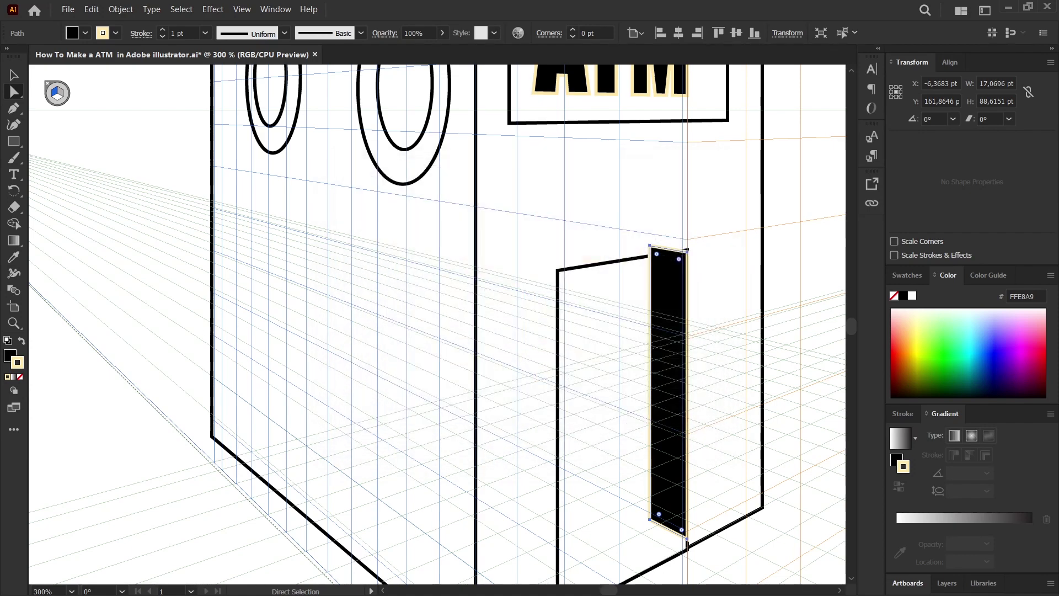
click(19, 376)
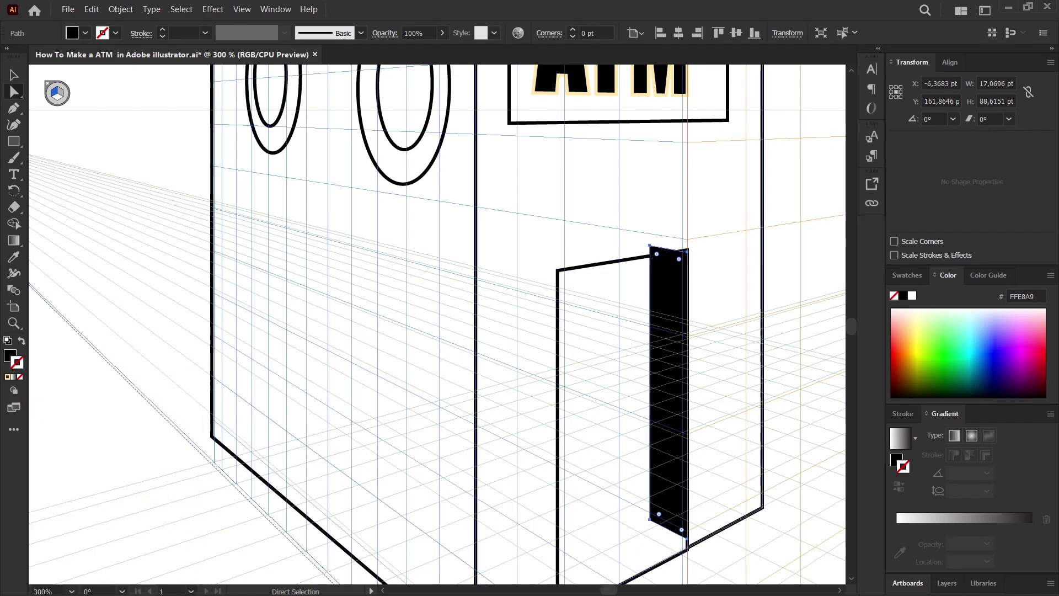
Step: Lower the black panel's top-left corner slightly toward the door frame
scroll(689, 294, up, 1)
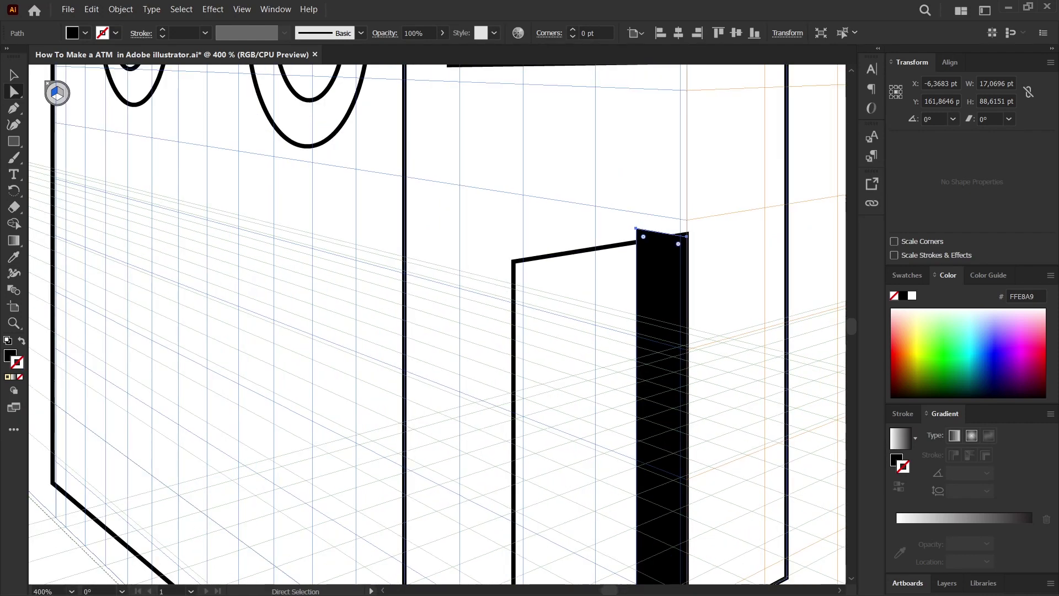
drag(635, 228, 636, 241)
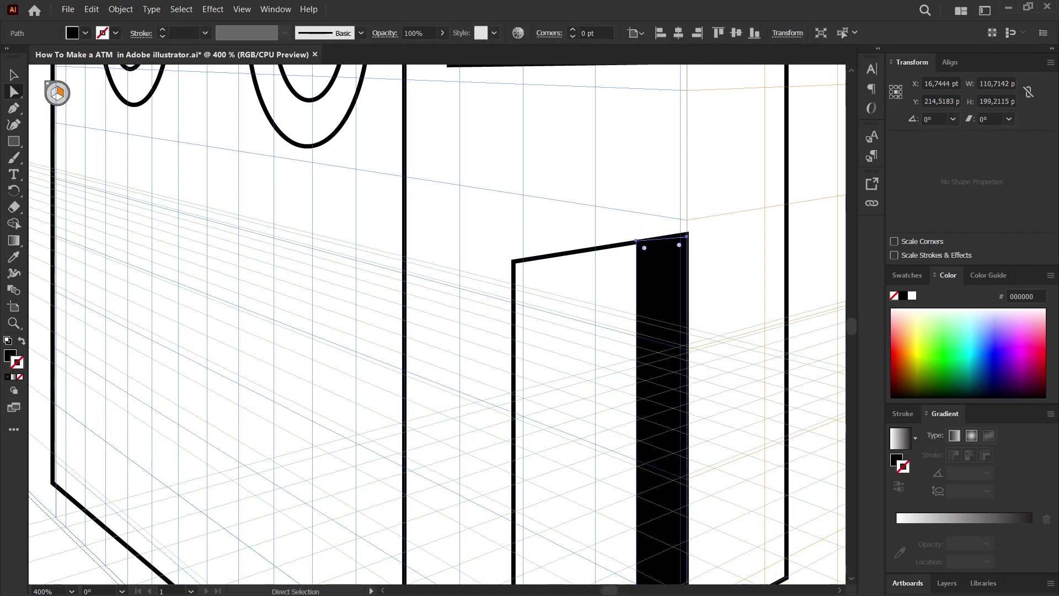
click(687, 236)
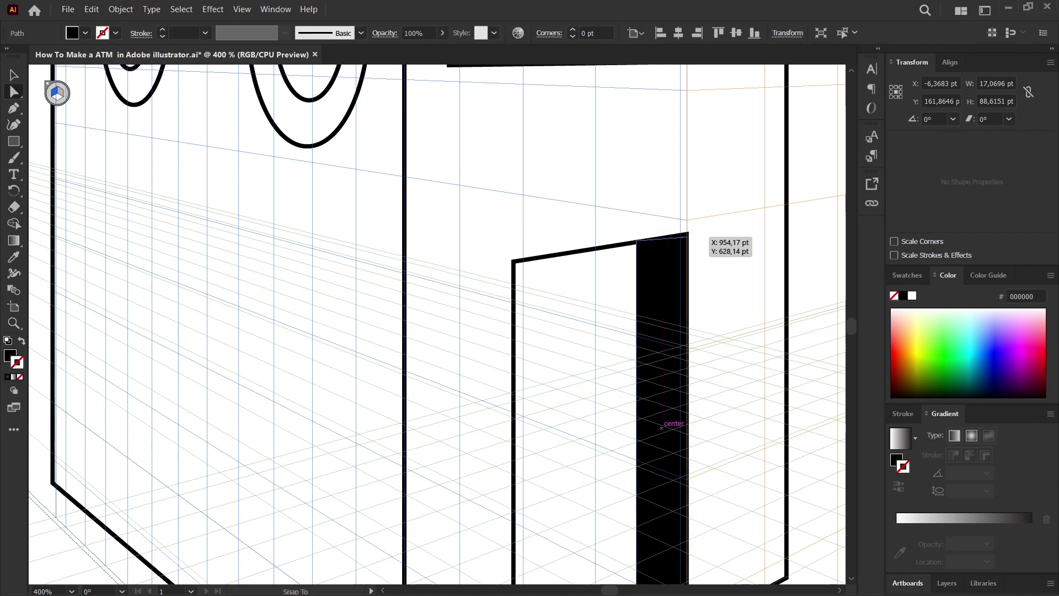
click(684, 233)
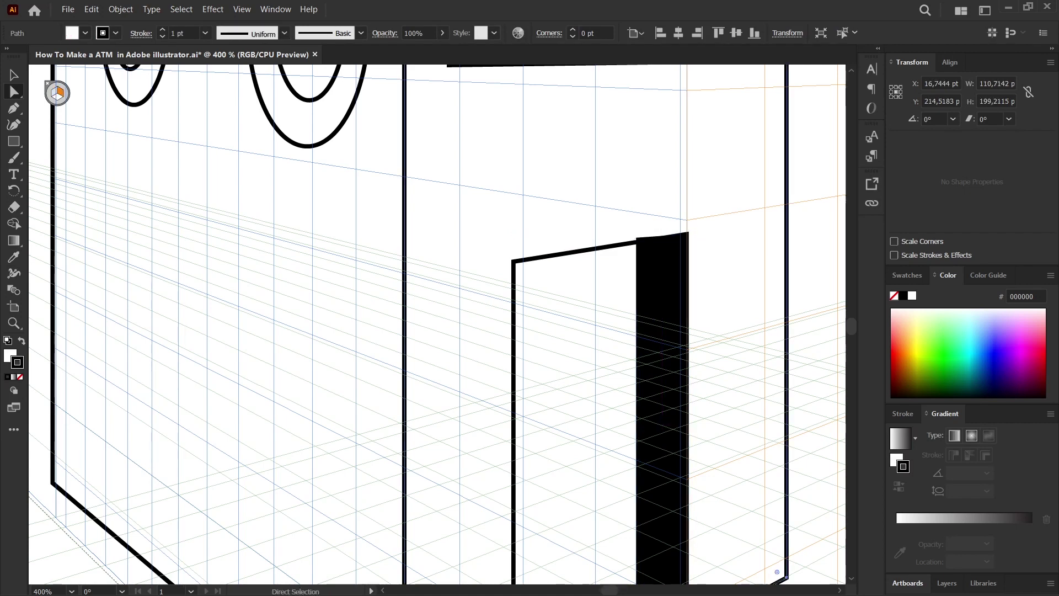
click(643, 243)
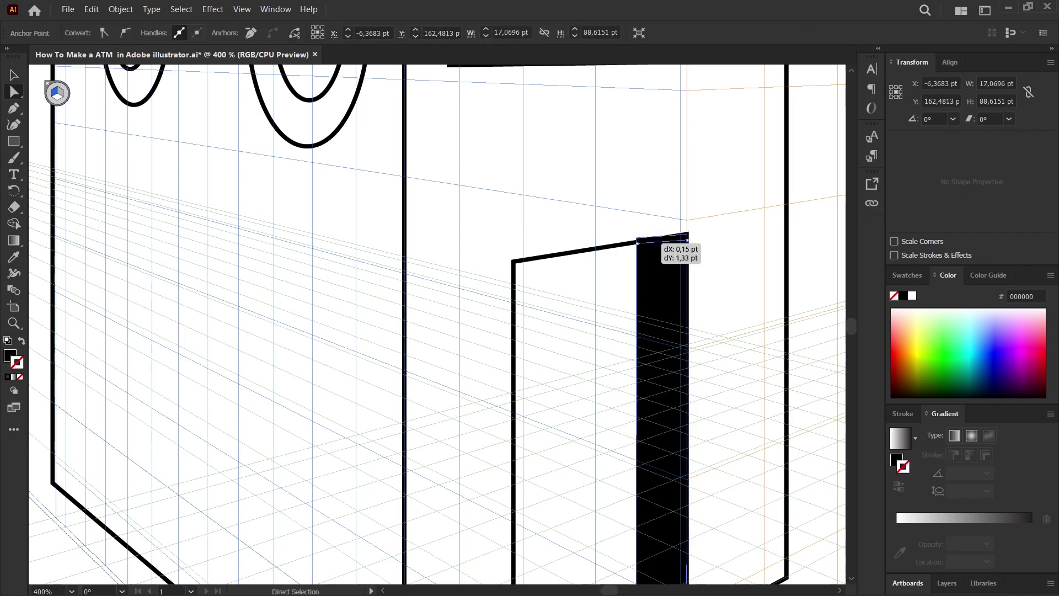
Step: Pull the black panel's top-right corner up to the door frame's top corner
click(675, 243)
scroll(675, 261, up, 3)
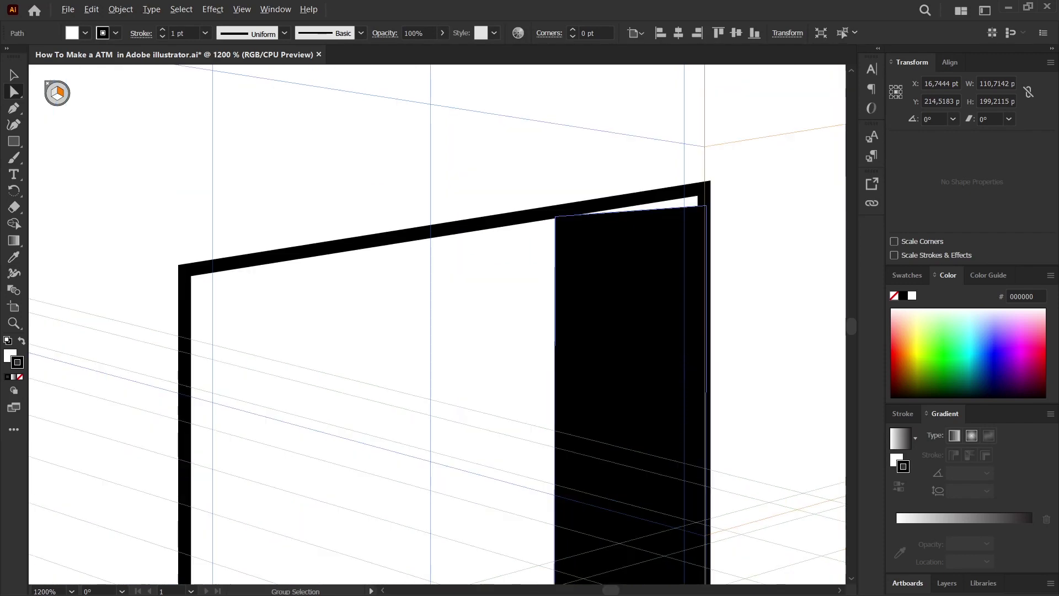
scroll(681, 224, up, 2)
click(428, 209)
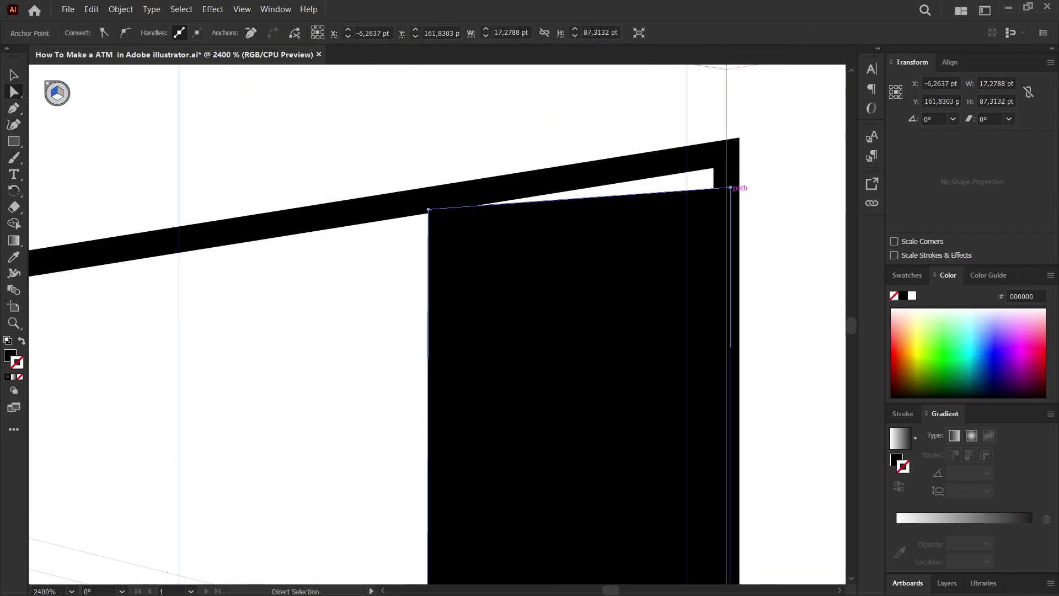
drag(730, 188, 716, 167)
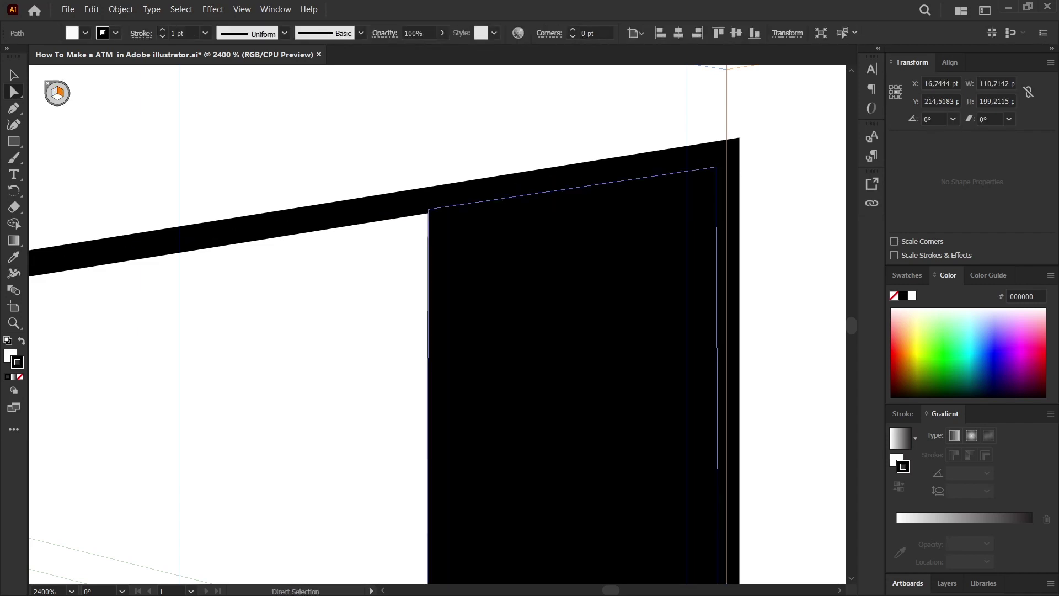
scroll(640, 232, down, 3)
scroll(676, 238, down, 2)
scroll(675, 239, down, 2)
scroll(676, 239, down, 1)
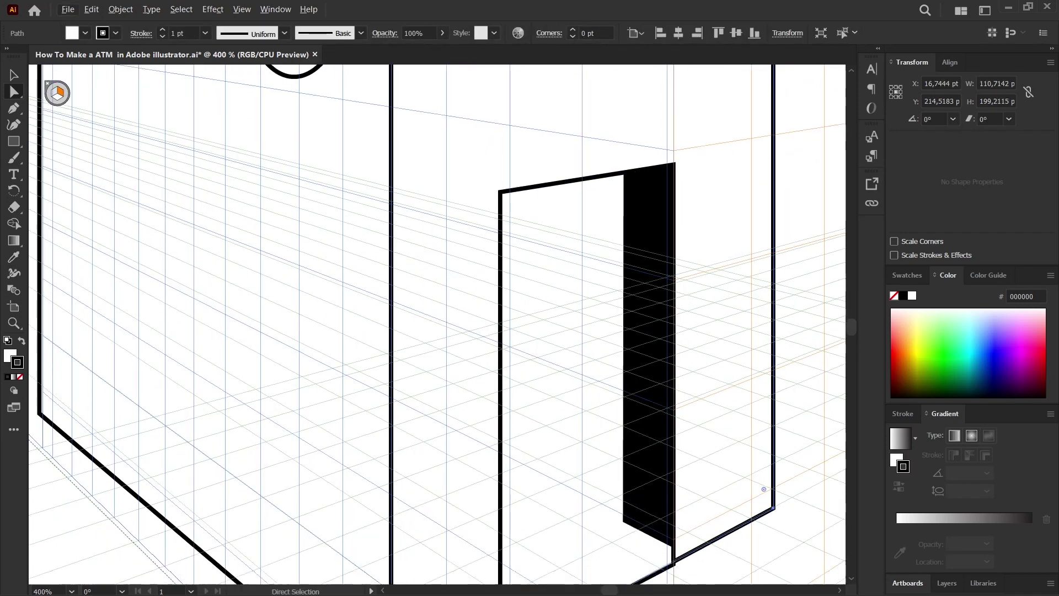
scroll(676, 239, down, 1)
scroll(676, 239, up, 1)
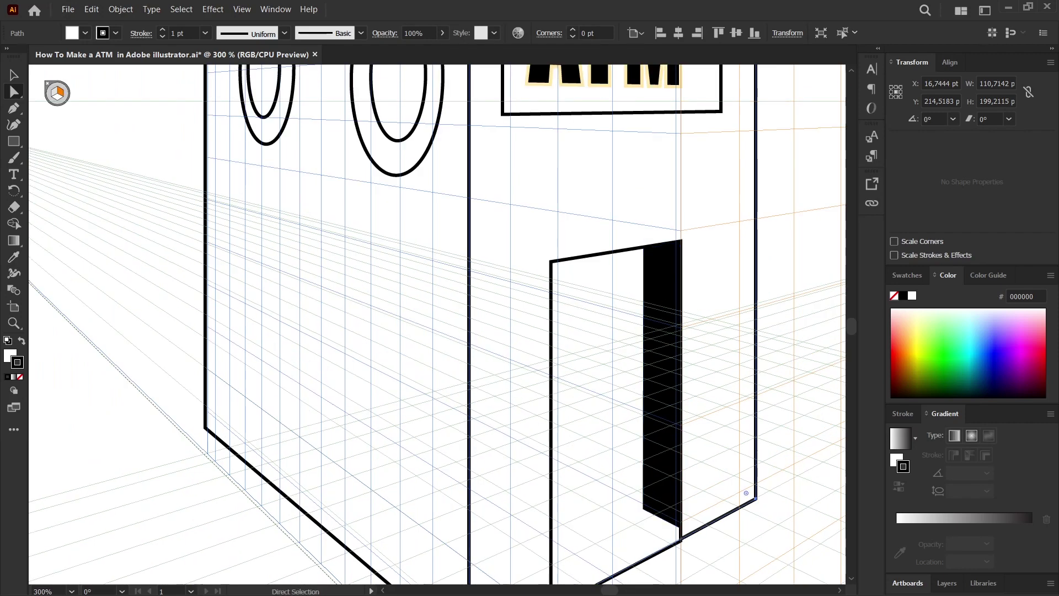
scroll(675, 239, down, 2)
scroll(702, 429, up, 4)
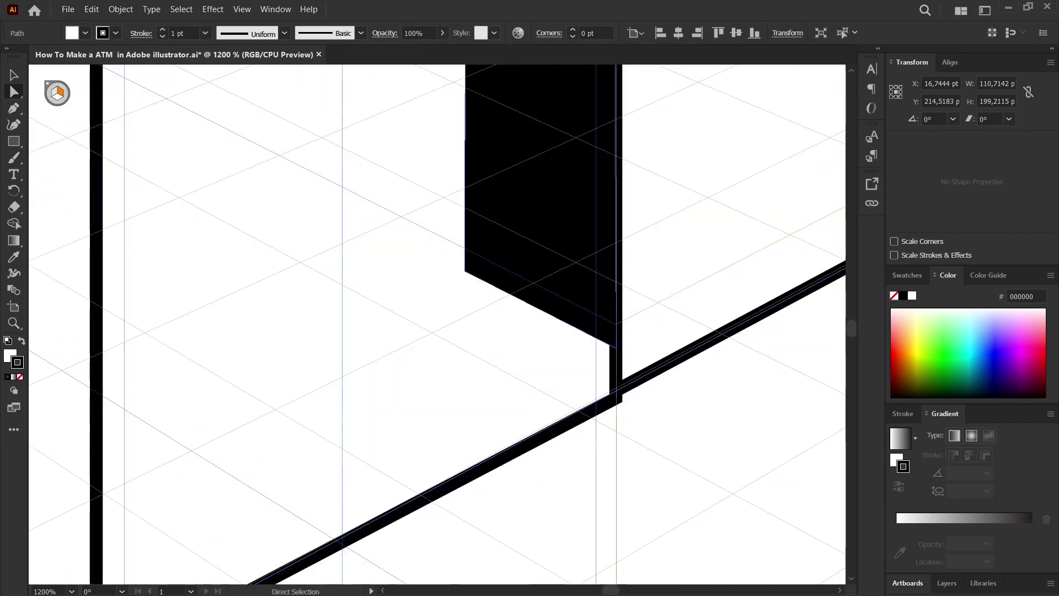
Step: Drag the black panel's bottom-right corner down onto the door frame's bottom
click(616, 346)
drag(616, 346, 616, 396)
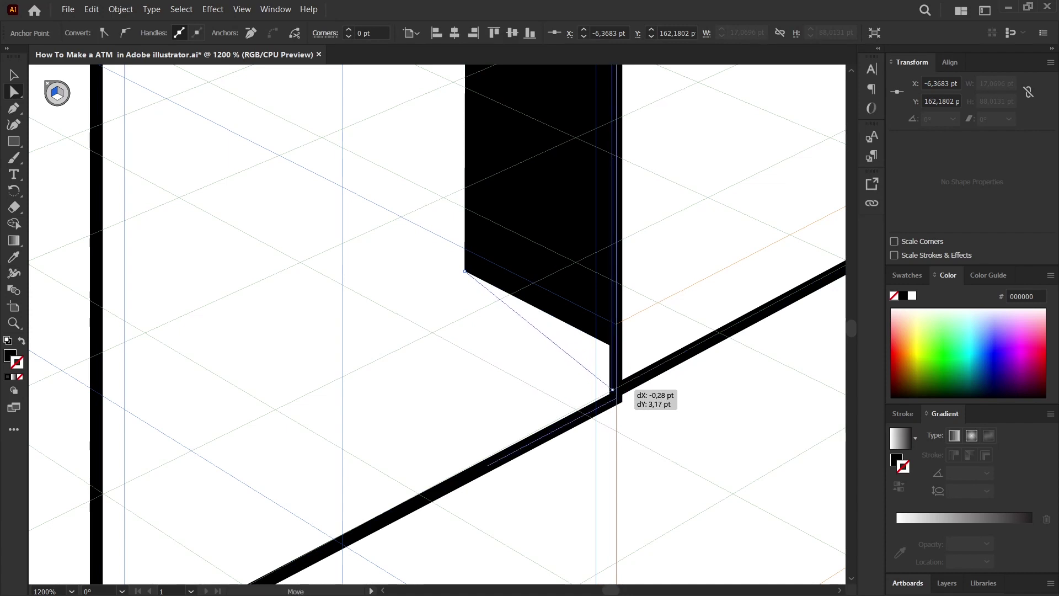
drag(616, 396, 616, 394)
click(689, 353)
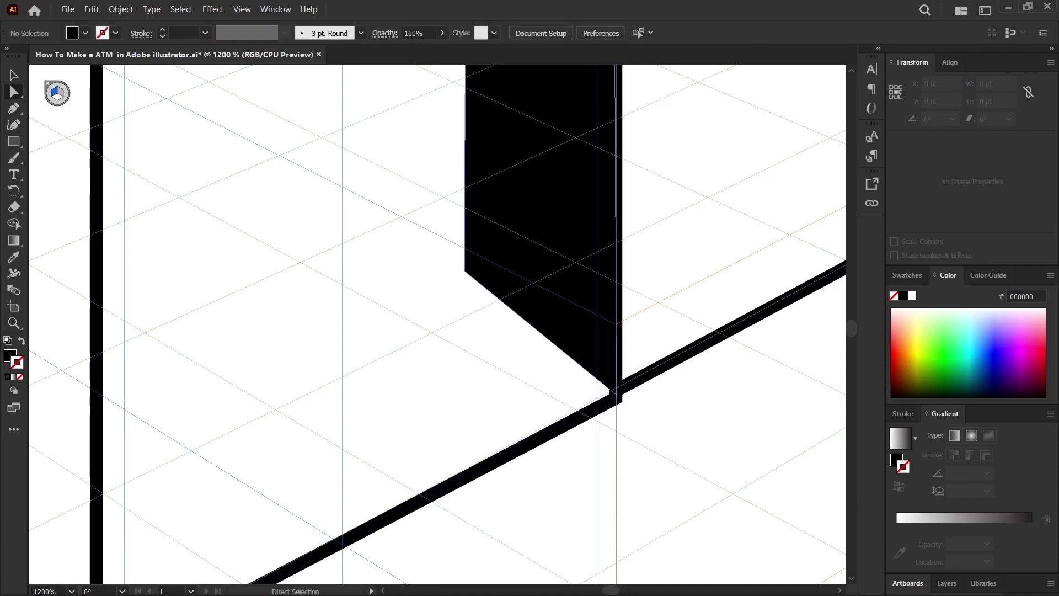
Step: Move the panel's lower-left corner toward the frame edge, narrowing the bottom into a wedge
click(546, 221)
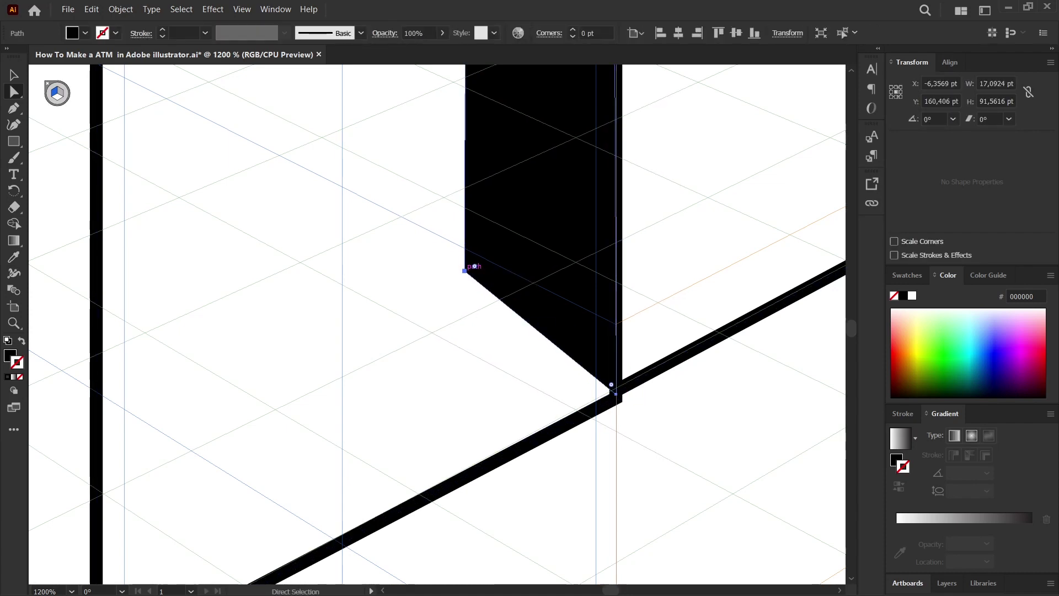
click(474, 266)
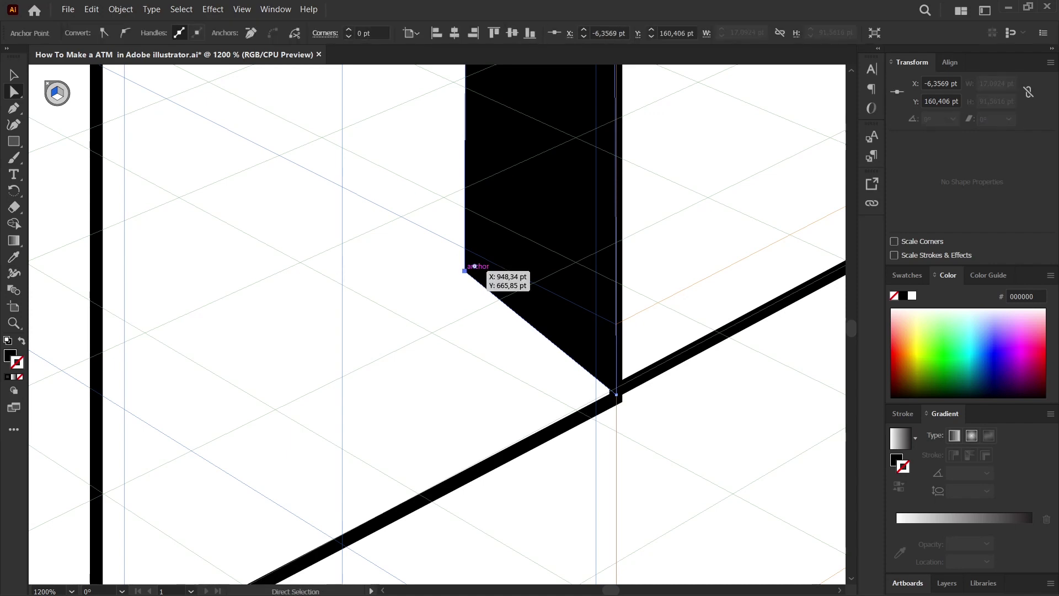
mouse_move(475, 267)
mouse_down()
mouse_move(542, 266)
mouse_move(543, 293)
mouse_up()
drag(538, 294, 538, 294)
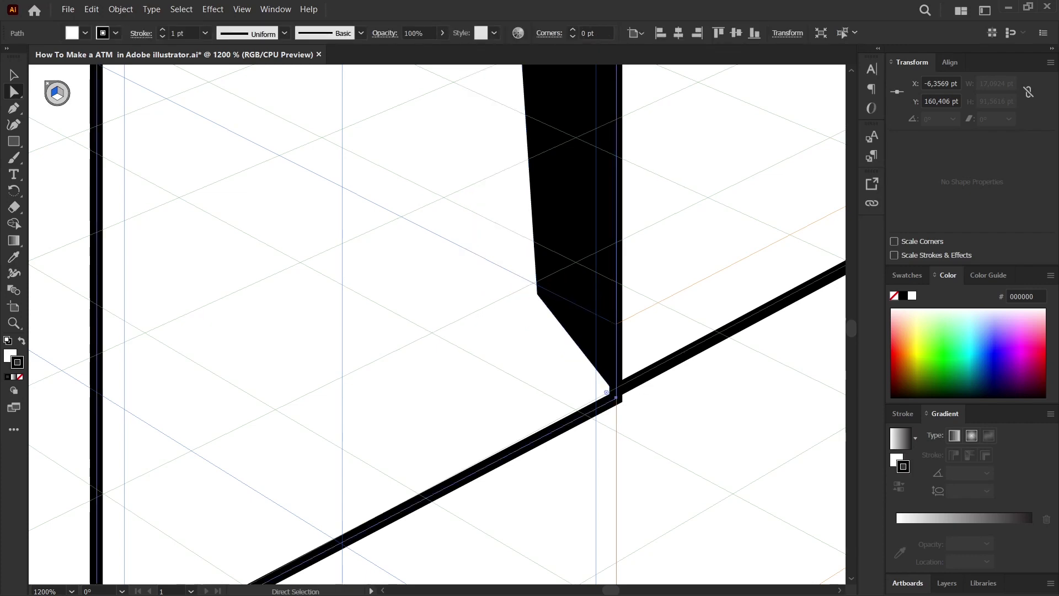
key(ctrl+minus)
key(ctrl+minus)
key(ctrl+minus)
key(ctrl+minus)
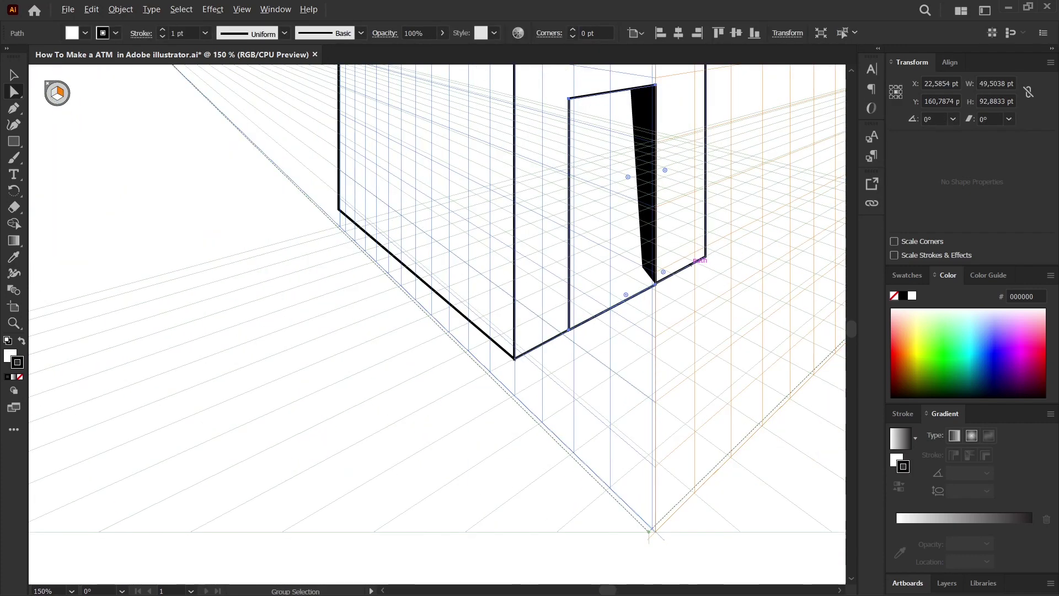
Step: Shift the black side's top-left corner rightward toward the door frame edge
key(ctrl+plus)
key(ctrl+plus)
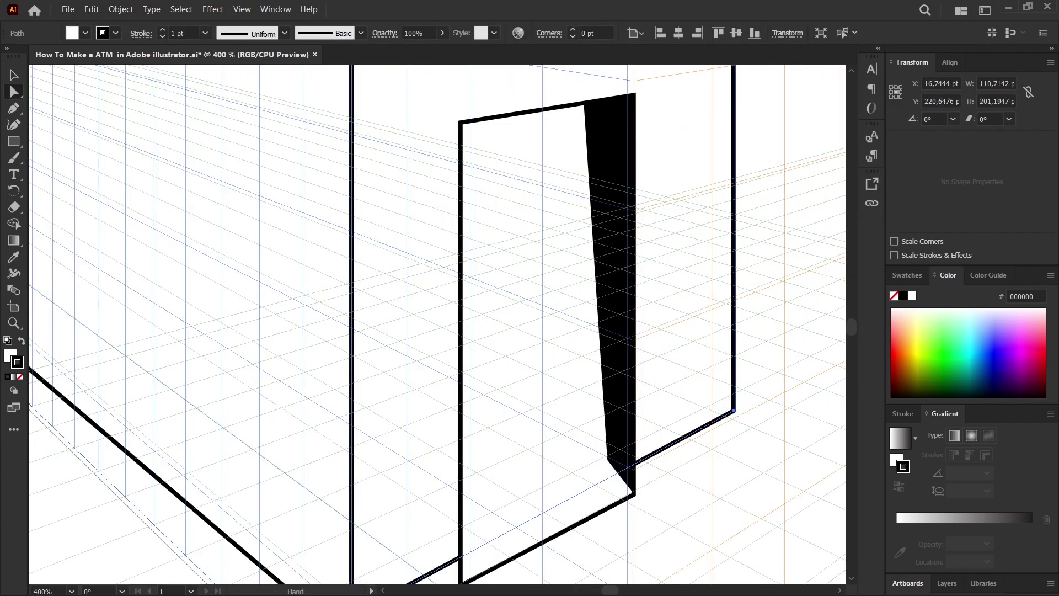
scroll(552, 275, up, 2)
click(584, 146)
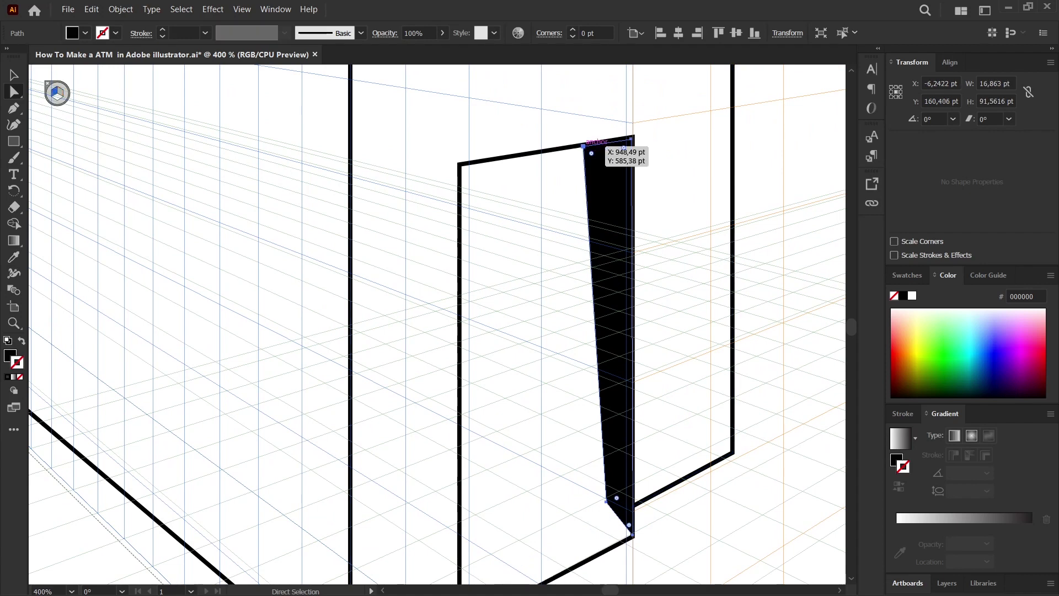
drag(583, 146, 609, 166)
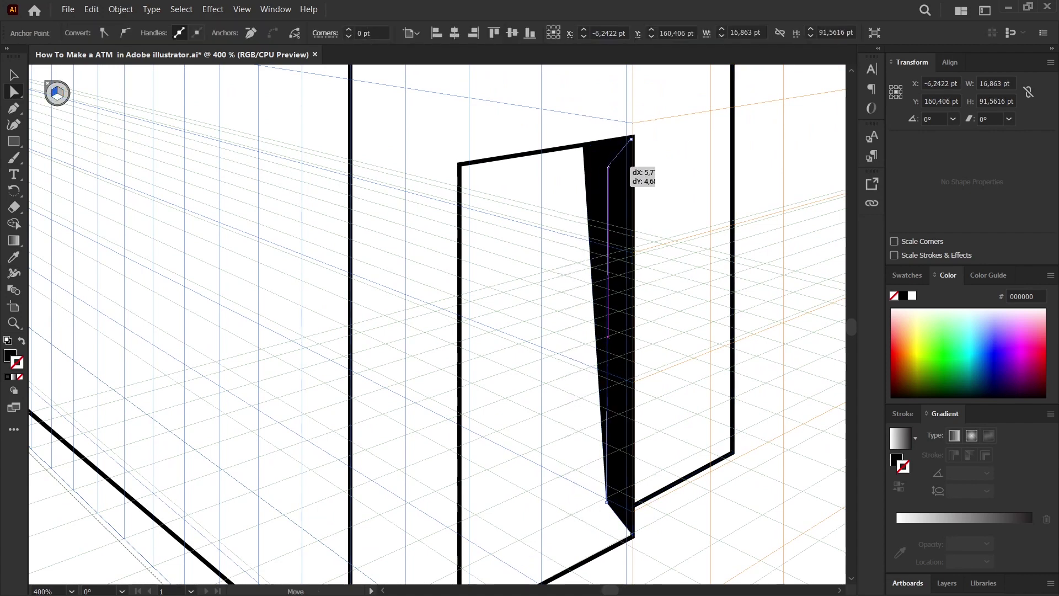
drag(608, 166, 610, 160)
click(723, 447)
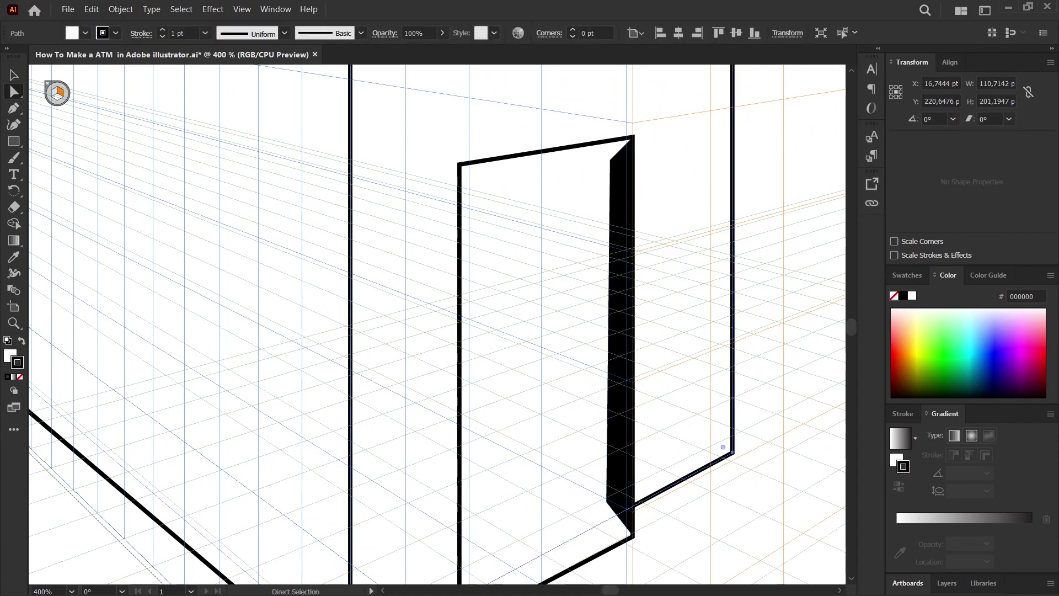
click(620, 163)
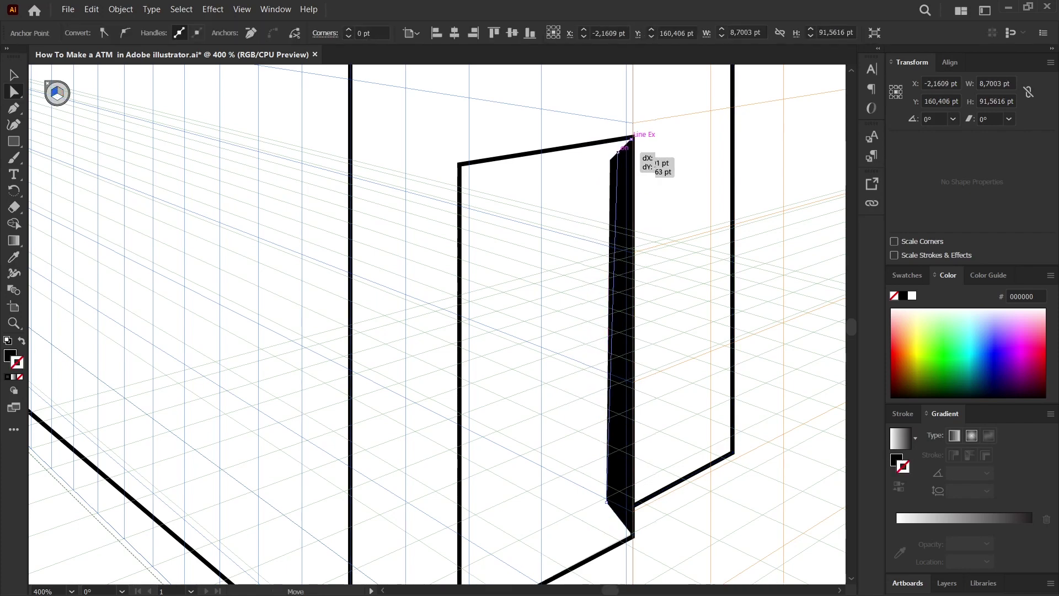
drag(620, 164, 631, 158)
Step: Shift the black side's bottom-left corner right, leaving a thin strip along the frame
click(721, 444)
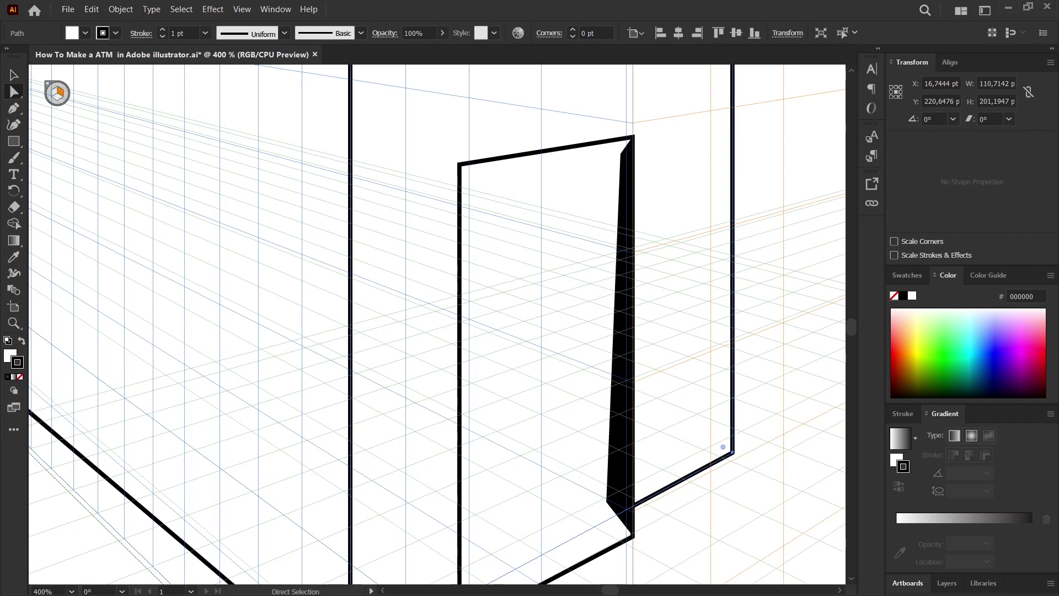
scroll(721, 444, down, 1)
drag(607, 462, 620, 468)
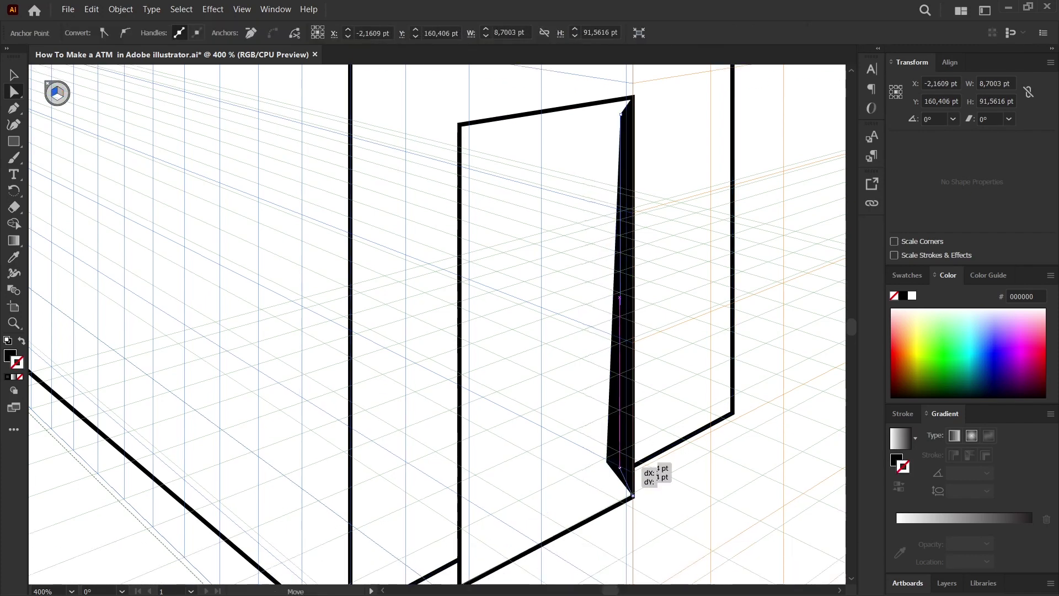
click(722, 407)
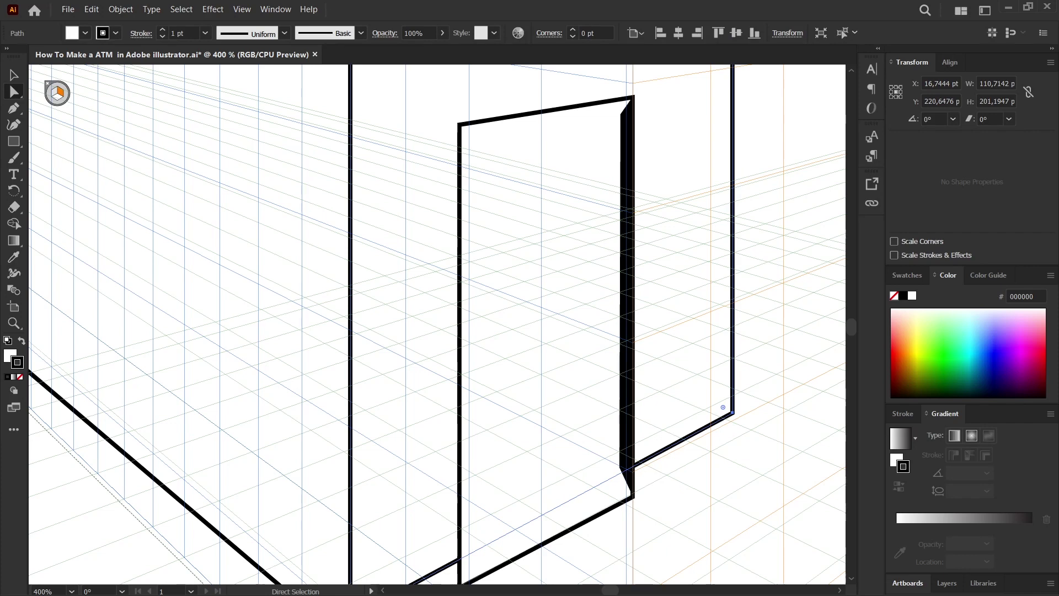
scroll(780, 327, down, 2)
key(ctrl+shift+a)
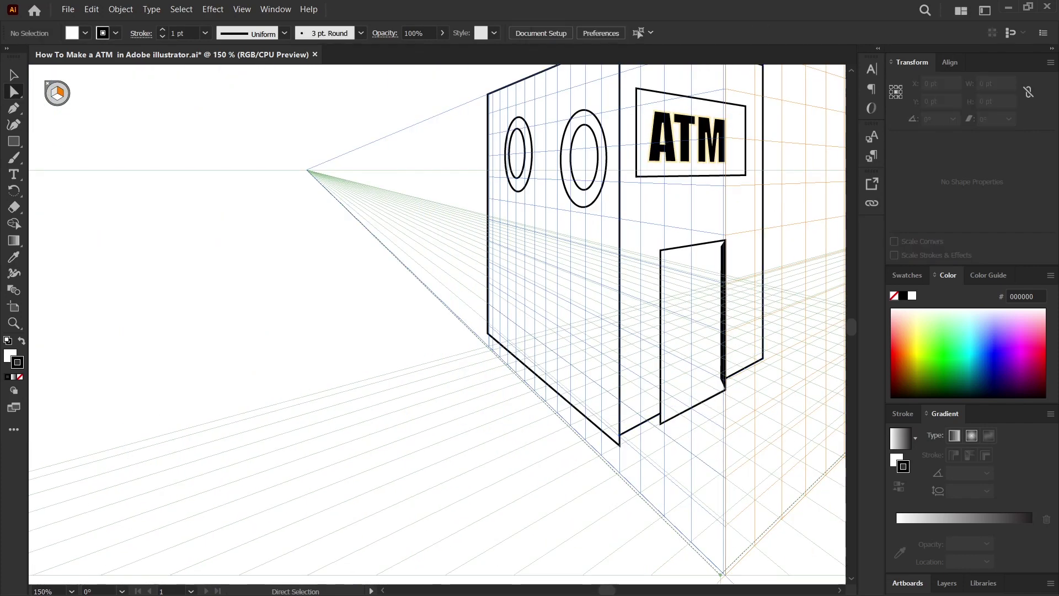
Step: Drag the ATM right face's top anchor down onto the left face's top corner
scroll(724, 408, up, 2)
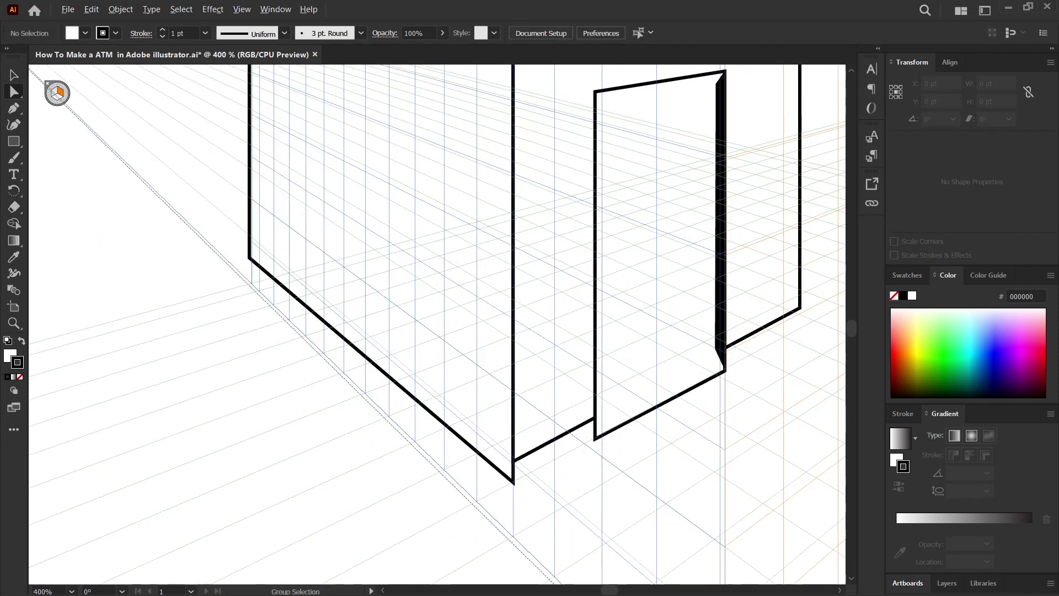
scroll(724, 408, up, 3)
scroll(724, 407, up, 2)
scroll(700, 304, down, 2)
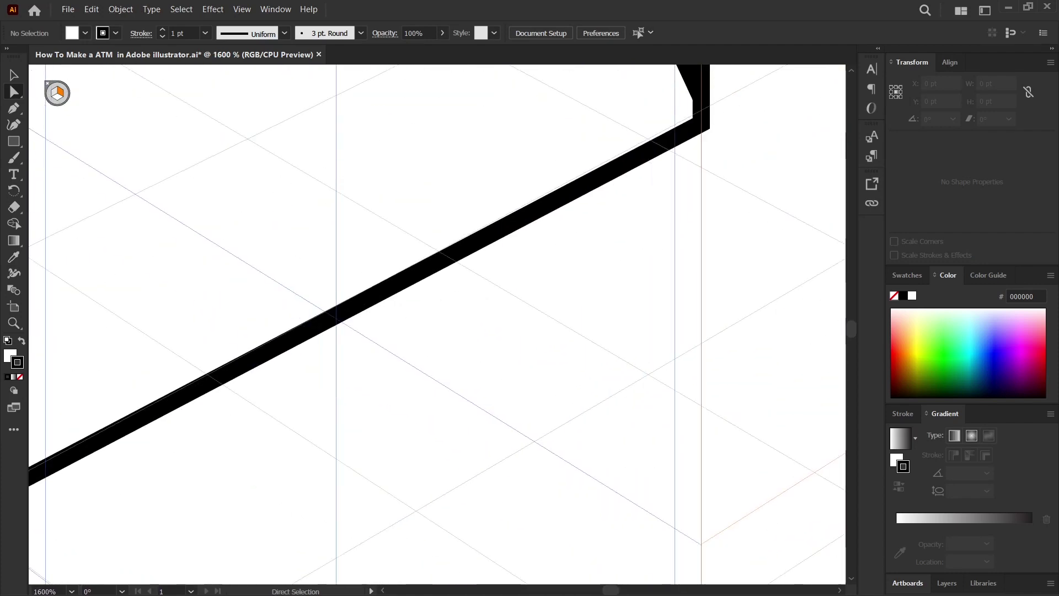
scroll(701, 303, up, 2)
scroll(700, 304, down, 3)
scroll(715, 262, down, 2)
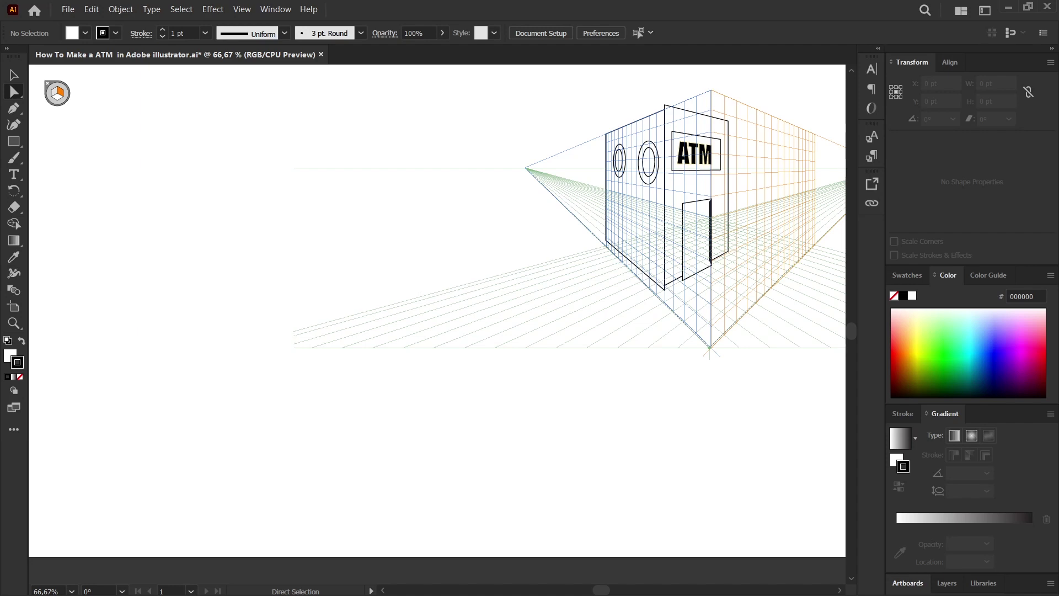
scroll(684, 221, down, 1)
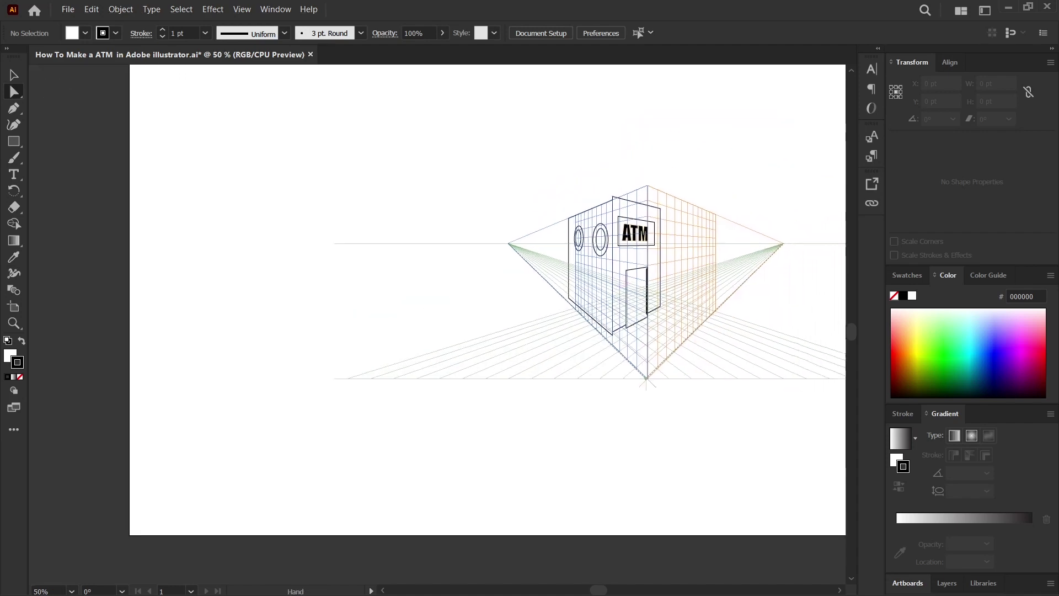
scroll(606, 274, up, 1)
scroll(607, 274, up, 1)
scroll(607, 274, up, 2)
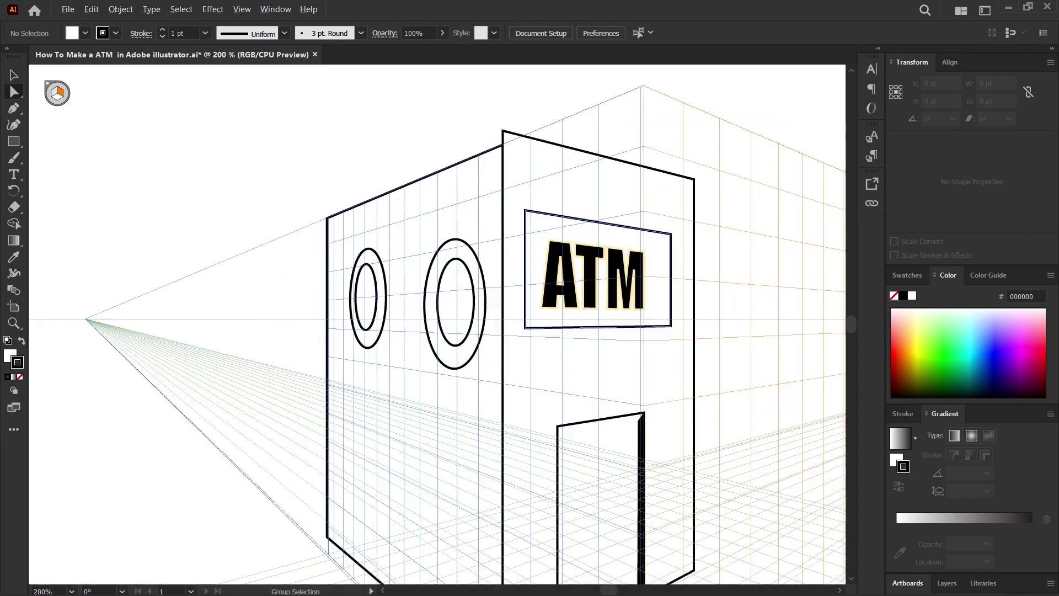
click(503, 130)
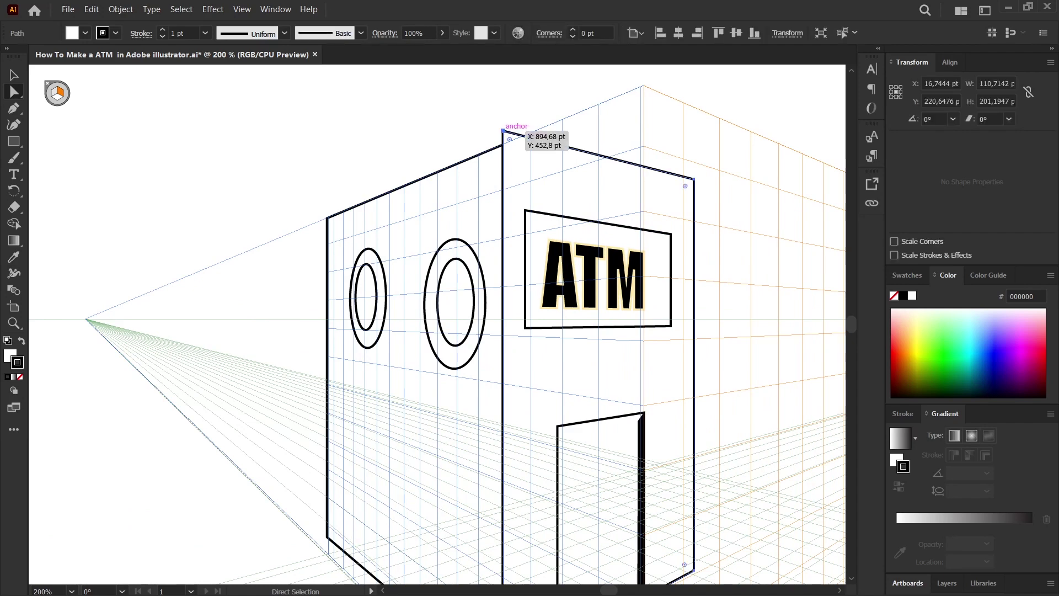
drag(503, 130, 503, 144)
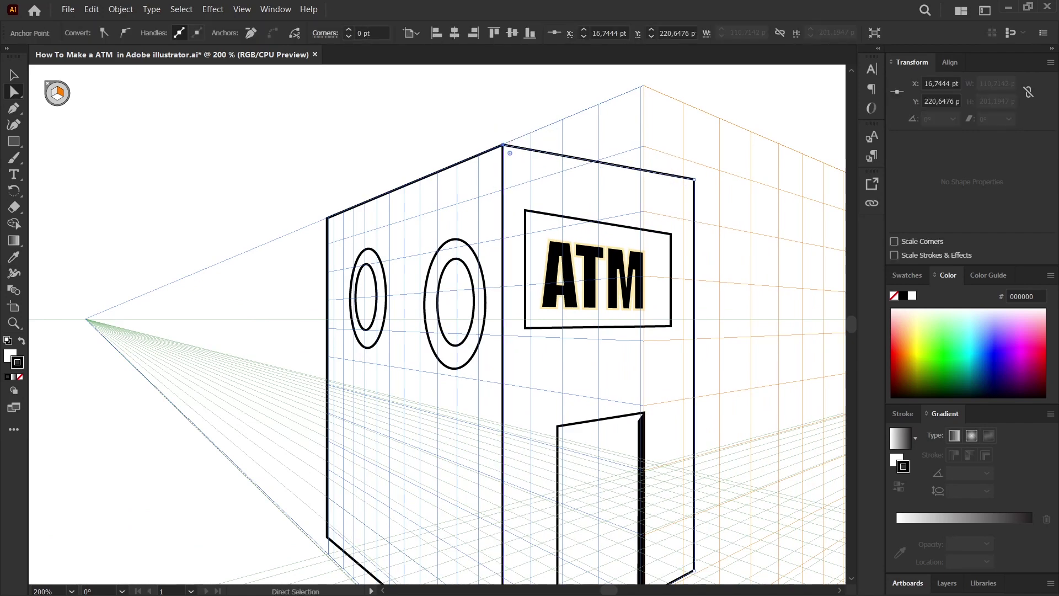
click(734, 187)
scroll(733, 188, down, 2)
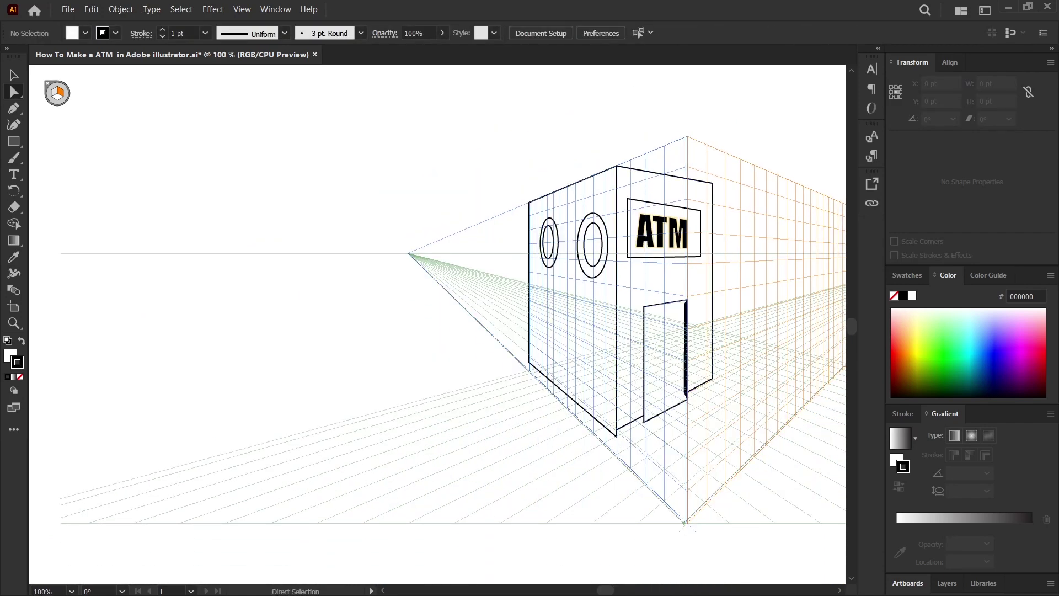
scroll(657, 424, up, 3)
scroll(690, 330, up, 1)
Step: Raise the middle panel's bottom-left point and a stray path point up to the base
click(689, 340)
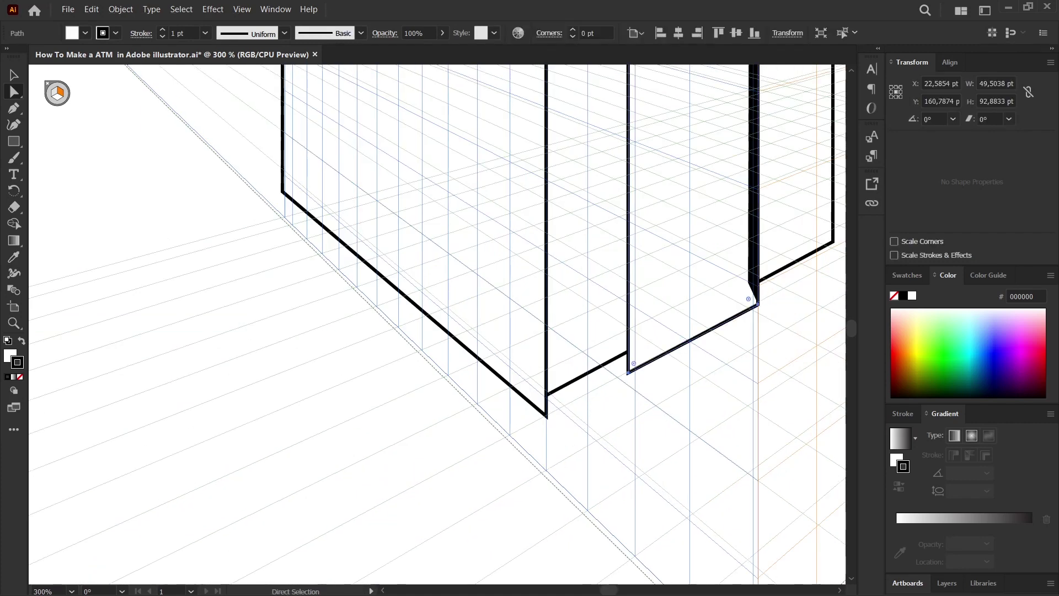
click(634, 386)
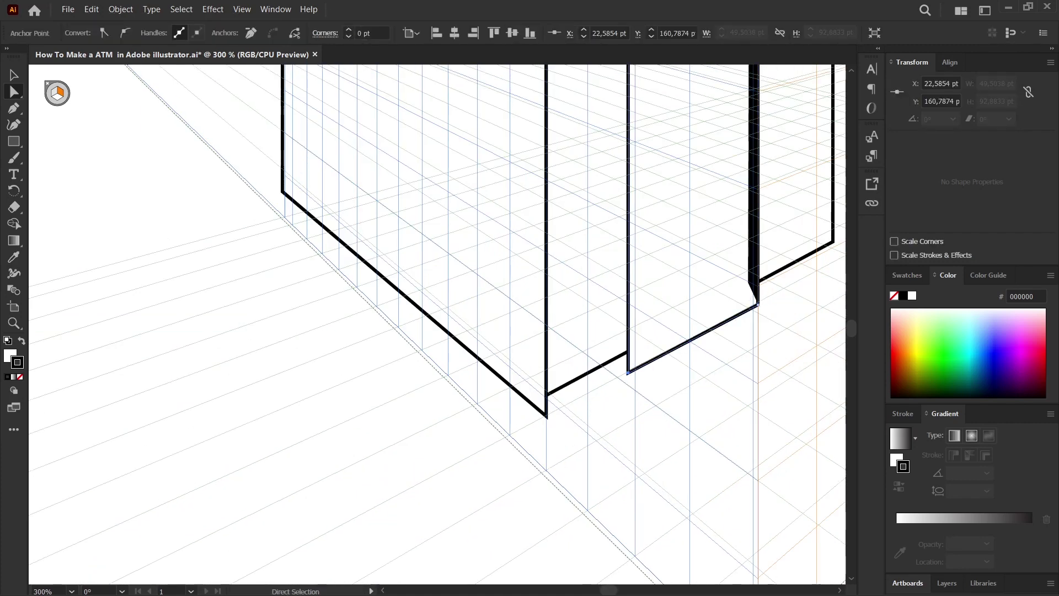
drag(632, 386, 789, 295)
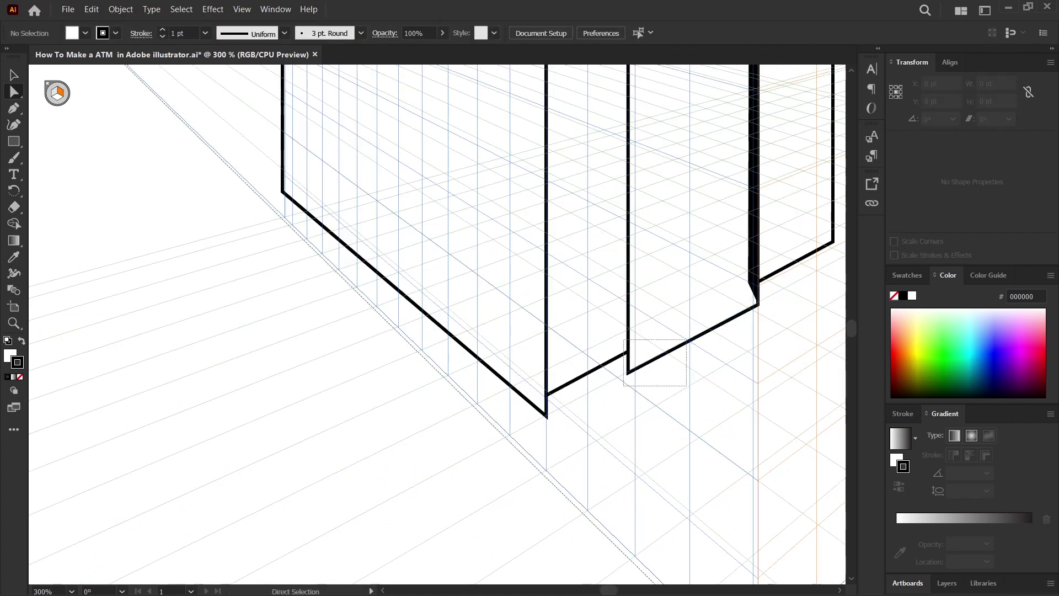
click(629, 372)
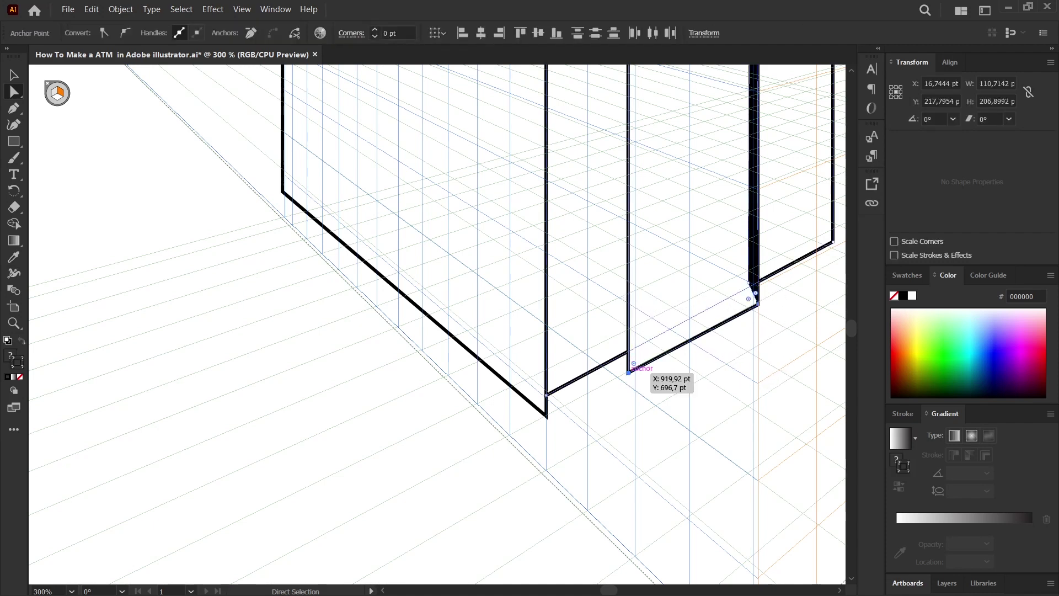
drag(629, 372, 629, 350)
click(640, 386)
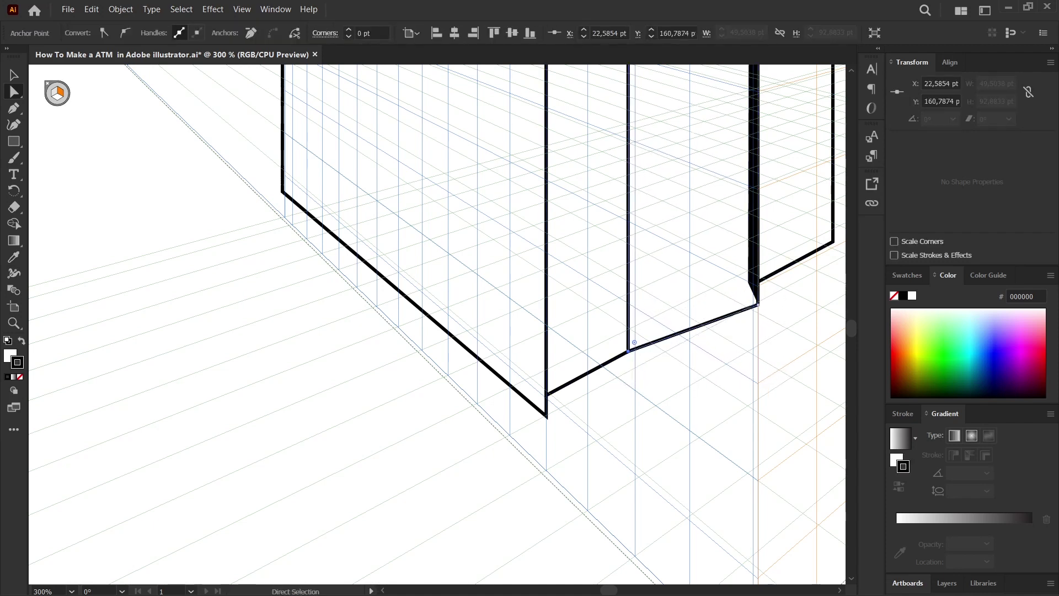
drag(757, 304, 761, 285)
click(769, 298)
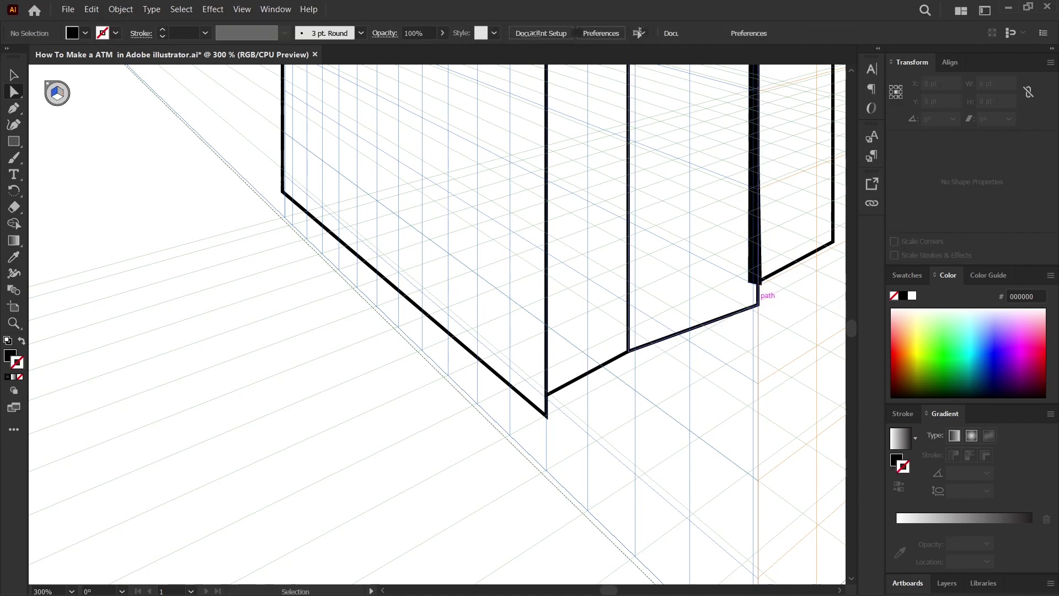
Step: Nudge the thick door edge's bottom point up-left so its tip ends on the base
click(756, 292)
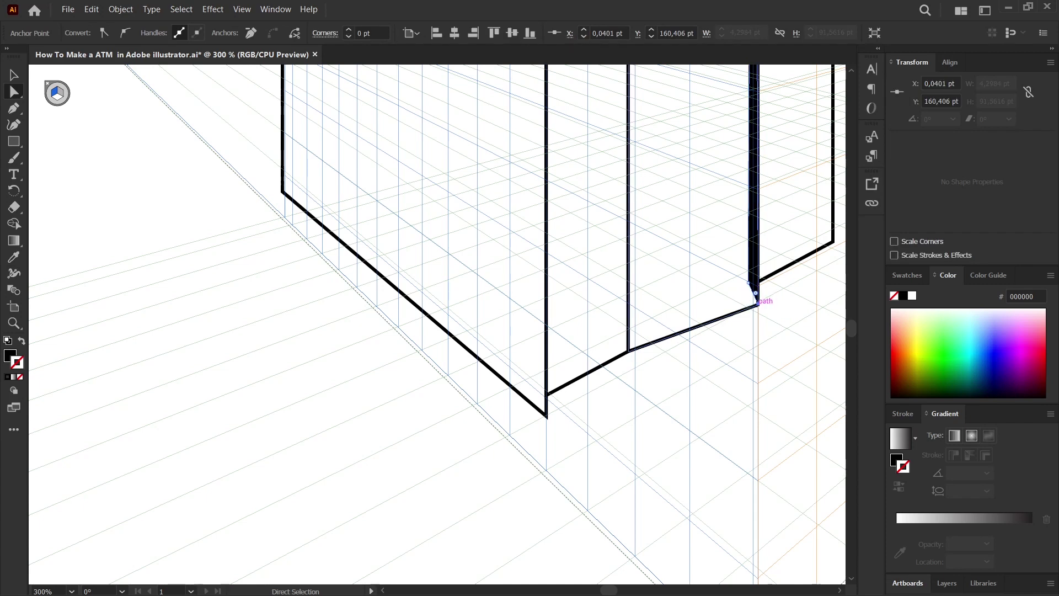
drag(757, 303, 753, 292)
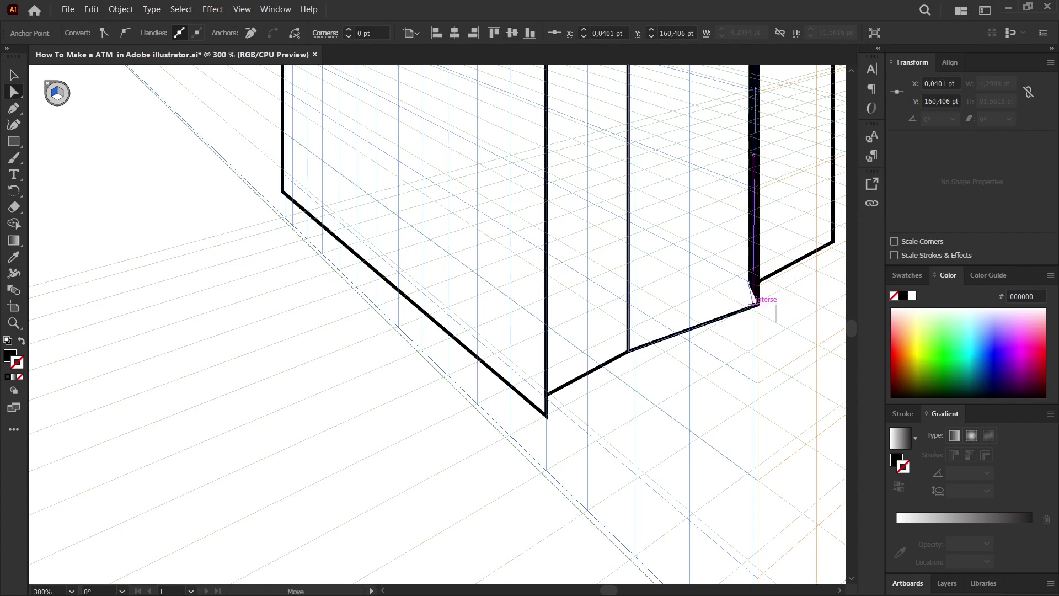
key(ctrl+shift+a)
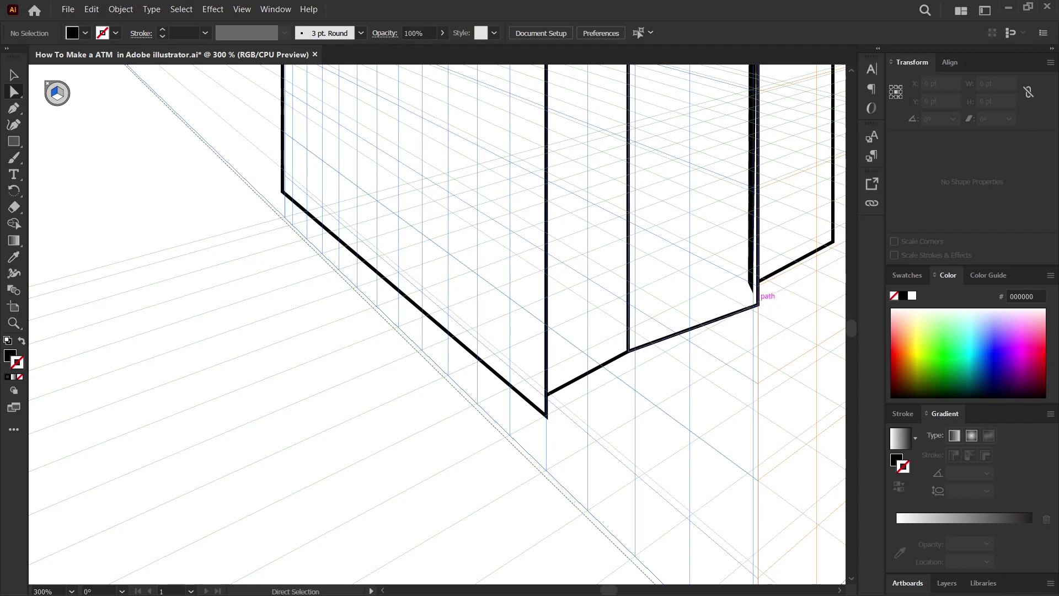
drag(757, 304, 753, 293)
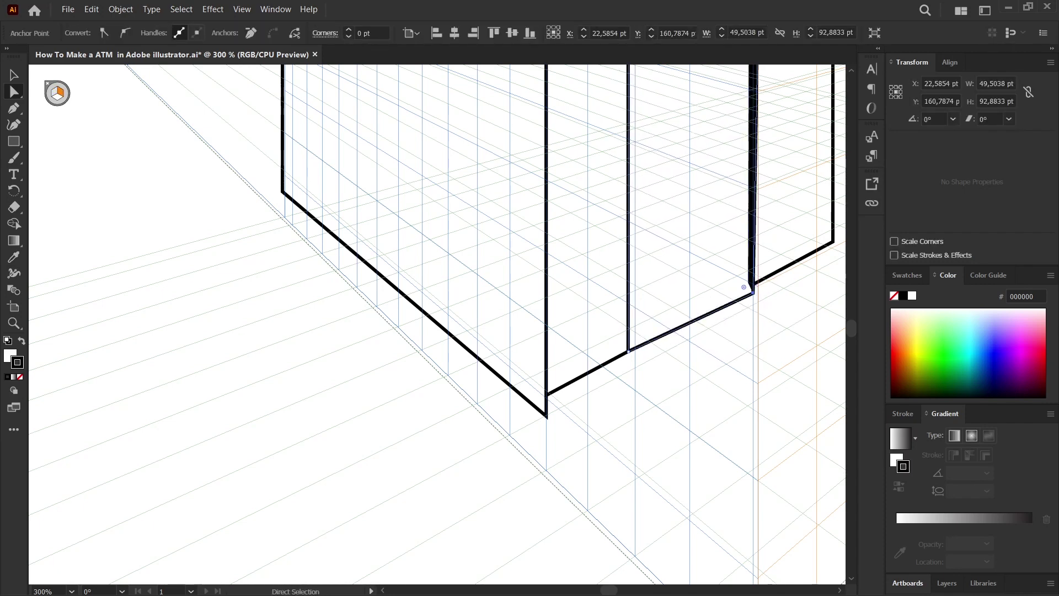
key(ctrl+shift+a)
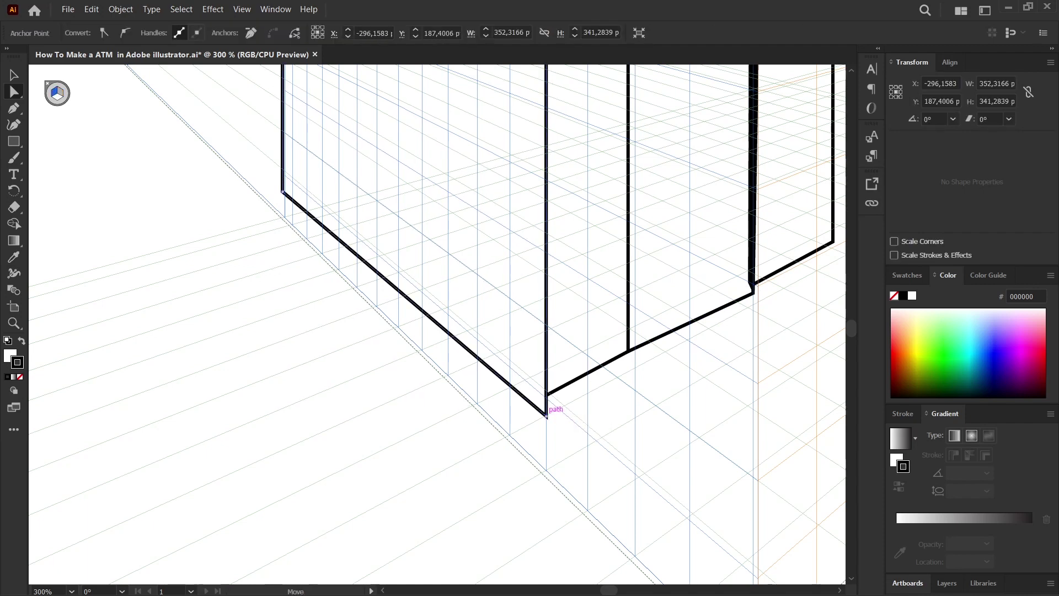
Step: Raise the left wall's bottom corner to meet the base
drag(546, 416, 546, 395)
key(ctrl+shift+a)
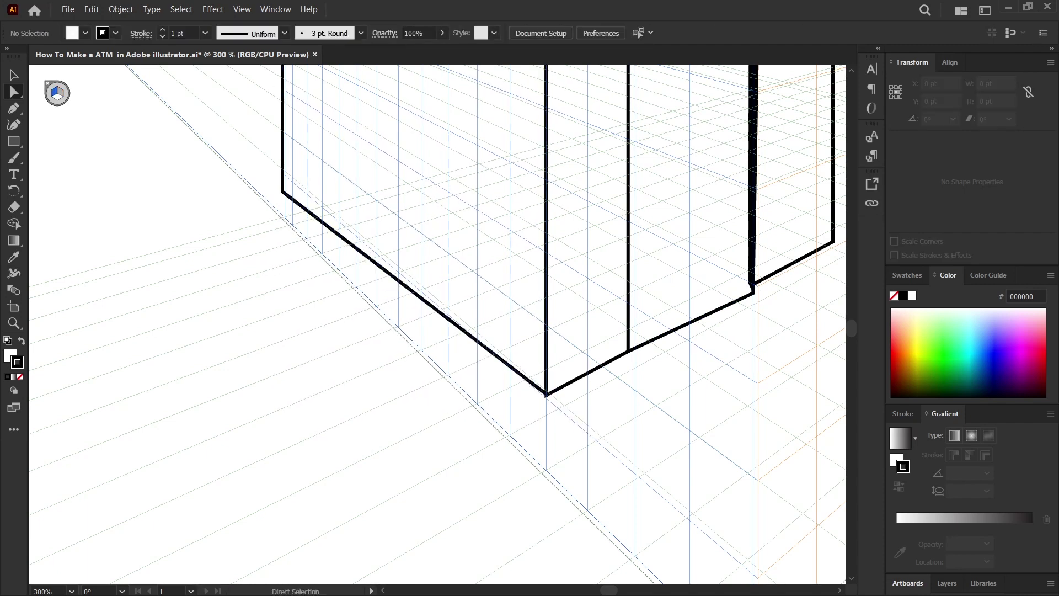
key(ctrl+minus)
key(ctrl+minus)
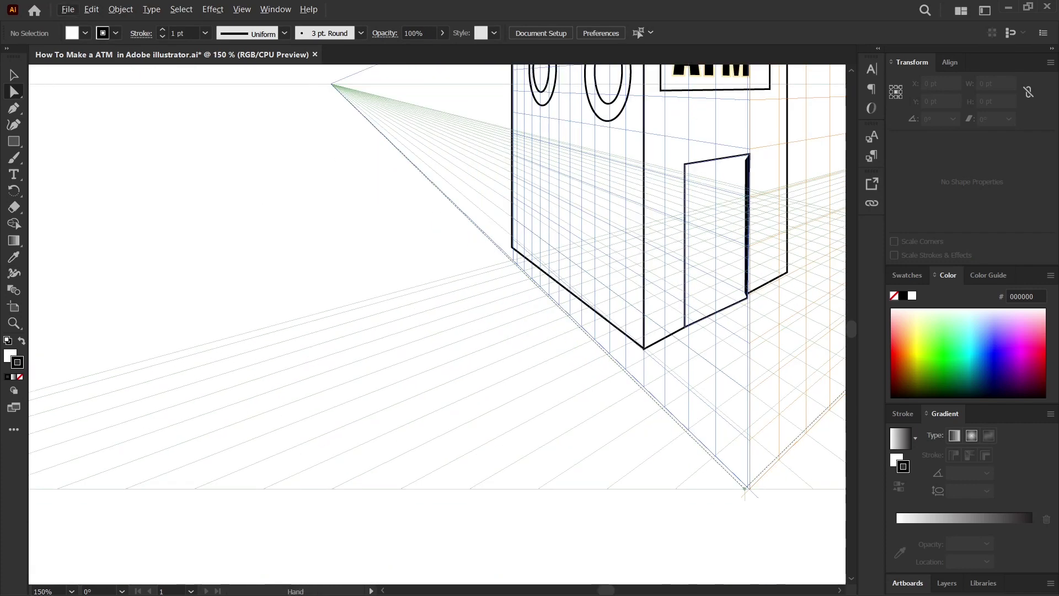
Step: Align the left wall's top corner with the shared corner and hide the perspective grid
drag(436, 275, 413, 381)
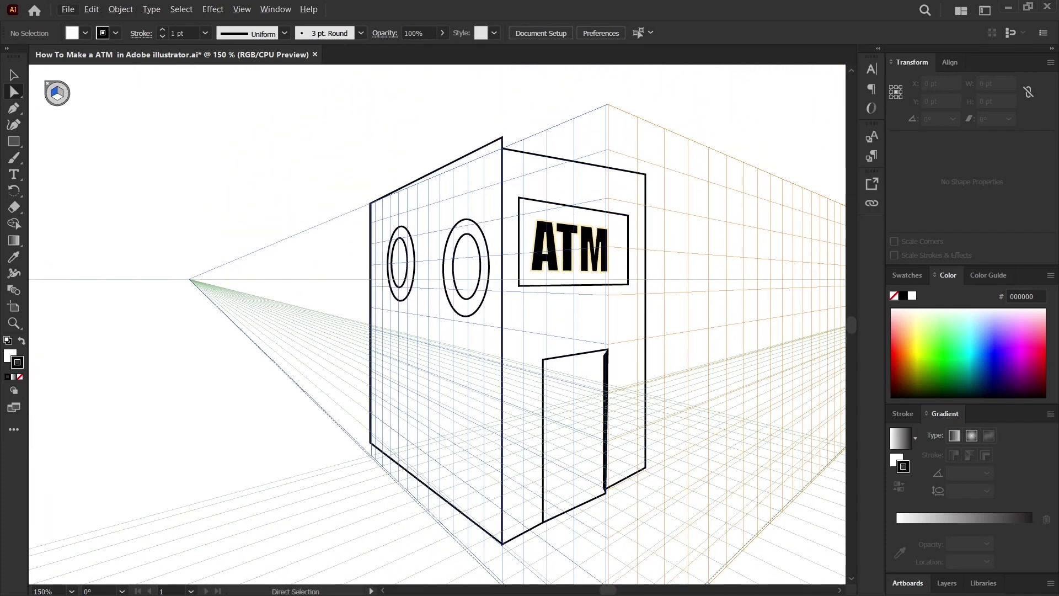
drag(501, 147, 502, 148)
key(ctrl+shift+a)
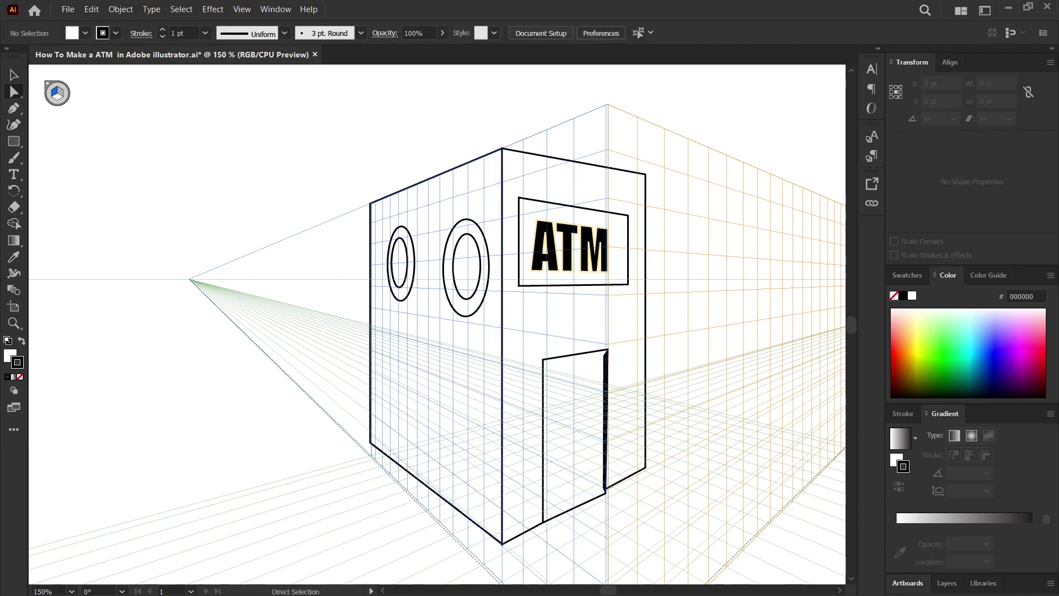
scroll(658, 434, down, 1)
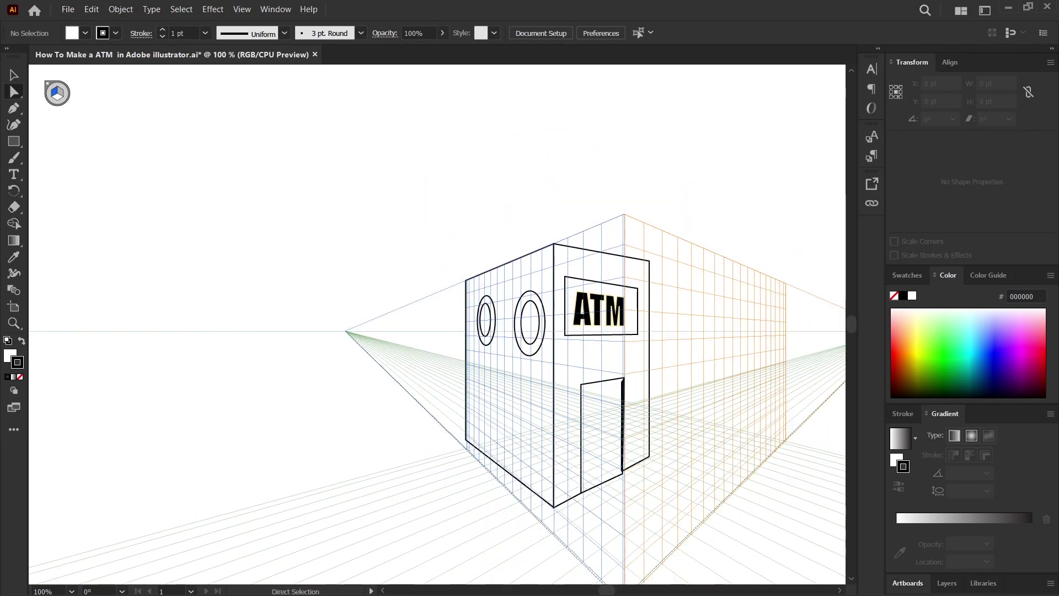
key(ctrl+shift+i)
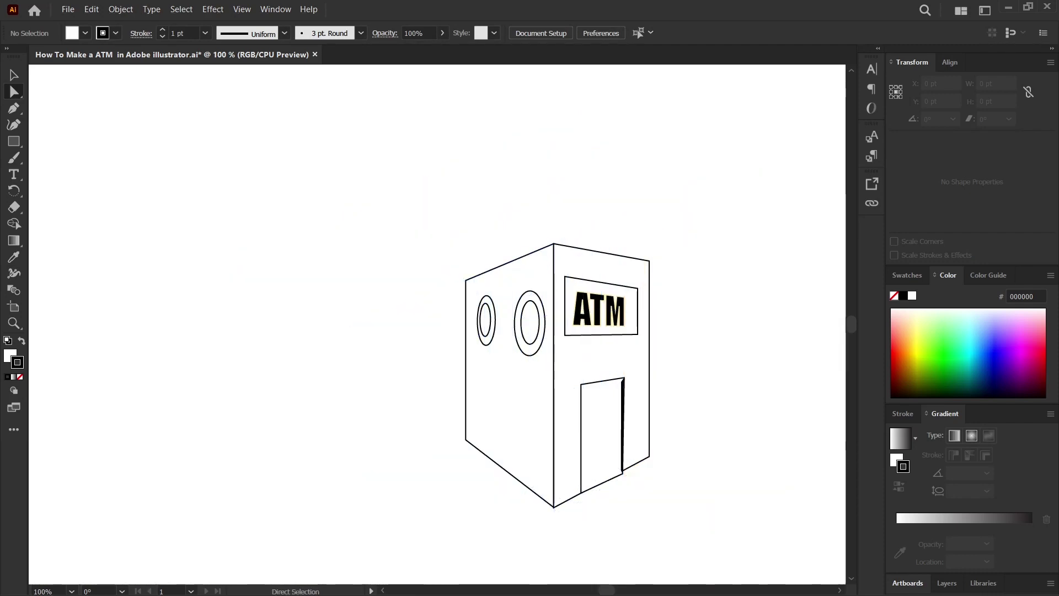
scroll(552, 364, down, 1)
Step: Give the left wall a pale blue D8EBFF outline
click(470, 415)
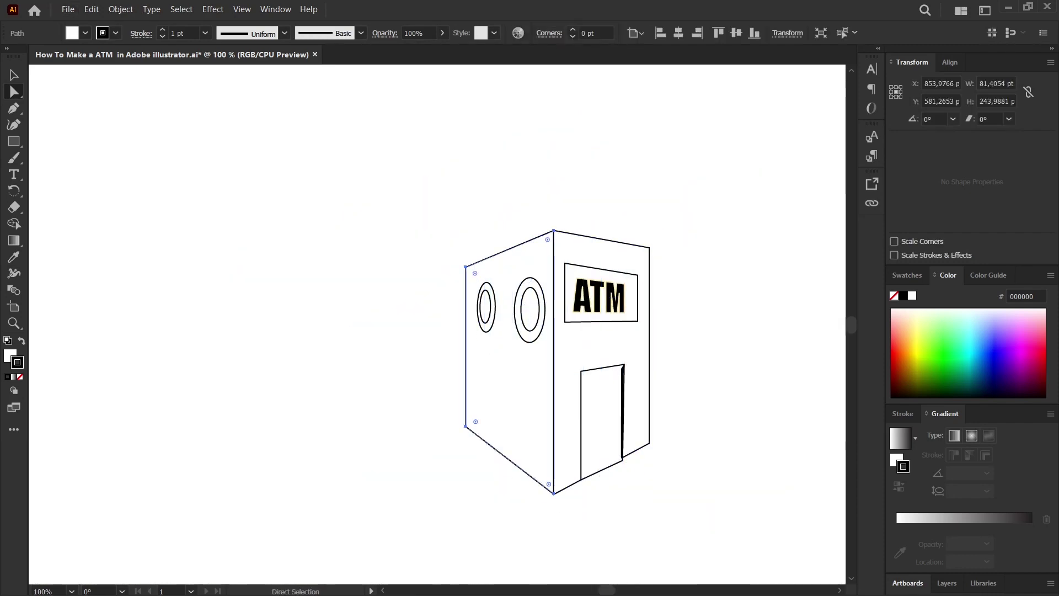
text(B8FFA2)
key(Return)
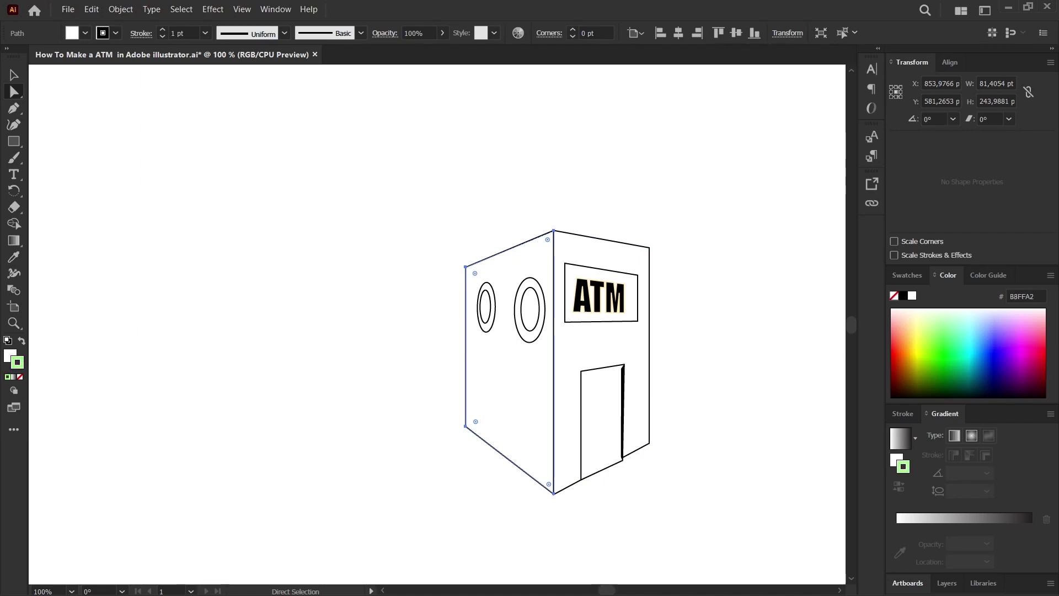
text(D8DFFF)
key(Return)
text(D8EBFF)
key(Return)
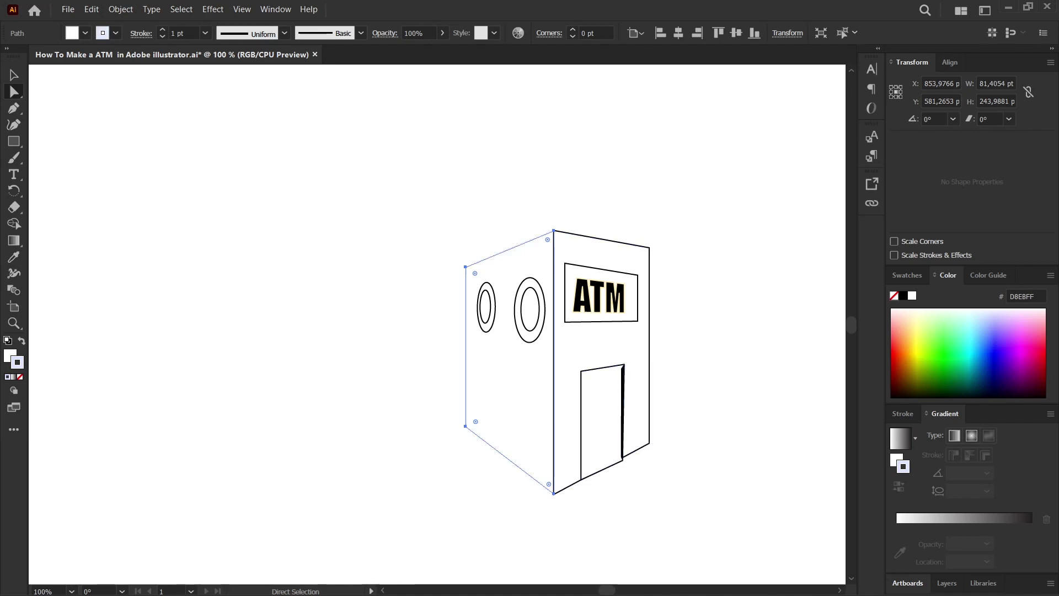
Step: Fill the left wall light grey E2E2E2 and eyedropper that look onto the right wall
double_click(10, 355)
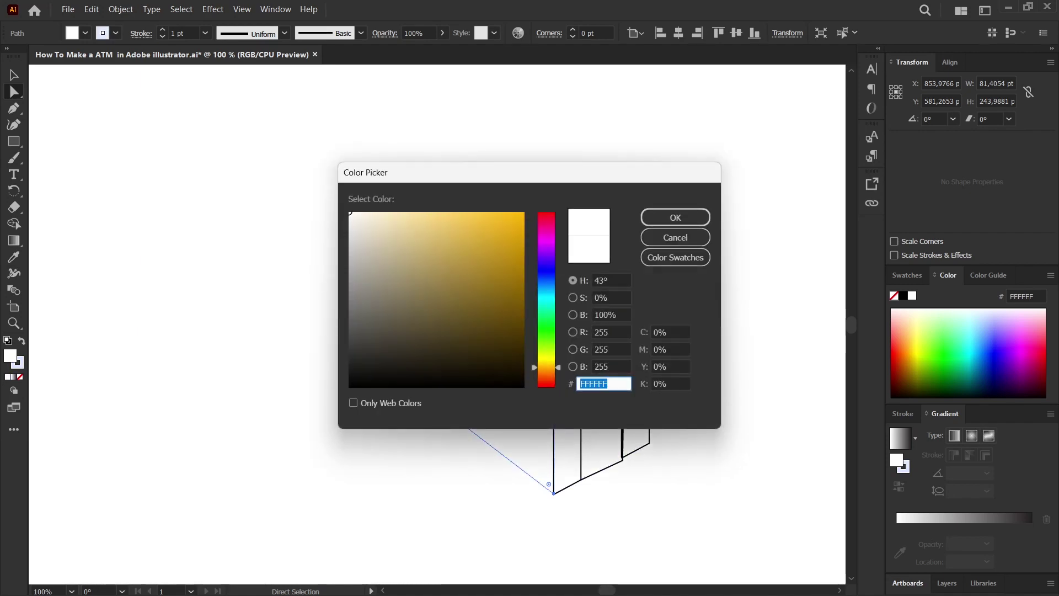
click(546, 379)
mouse_move(390, 293)
mouse_down()
mouse_move(350, 254)
mouse_move(350, 232)
mouse_up()
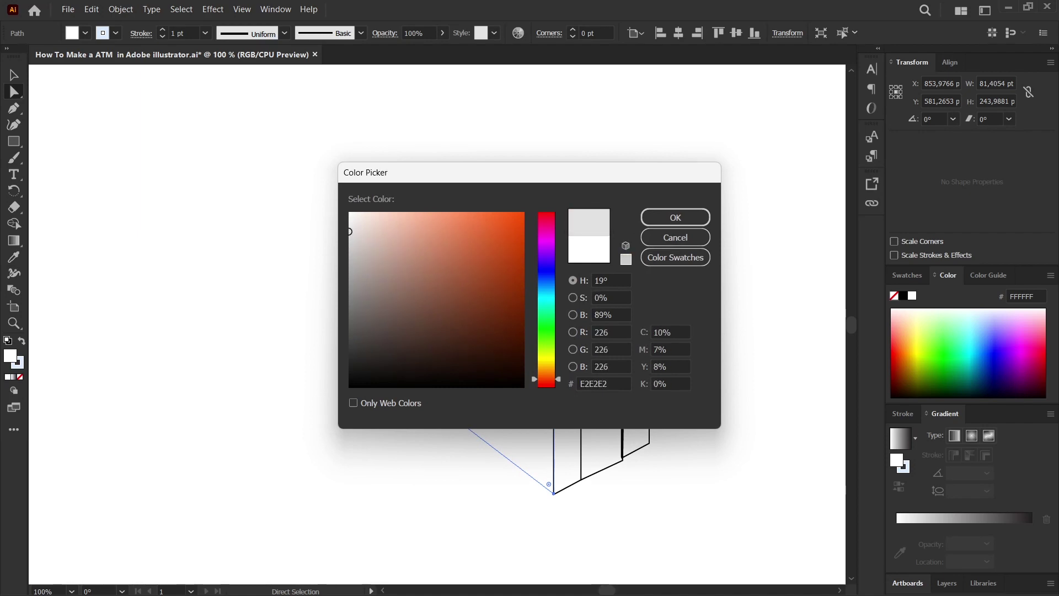
click(676, 218)
click(635, 386)
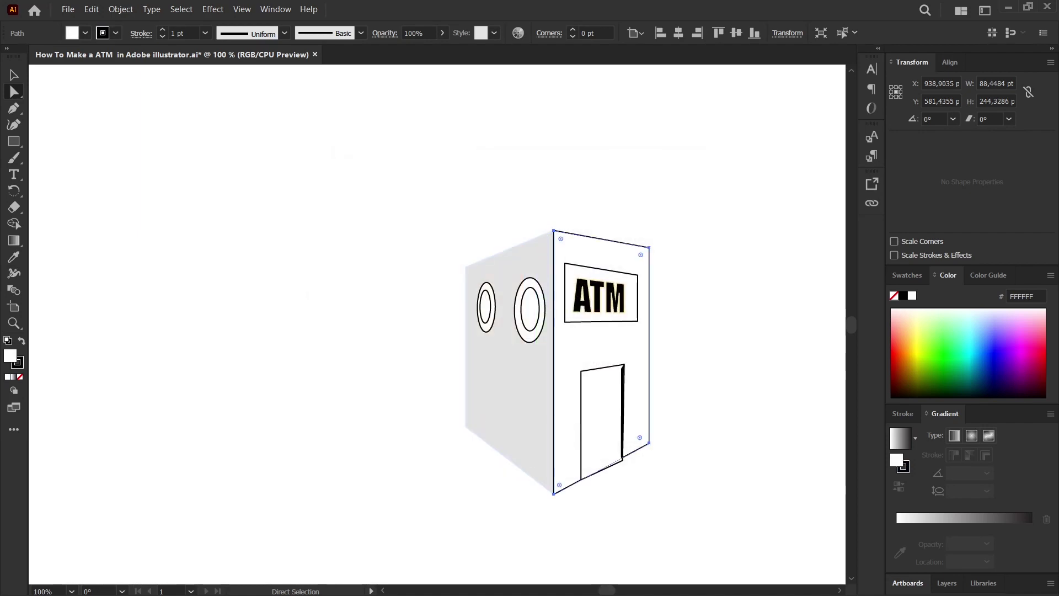
key(i)
click(507, 386)
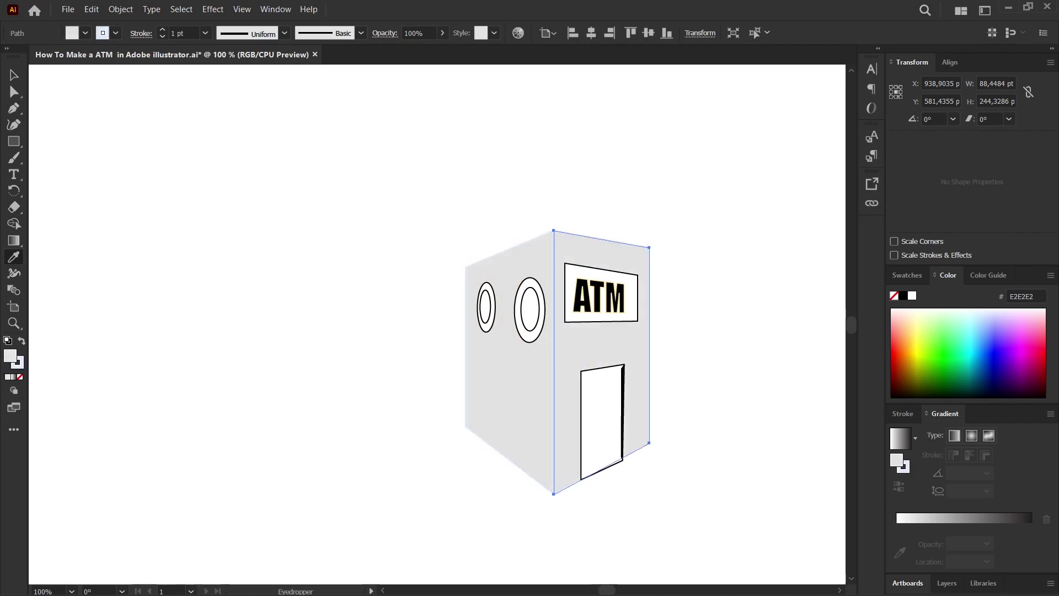
Step: Apply the default white-to-black linear gradient to the door shape
key(a)
click(601, 419)
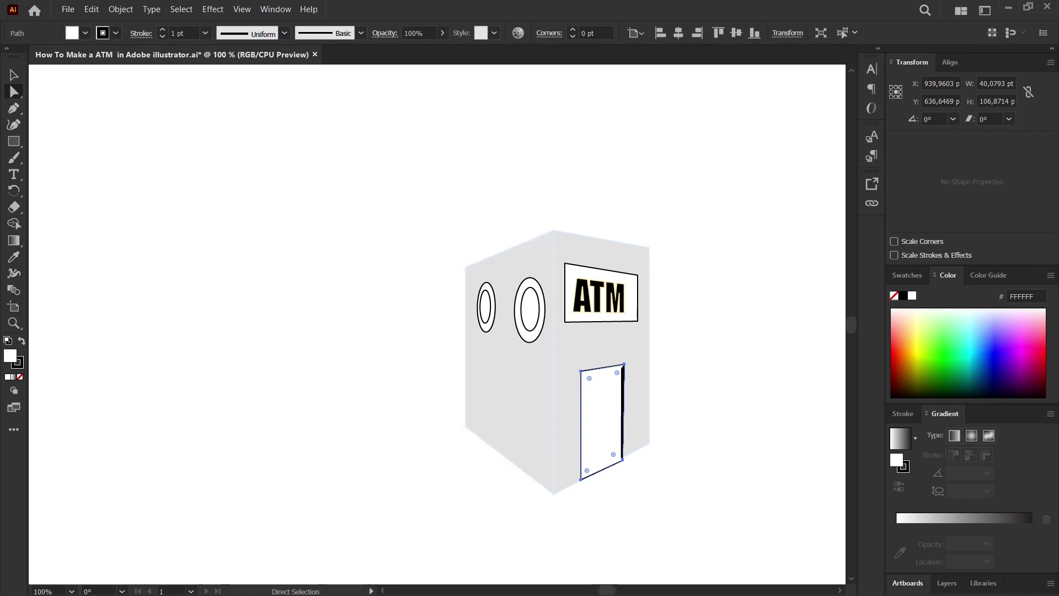
key(period)
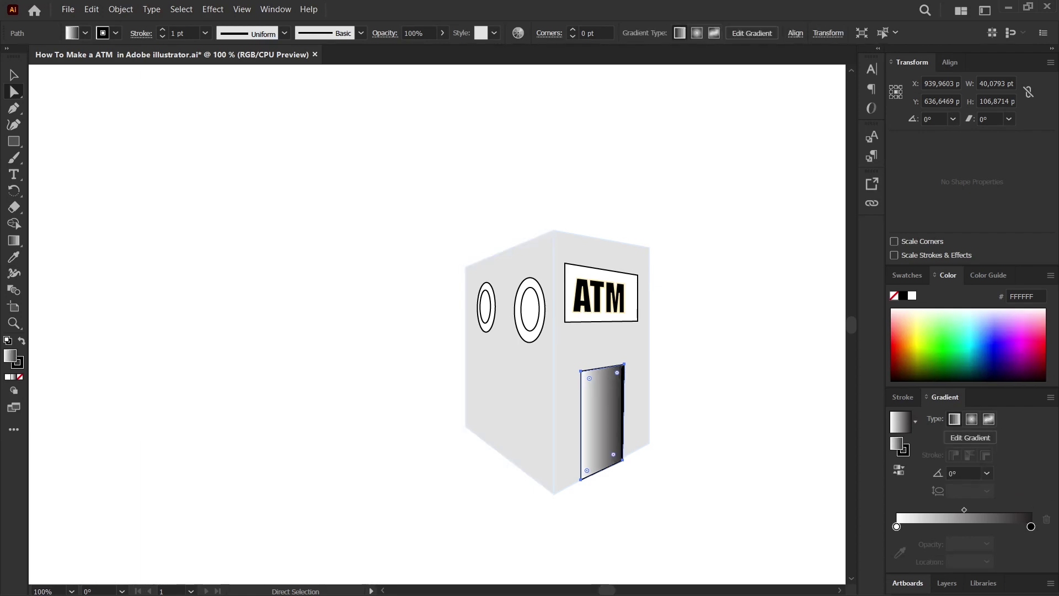
key(ctrl+shift+a)
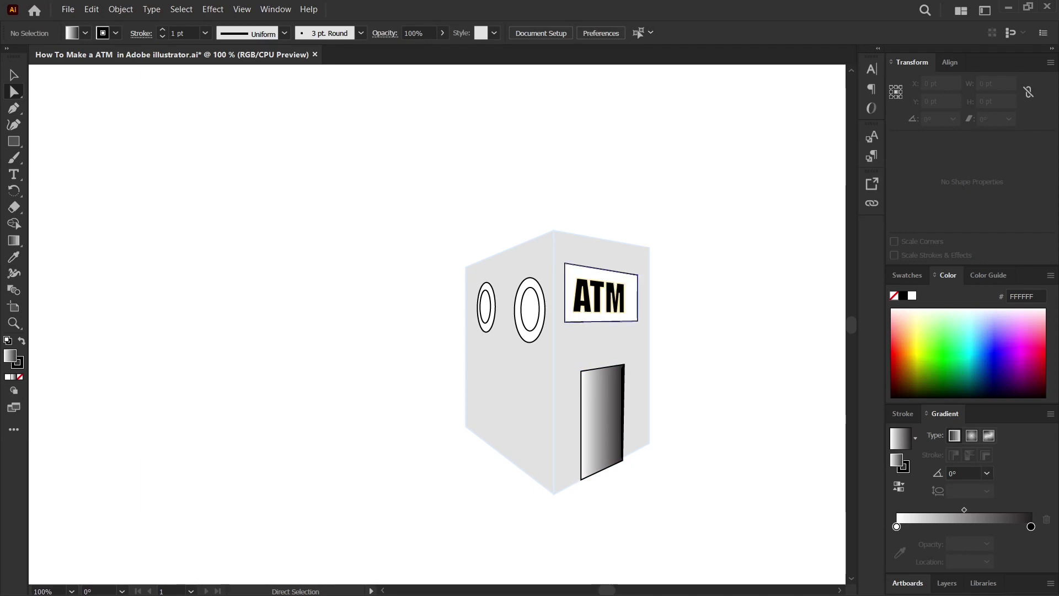
click(568, 309)
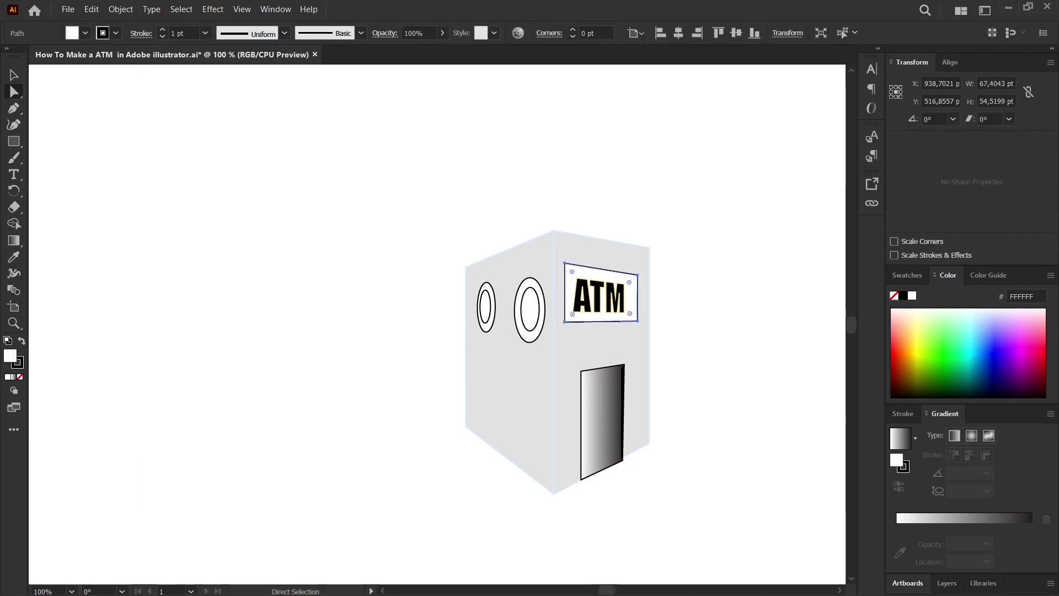
Step: Enter hex E0FFAA as the ATM sign rectangle's fill colour
click(918, 310)
text(E0FFAA)
key(Return)
key(ctrl+shift+a)
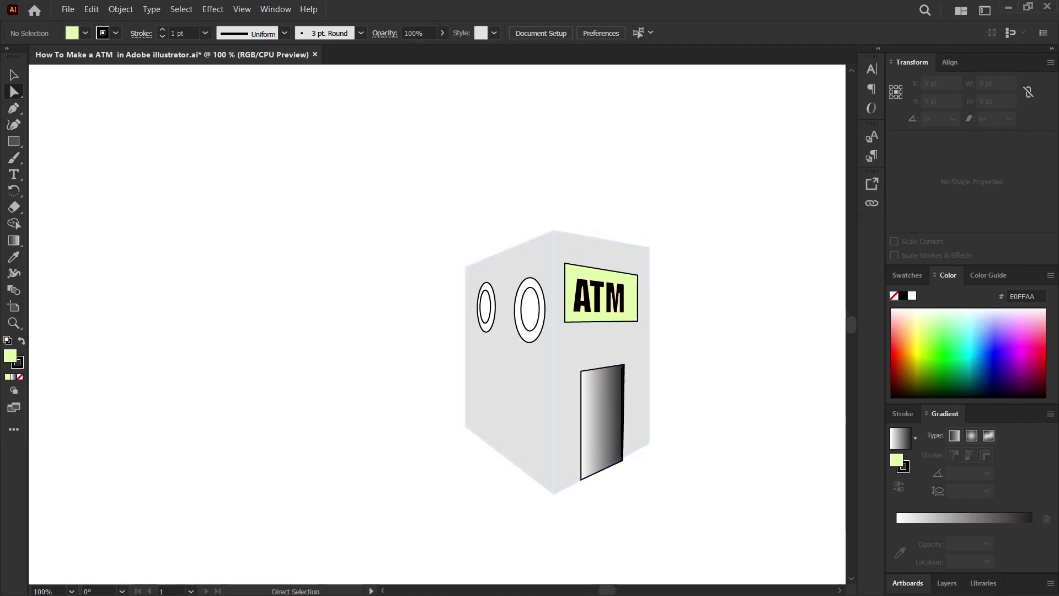
Step: Eyedropper the door's white-to-black gradient onto both windows' inner ovals
click(538, 323)
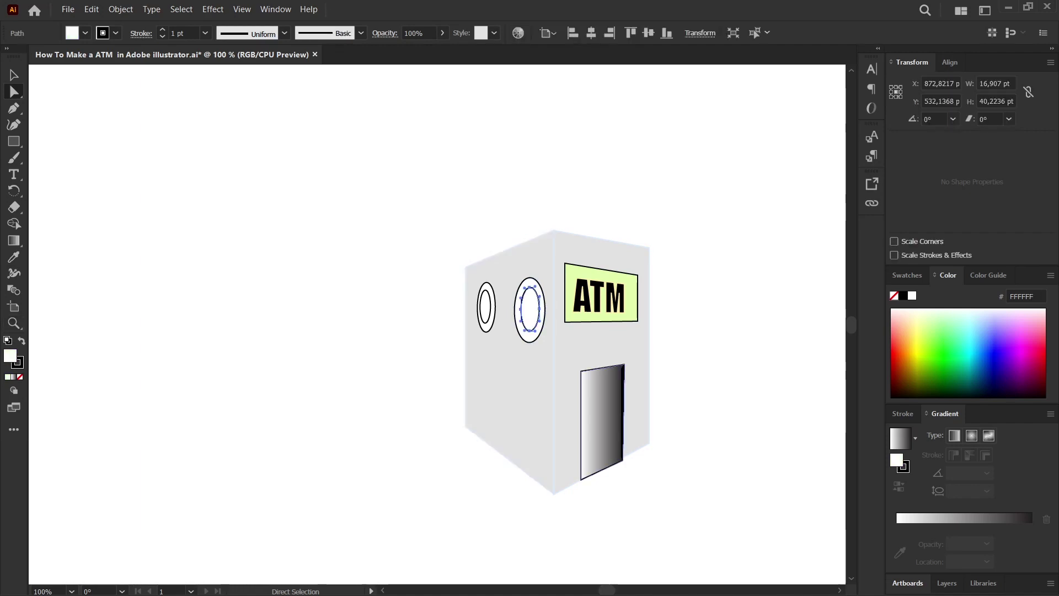
key(i)
click(601, 421)
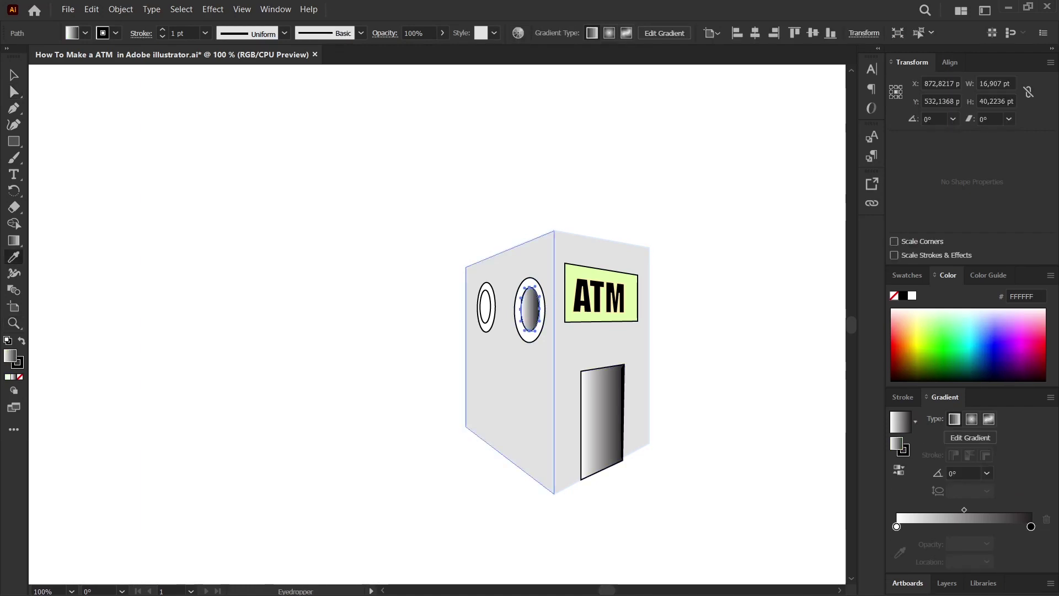
ctrl+click(485, 307)
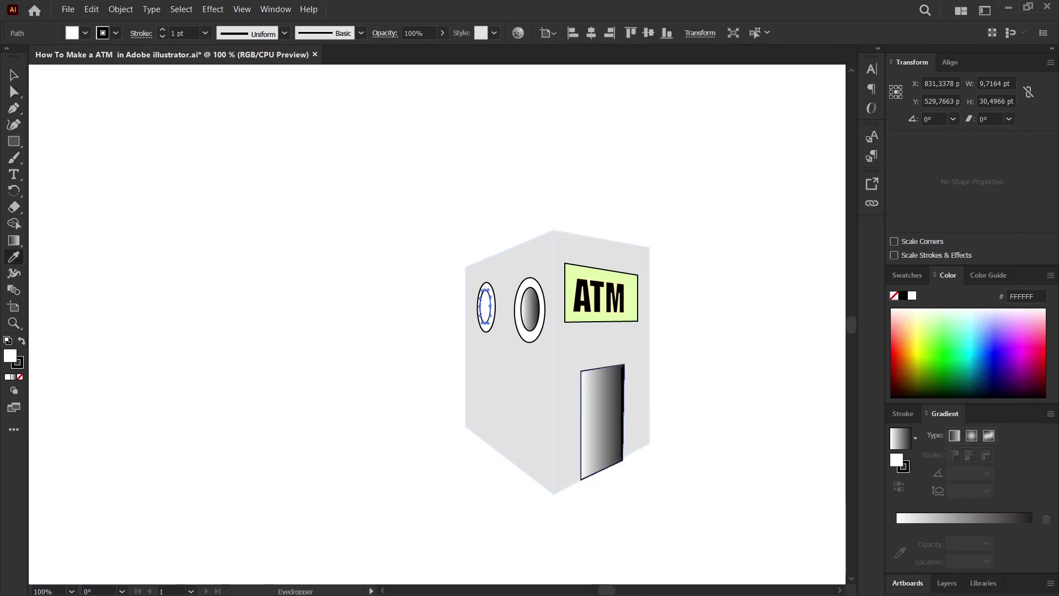
click(602, 422)
key(a)
key(ctrl+shift+a)
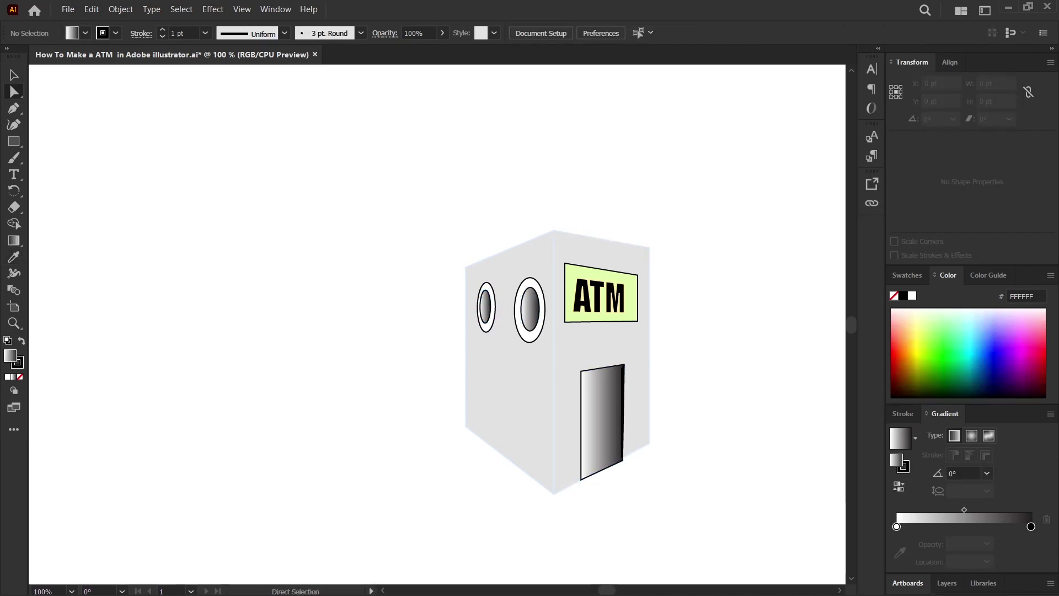
scroll(719, 313, down, 1)
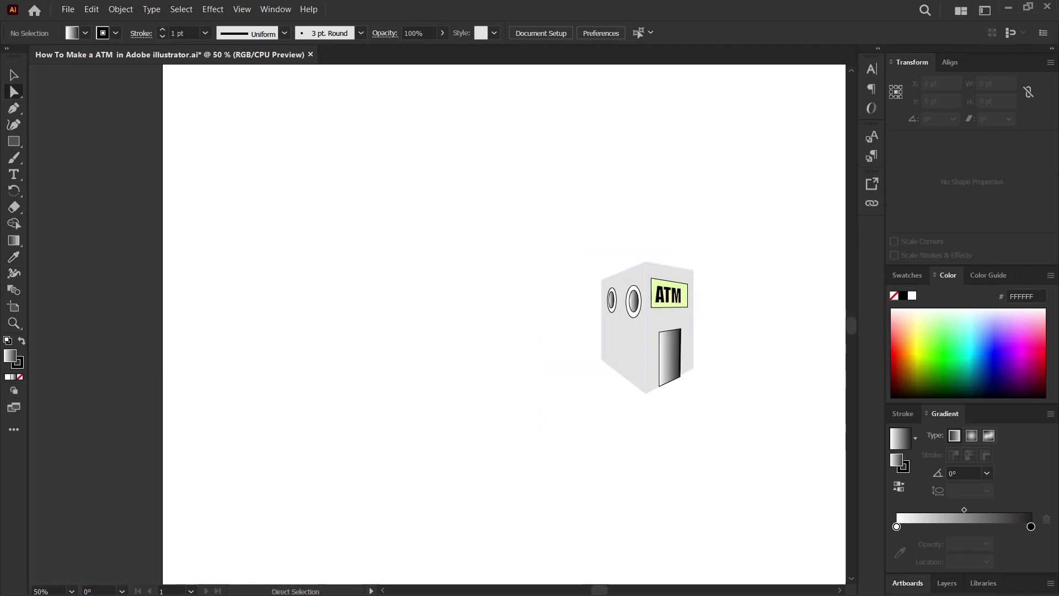
scroll(753, 350, up, 1)
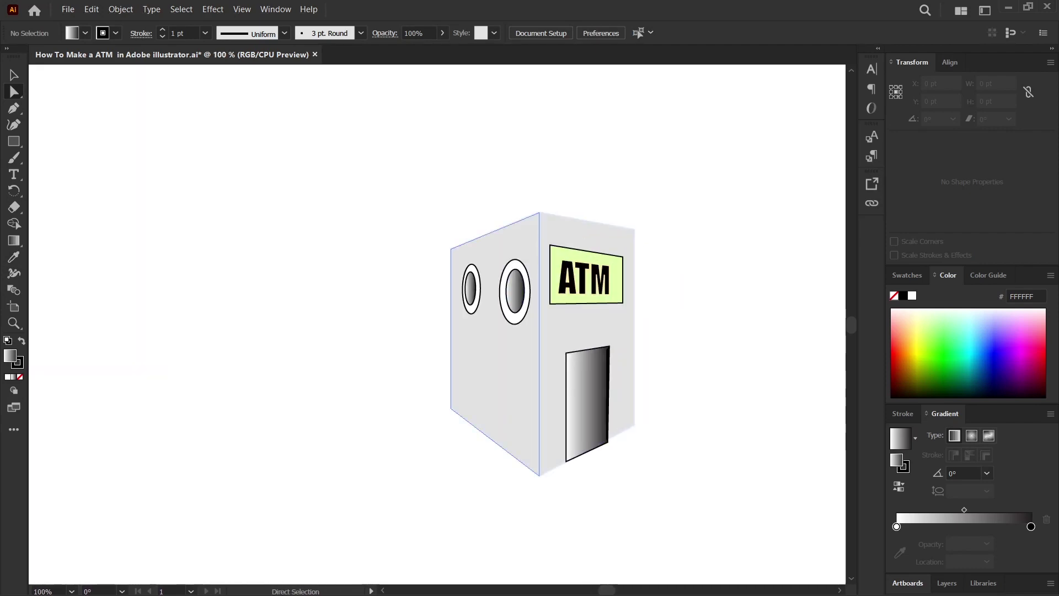
Step: Give both round windows' outer rings the wall grey E2E2E2 using the Eyedropper
click(503, 292)
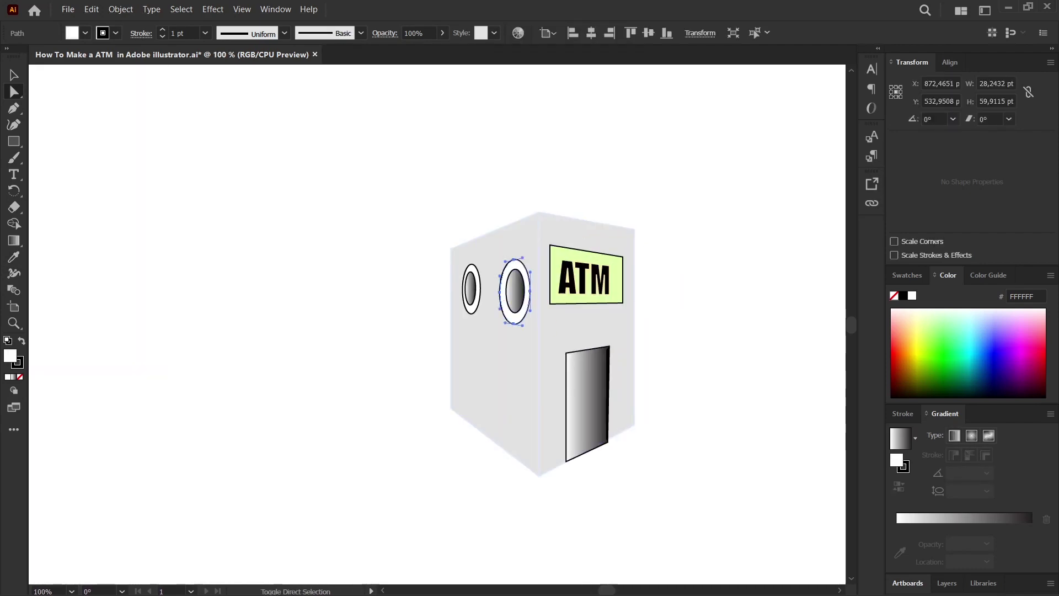
shift+click(469, 302)
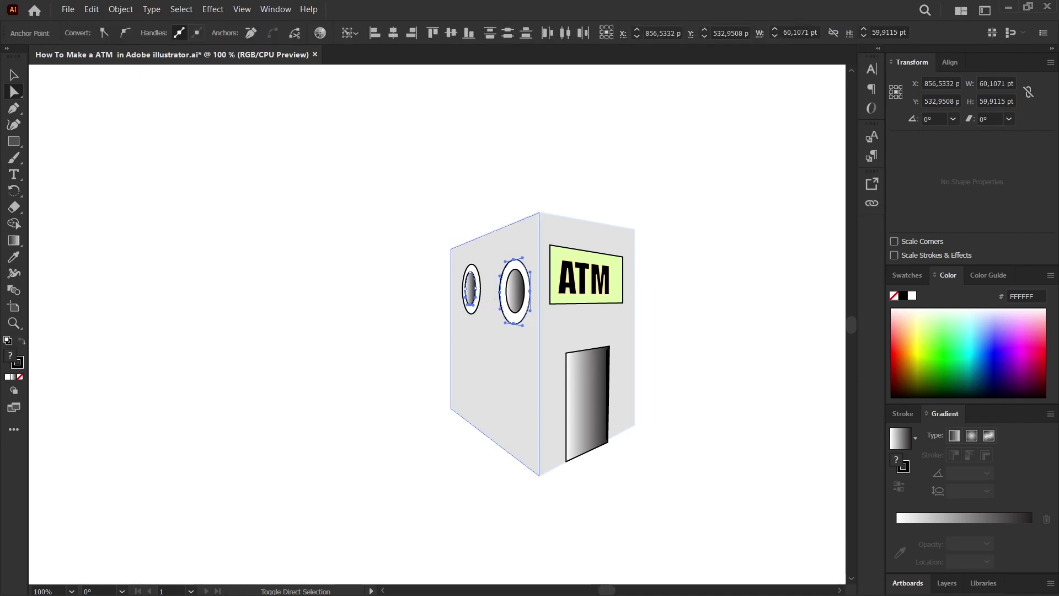
shift+click(471, 305)
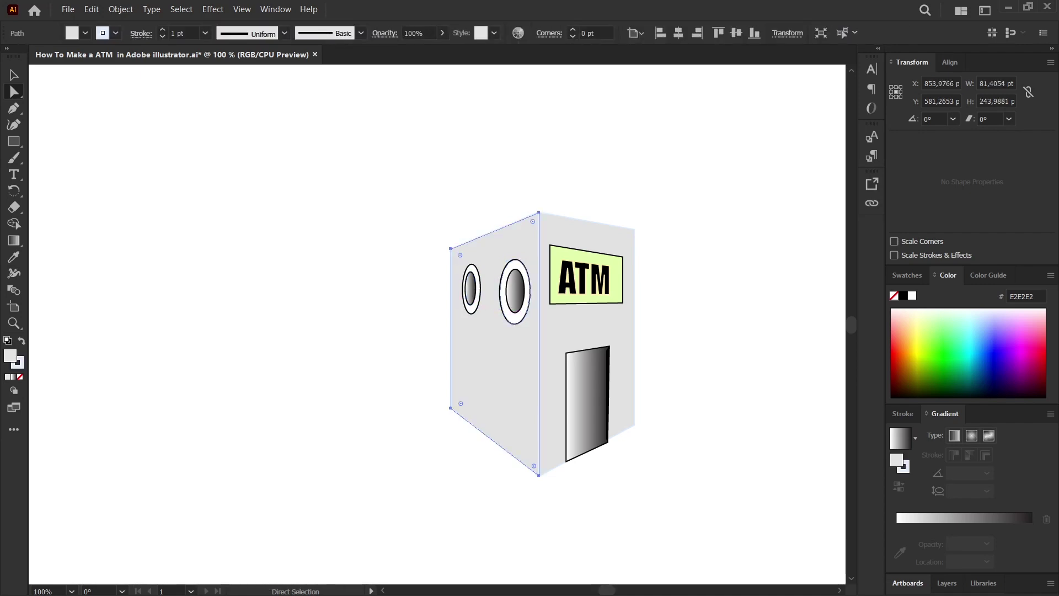
shift+click(480, 302)
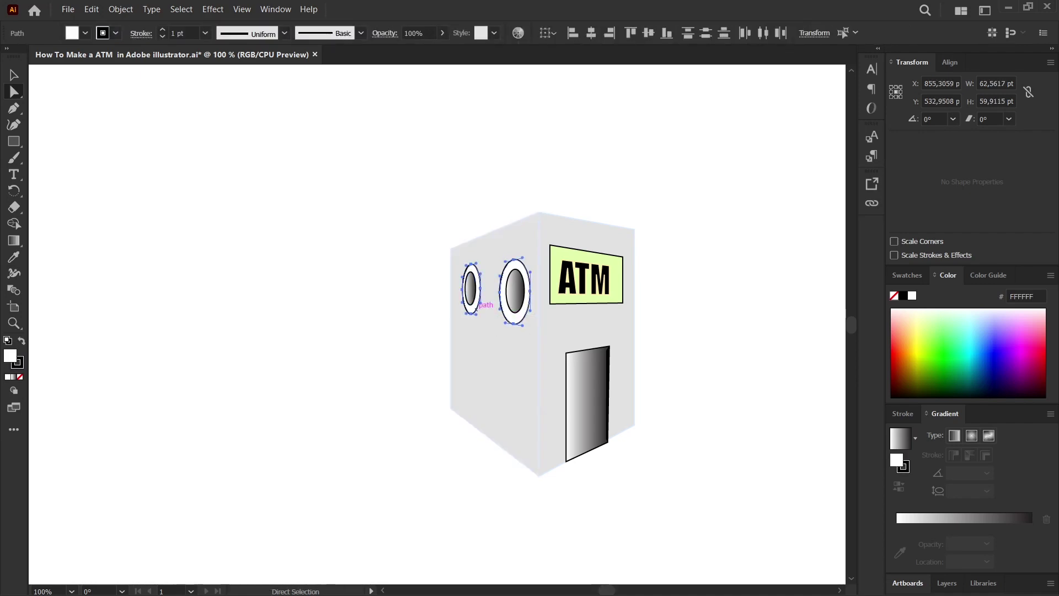
key(i)
click(552, 331)
Step: Deselect, zoom out to review the finished kiosk, then select the entire drawing
key(a)
key(ctrl+shift+a)
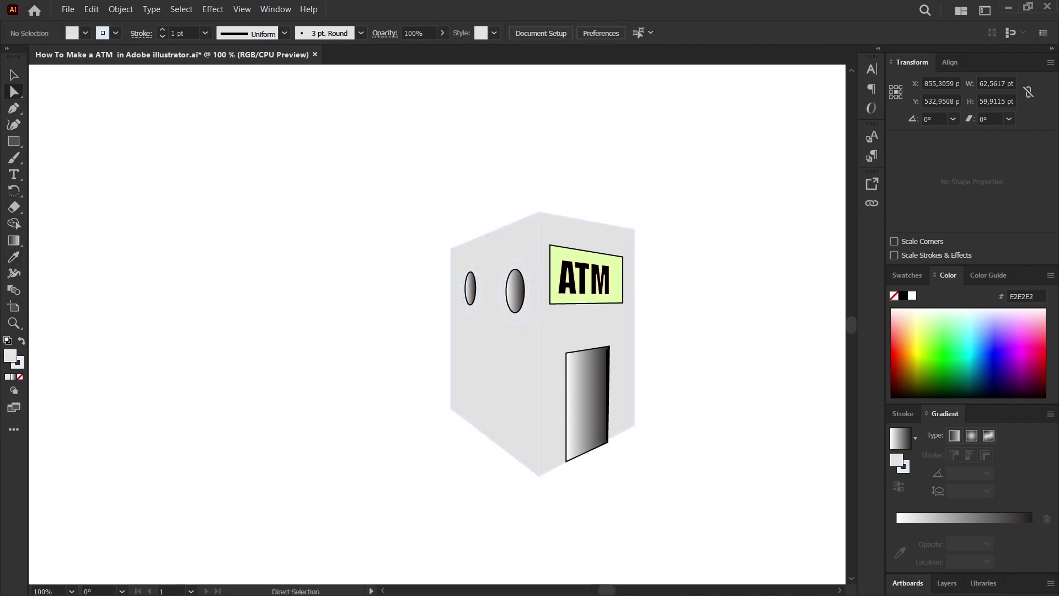
key(ctrl+minus)
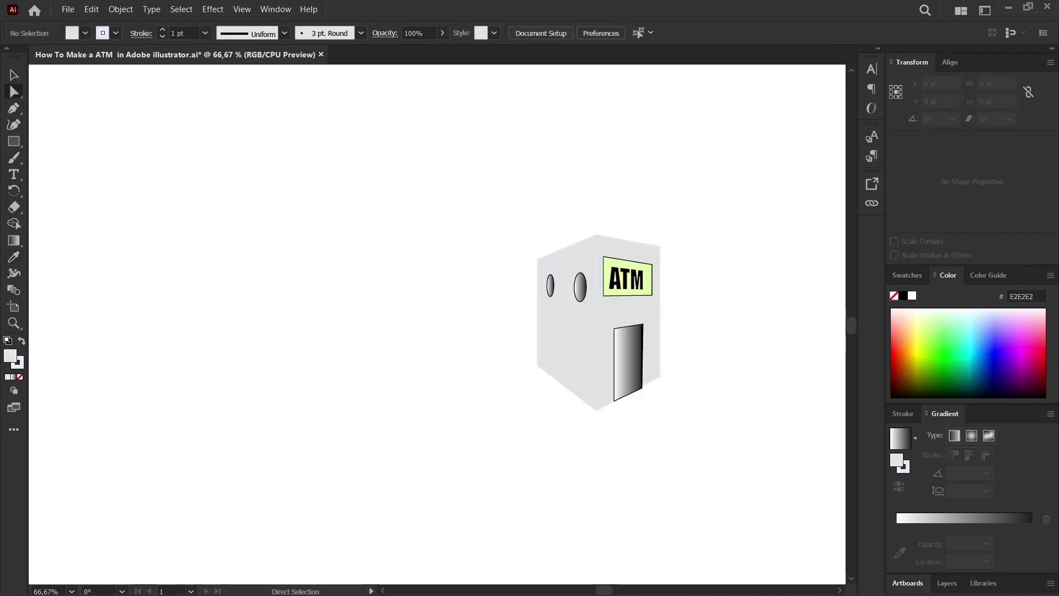
key(ctrl+minus)
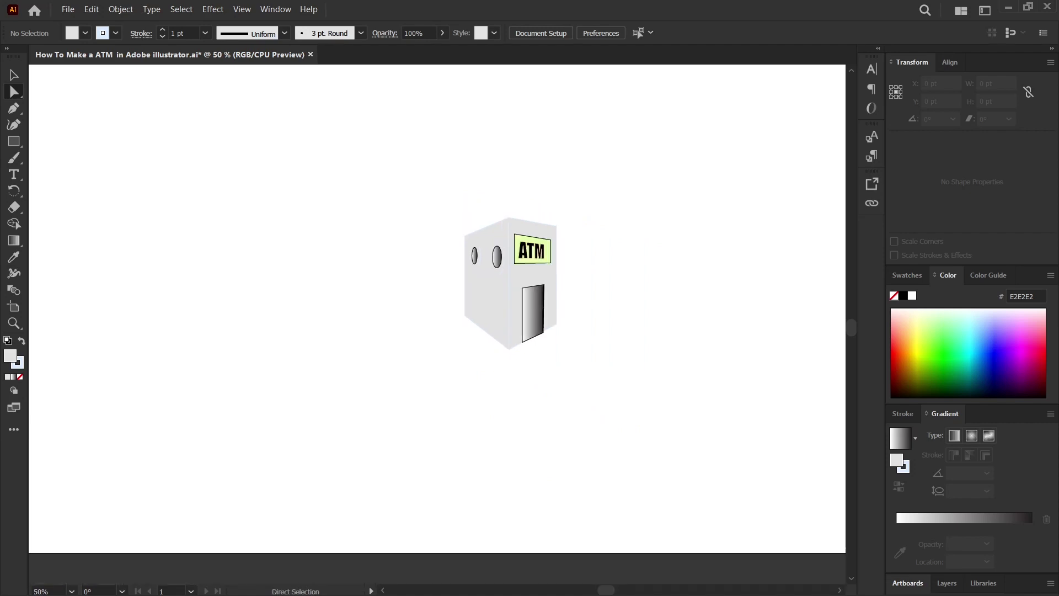
key(ctrl+minus)
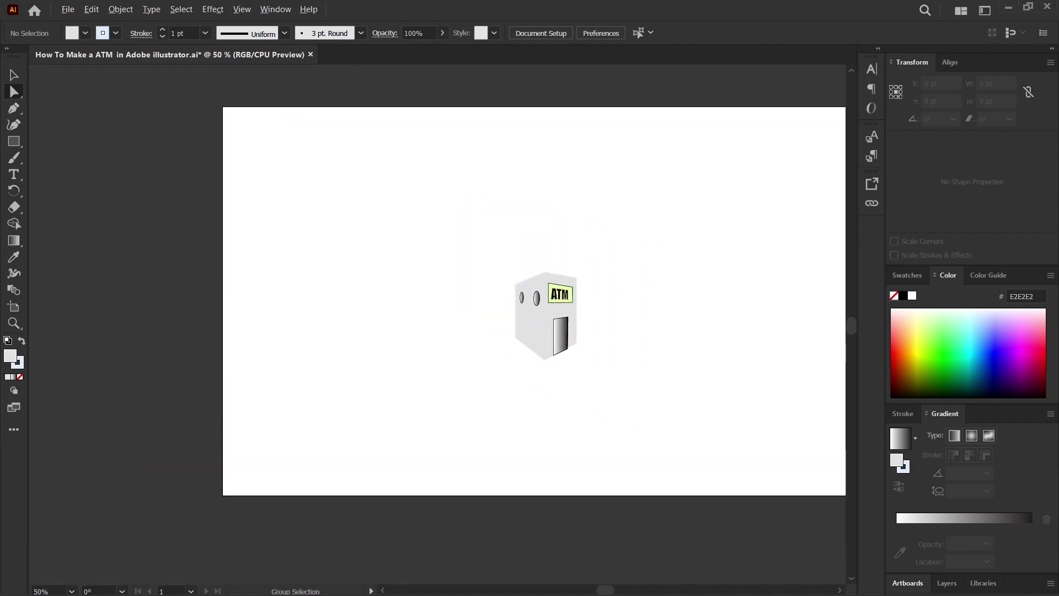
key(ctrl+plus)
key(ctrl+plus)
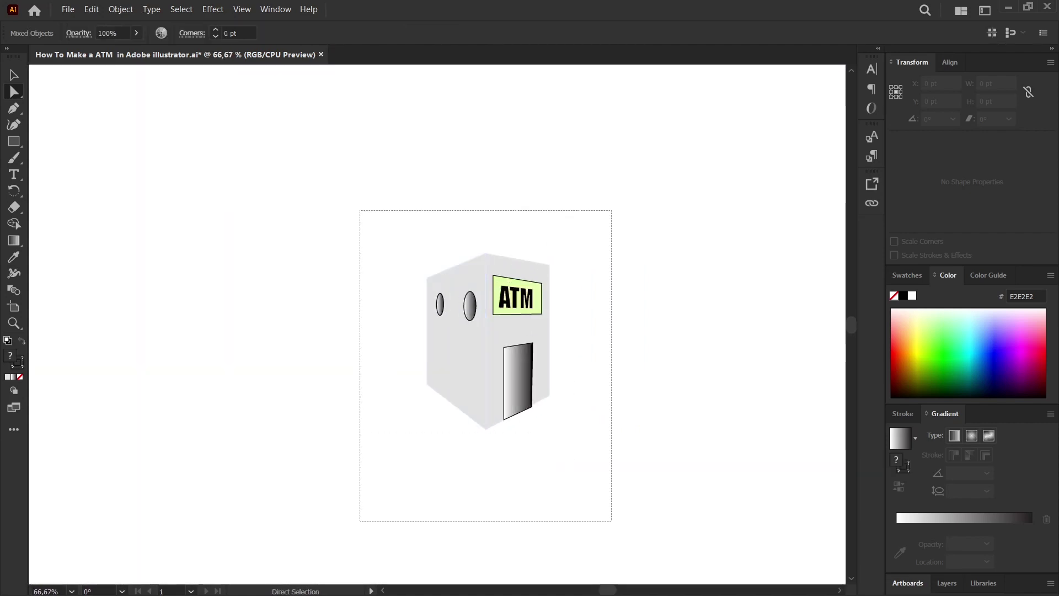
key(v)
key(ctrl+a)
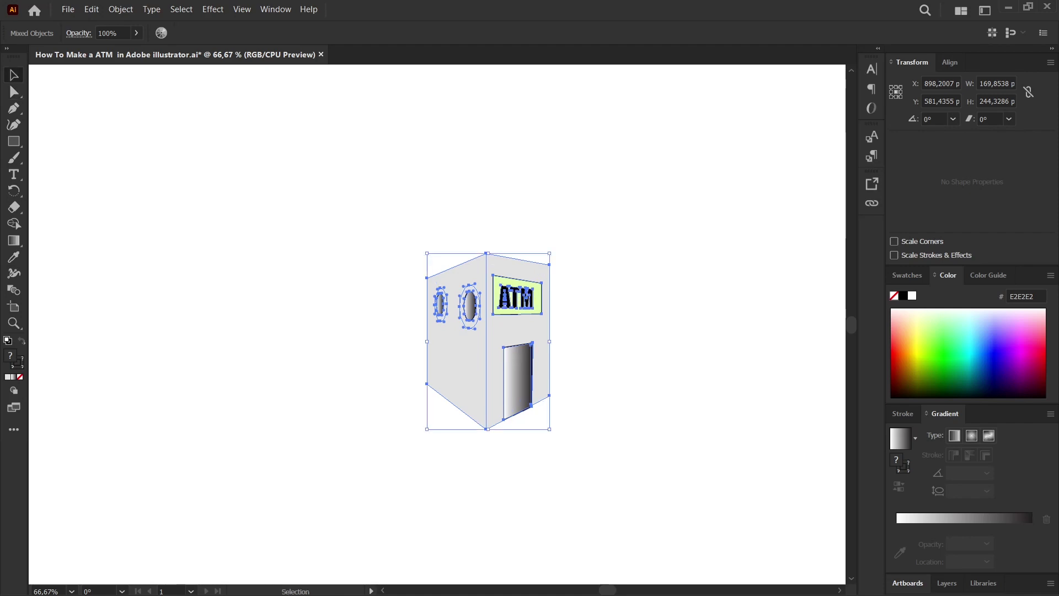
Step: Scale up the whole ATM drawing, accepting the perspective-expansion warning
drag(550, 429, 638, 557)
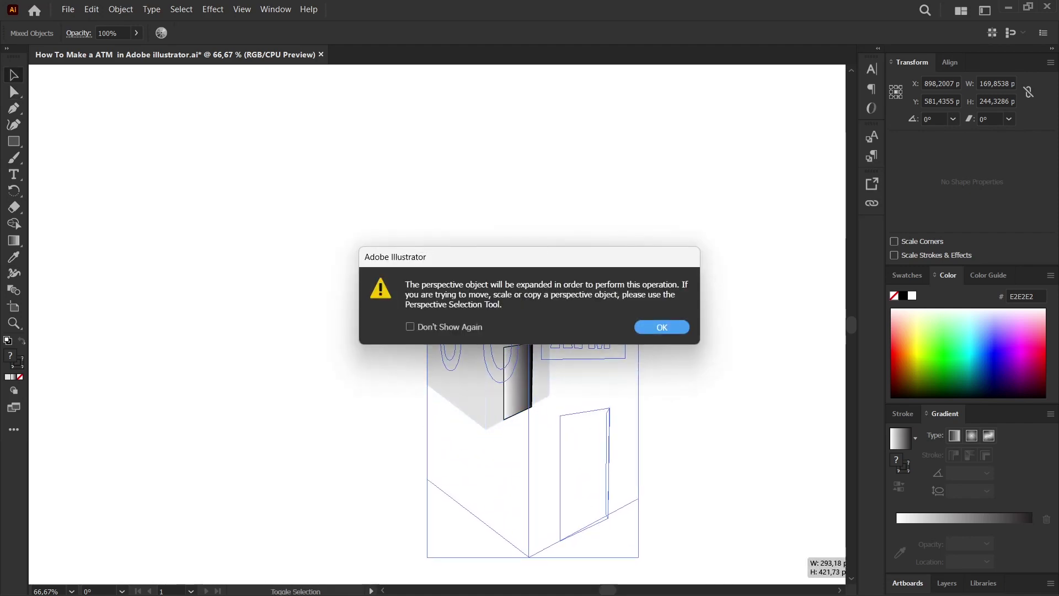
key(Return)
key(ctrl+shift+a)
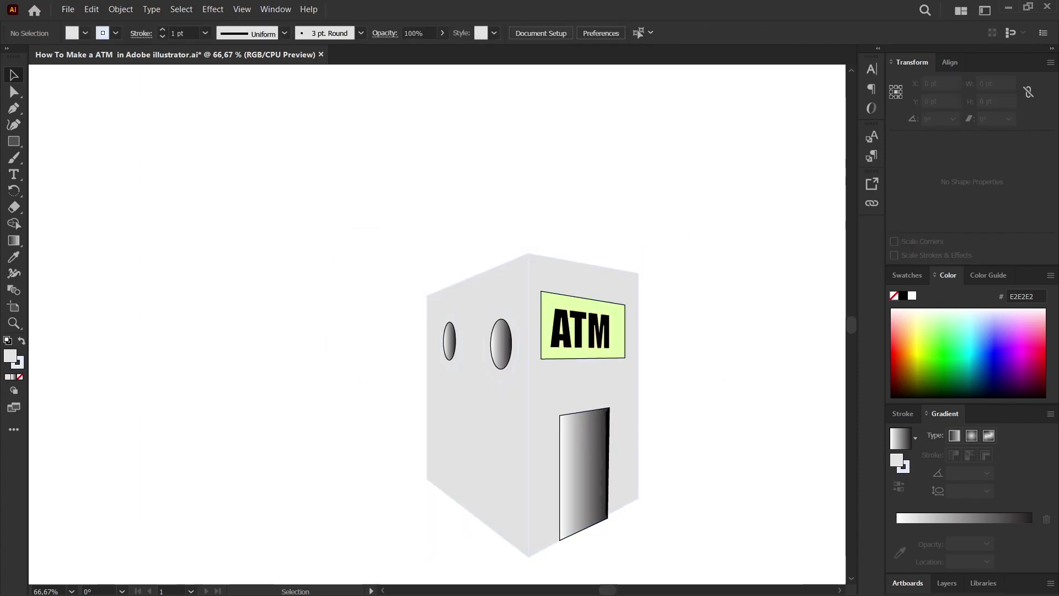
key(ctrl+minus)
key(ctrl+minus)
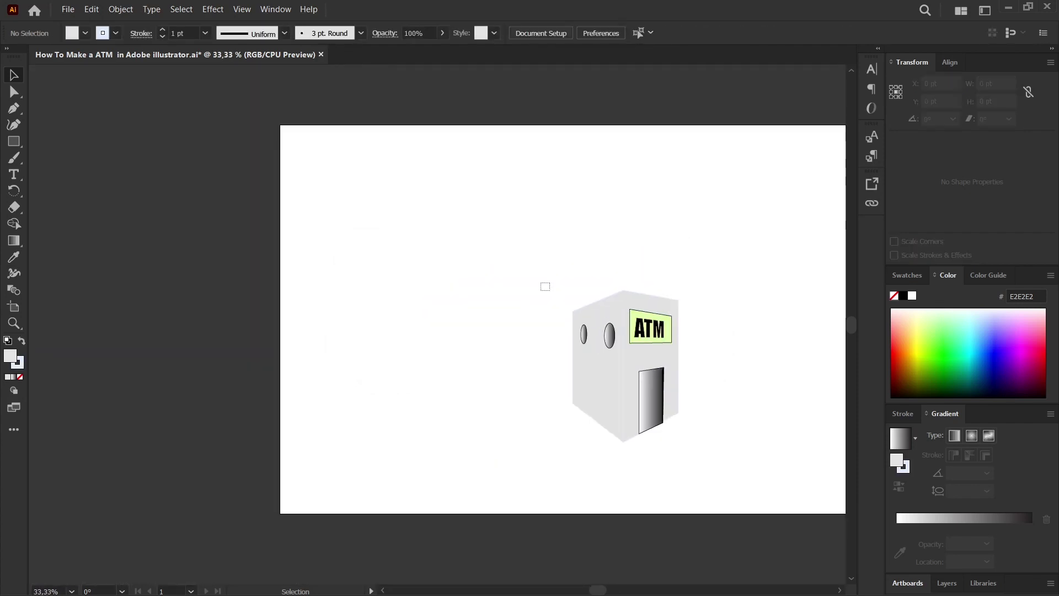
Step: Move the ATM group up and toward the centre of the artboard
drag(545, 286, 766, 487)
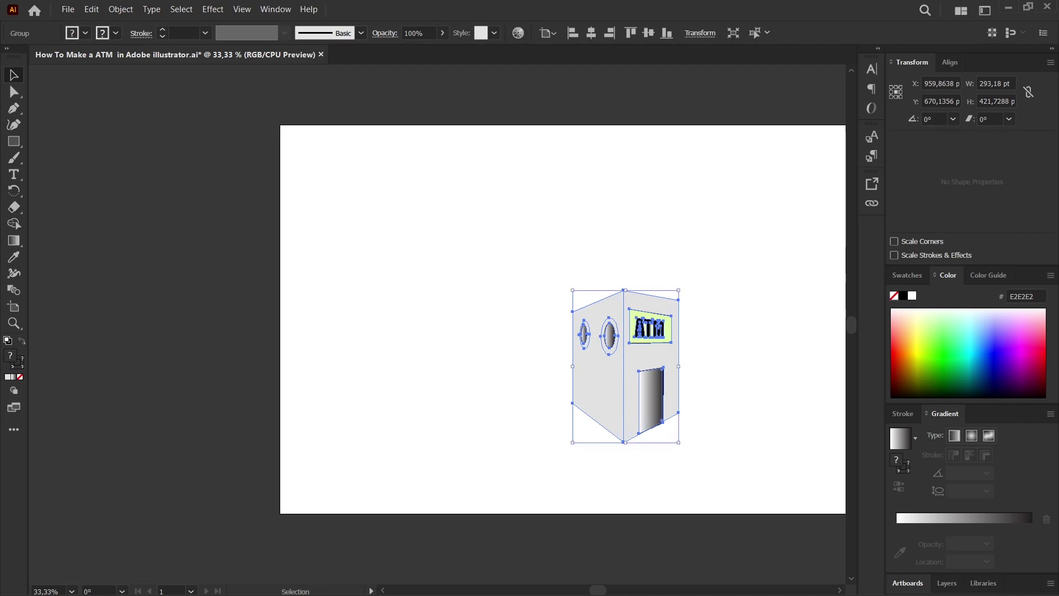
drag(639, 369, 613, 315)
key(ctrl+shift+a)
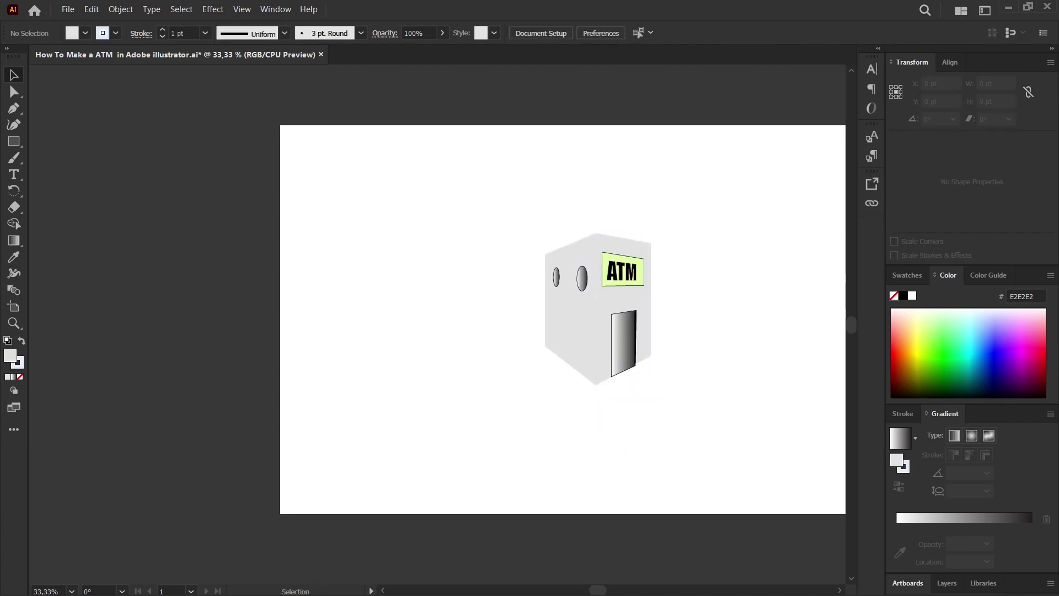
key(ctrl+minus)
scroll(506, 325, right, 5)
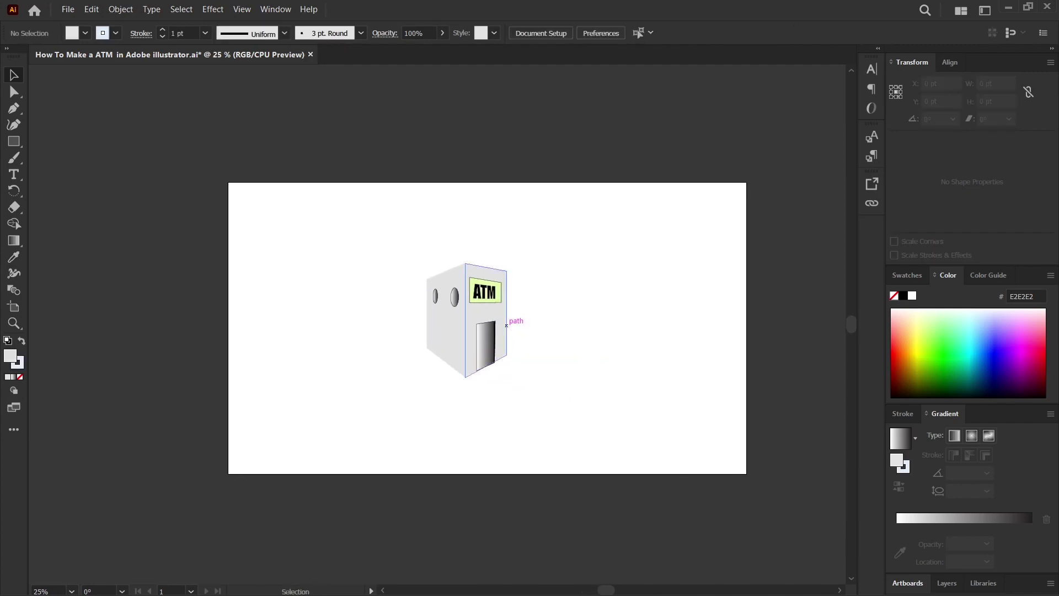
drag(467, 324, 504, 328)
Step: Draw a dark red 1920×1080 rectangle over the artboard and send it to the back
key(ctrl+shift+a)
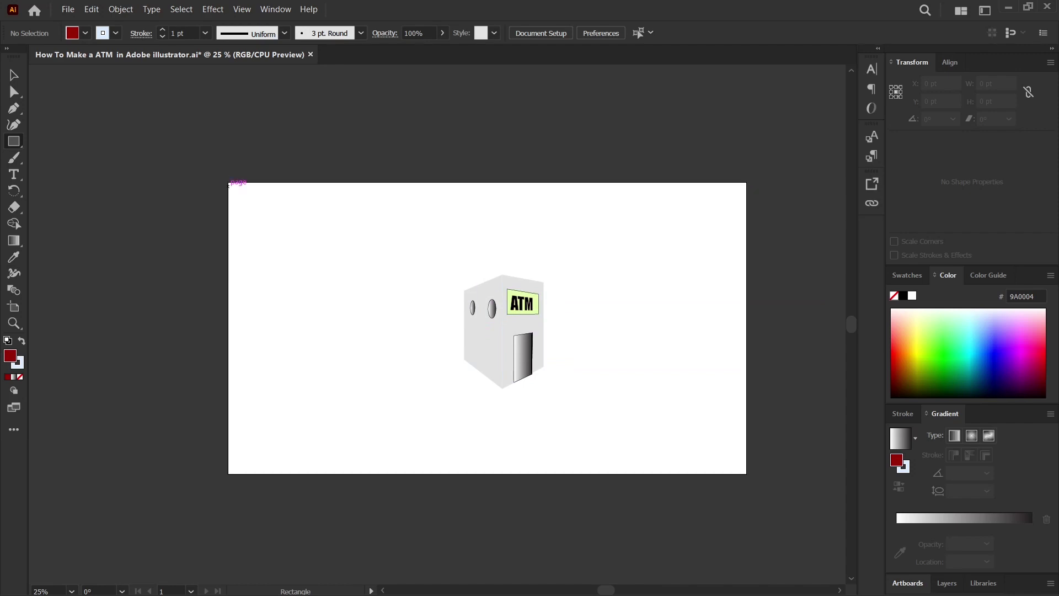
drag(228, 183, 746, 473)
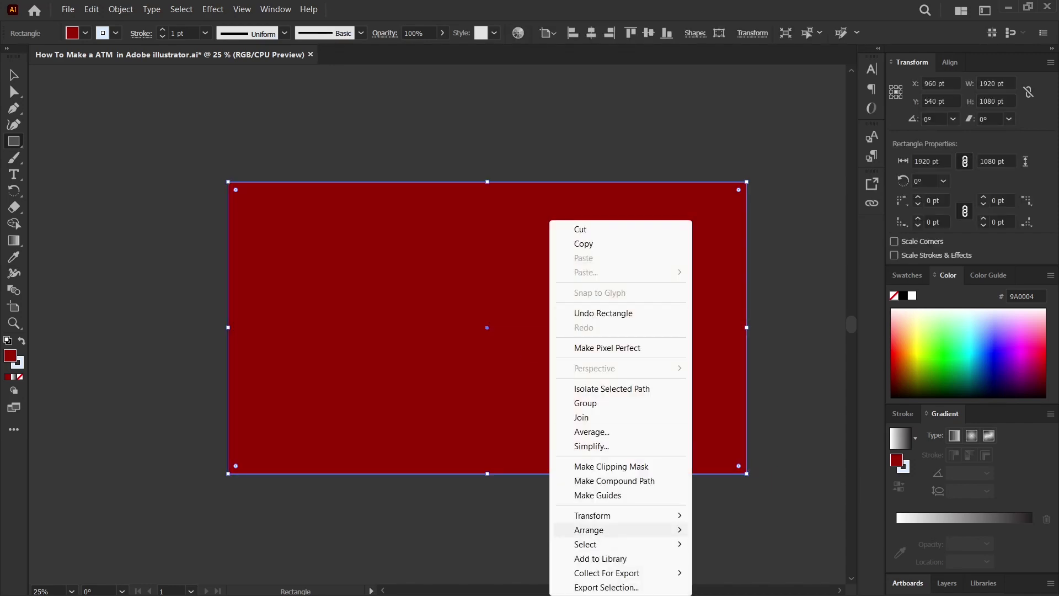
click(728, 509)
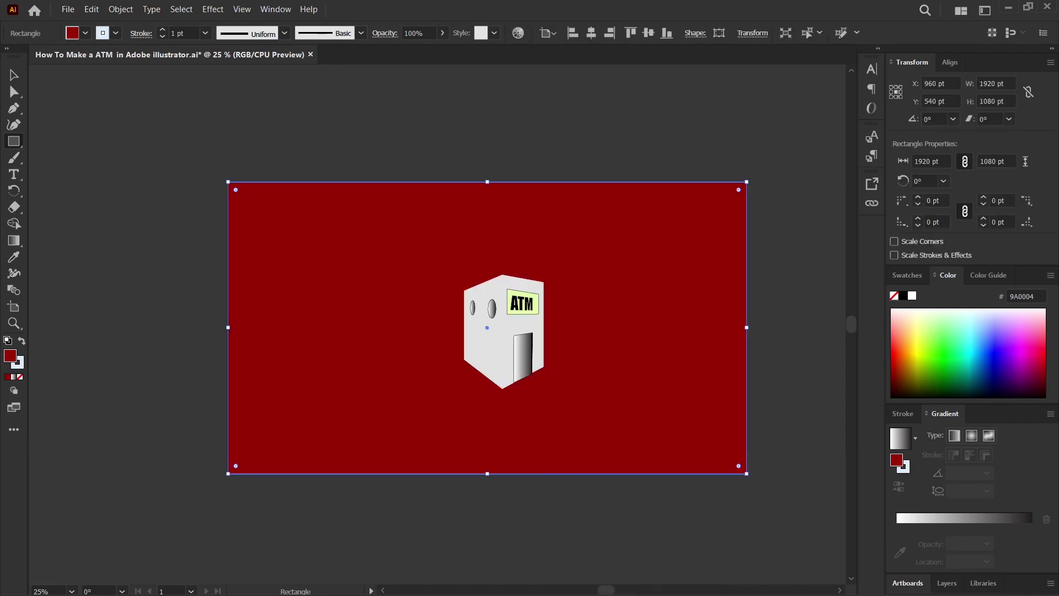
key(a)
key(ctrl+shift+a)
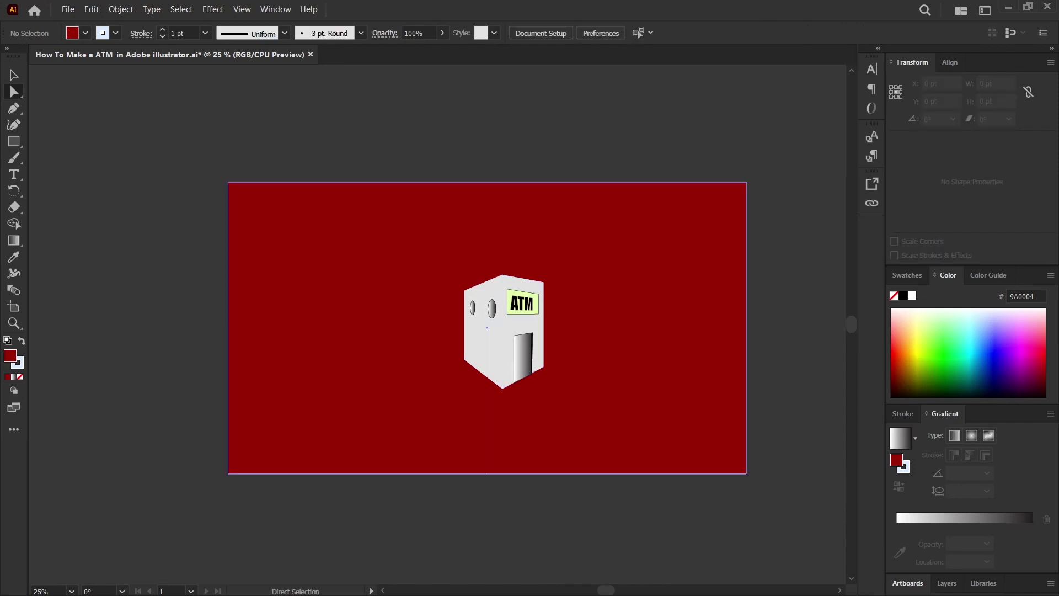
Step: Select the ATM building group and reposition it, undoing an accidental background move
scroll(556, 329, up, 1)
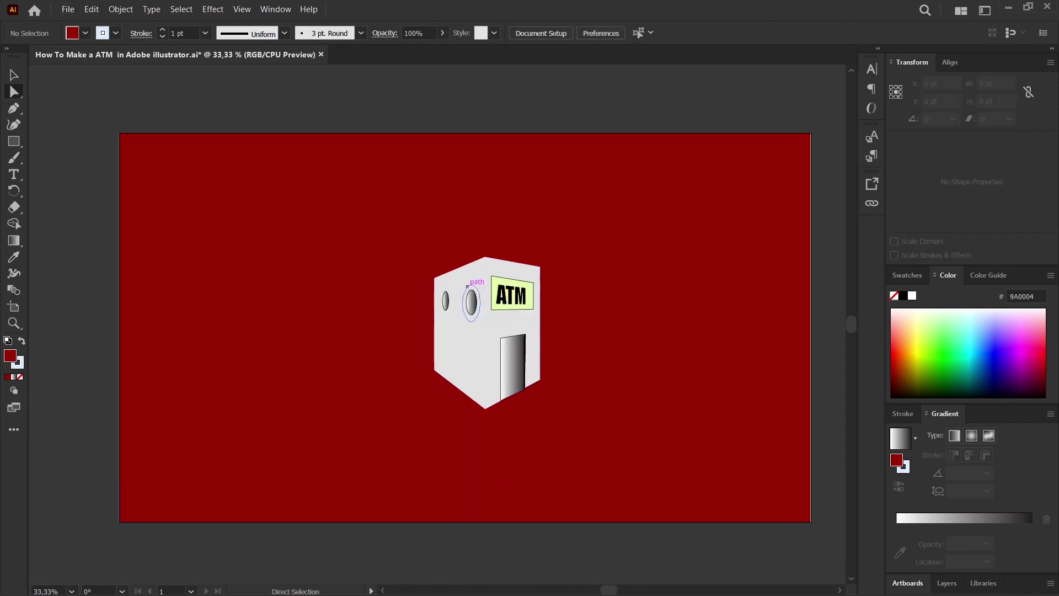
key(v)
click(459, 342)
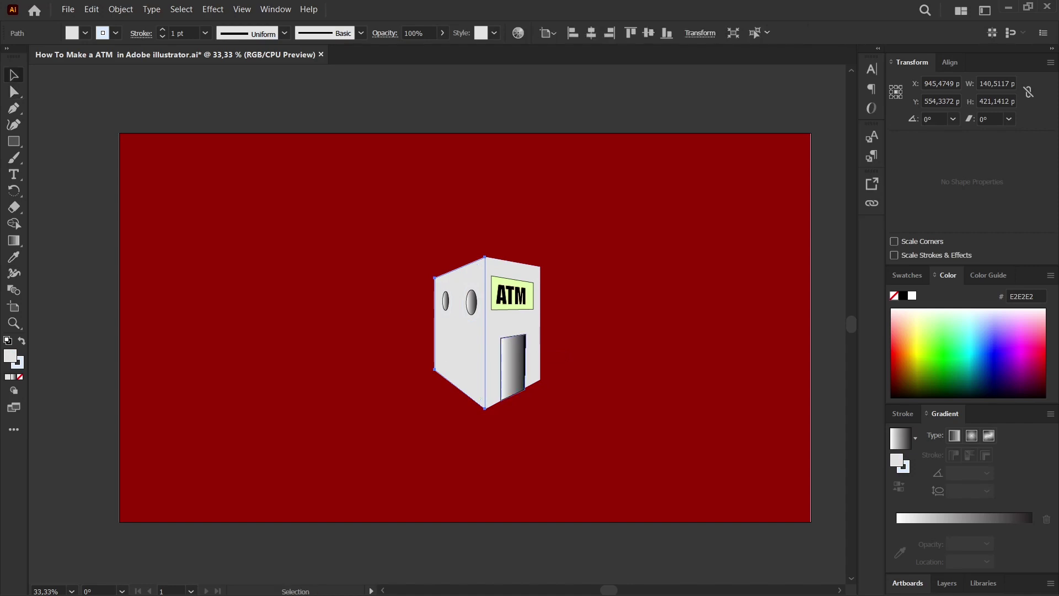
click(507, 292)
drag(411, 222, 534, 293)
key(ctrl+z)
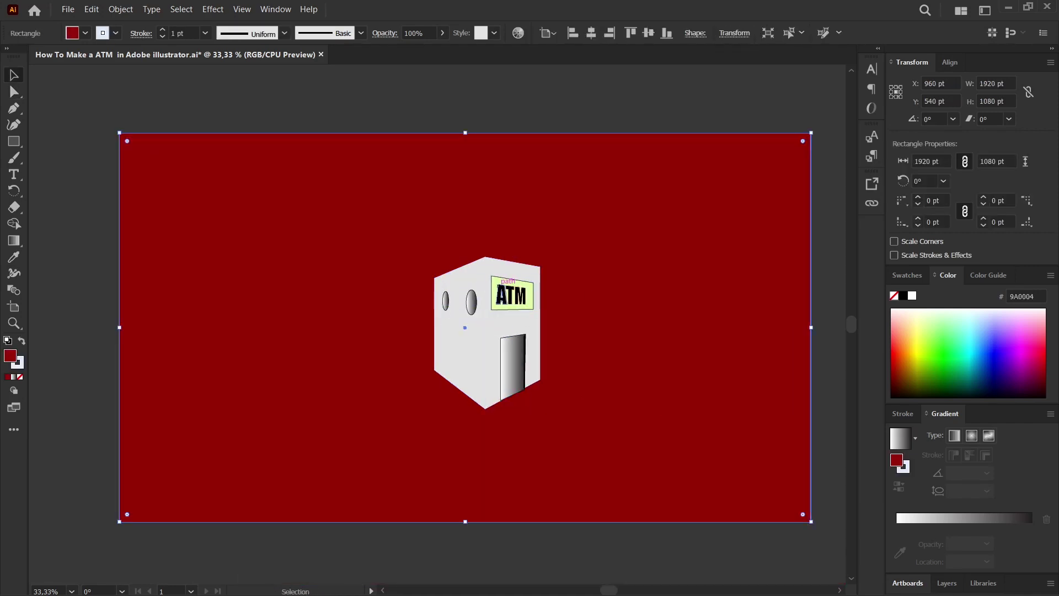
Step: Scale the ATM group to about 445 × 640 pt and re-centre it on the red background
click(499, 288)
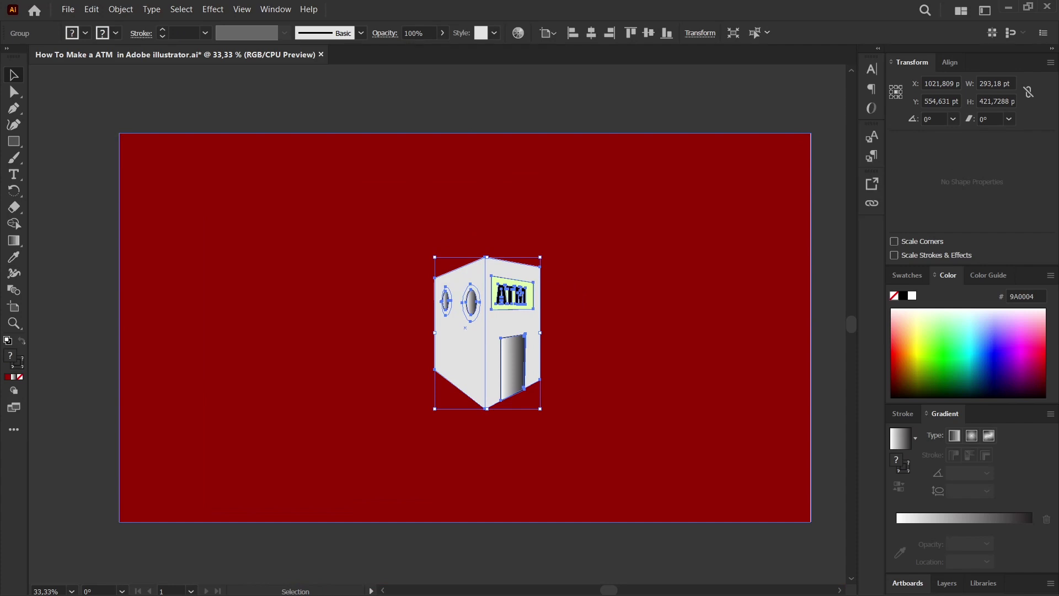
drag(540, 409, 594, 488)
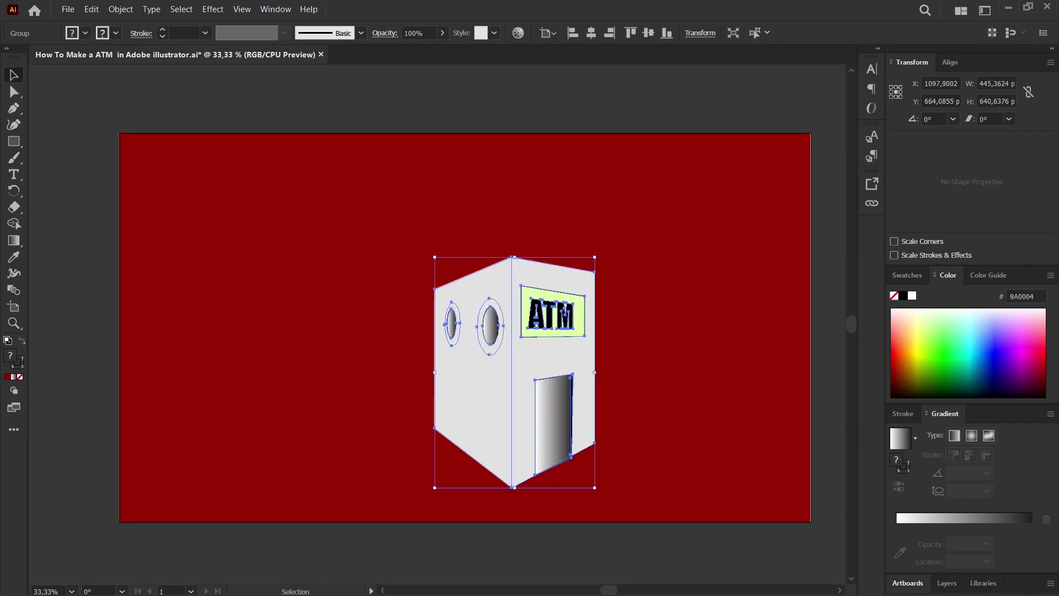
drag(544, 331, 509, 297)
click(634, 342)
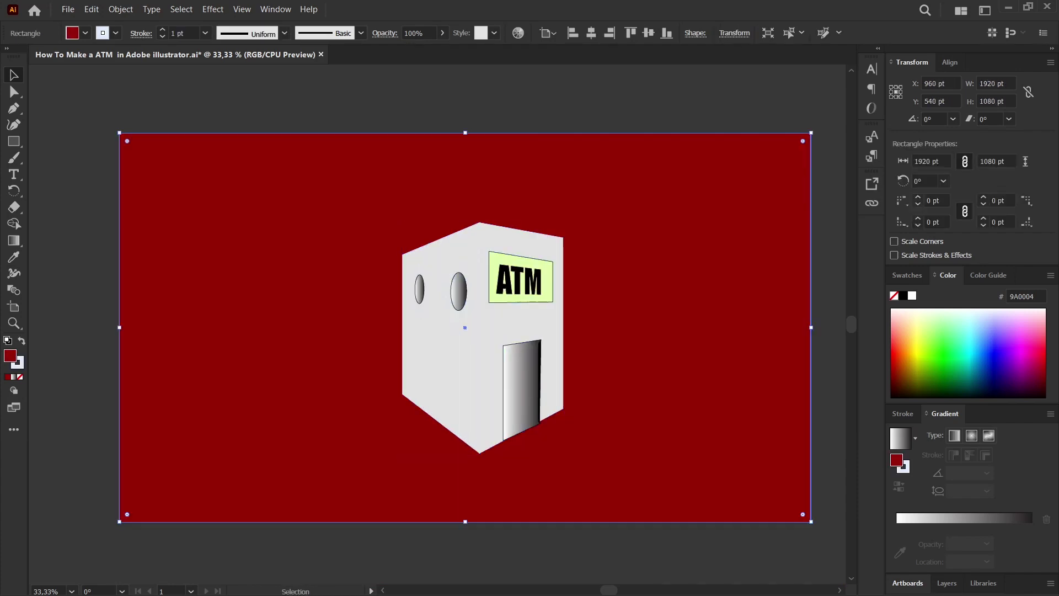
scroll(707, 321, down, 2)
key(ctrl+shift+a)
scroll(688, 325, down, 1)
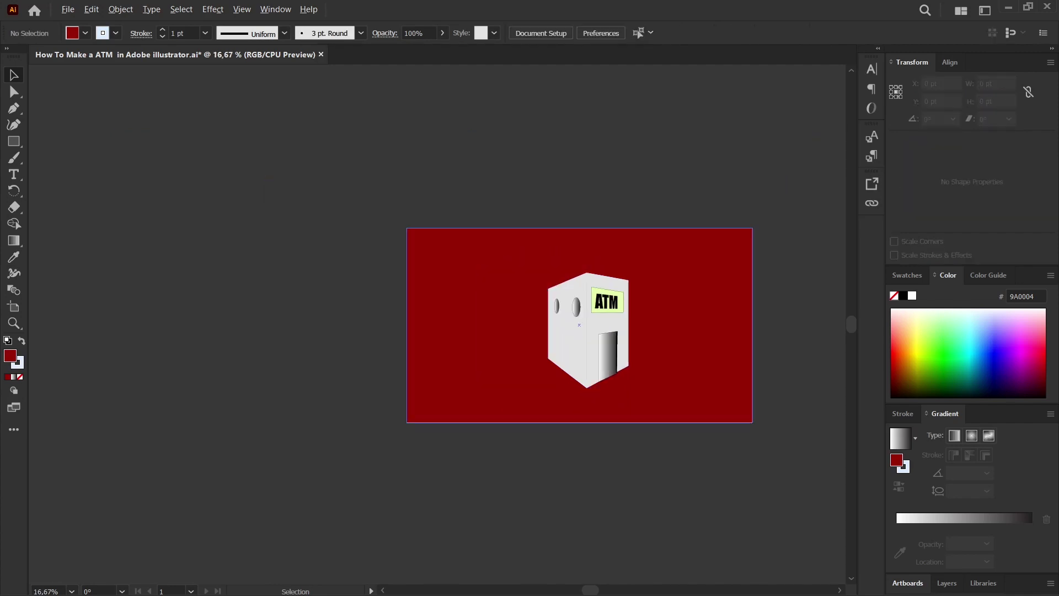
scroll(687, 321, up, 1)
drag(526, 327, 471, 328)
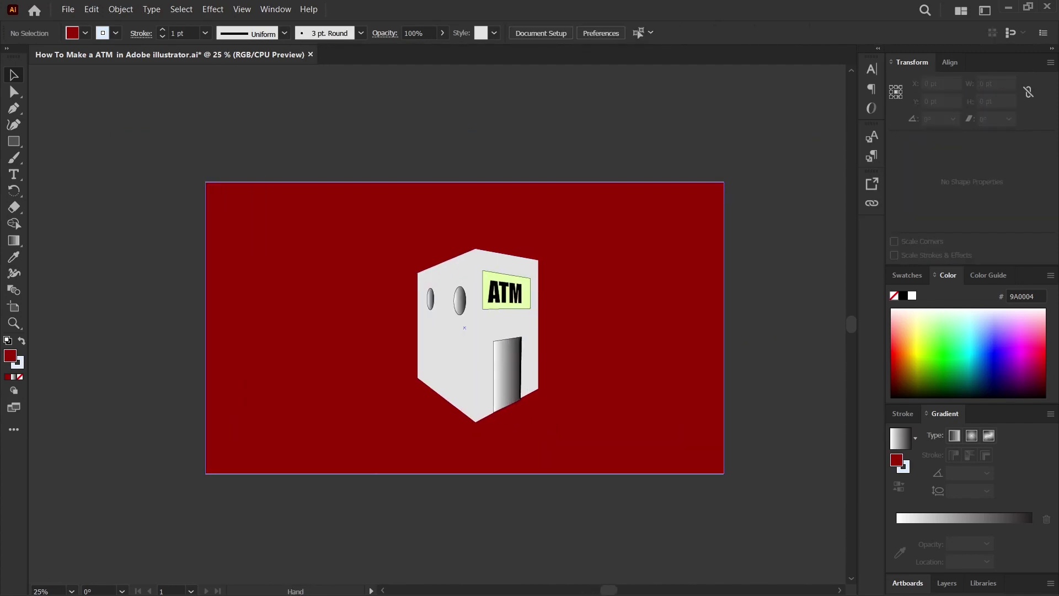